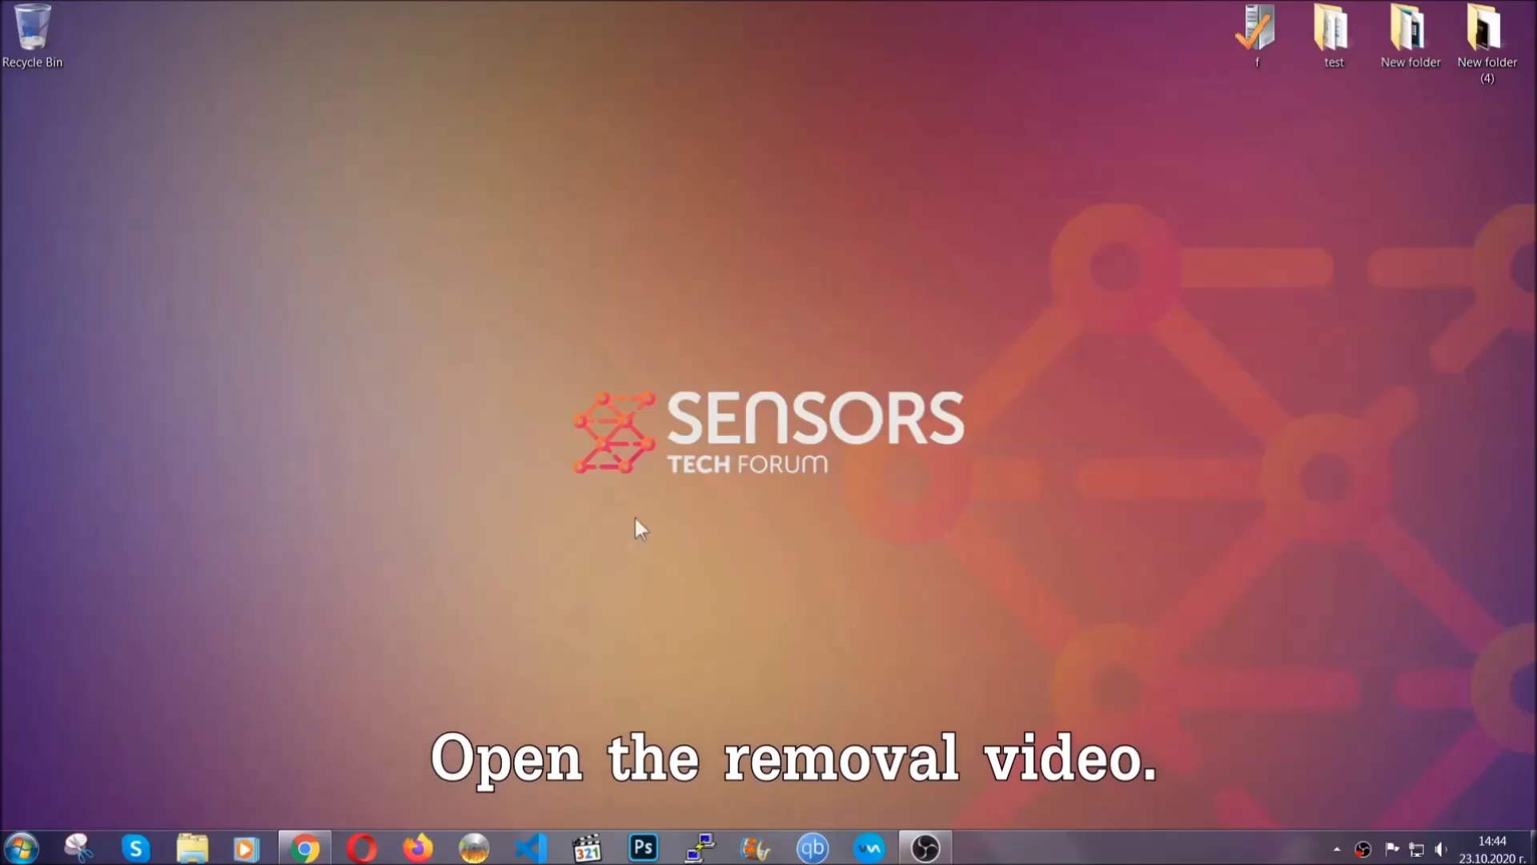
# Step: Follow the video description's SensorsTechForum link to download and launch SpyHunter-Installer.exe
pyautogui.click(305, 851)
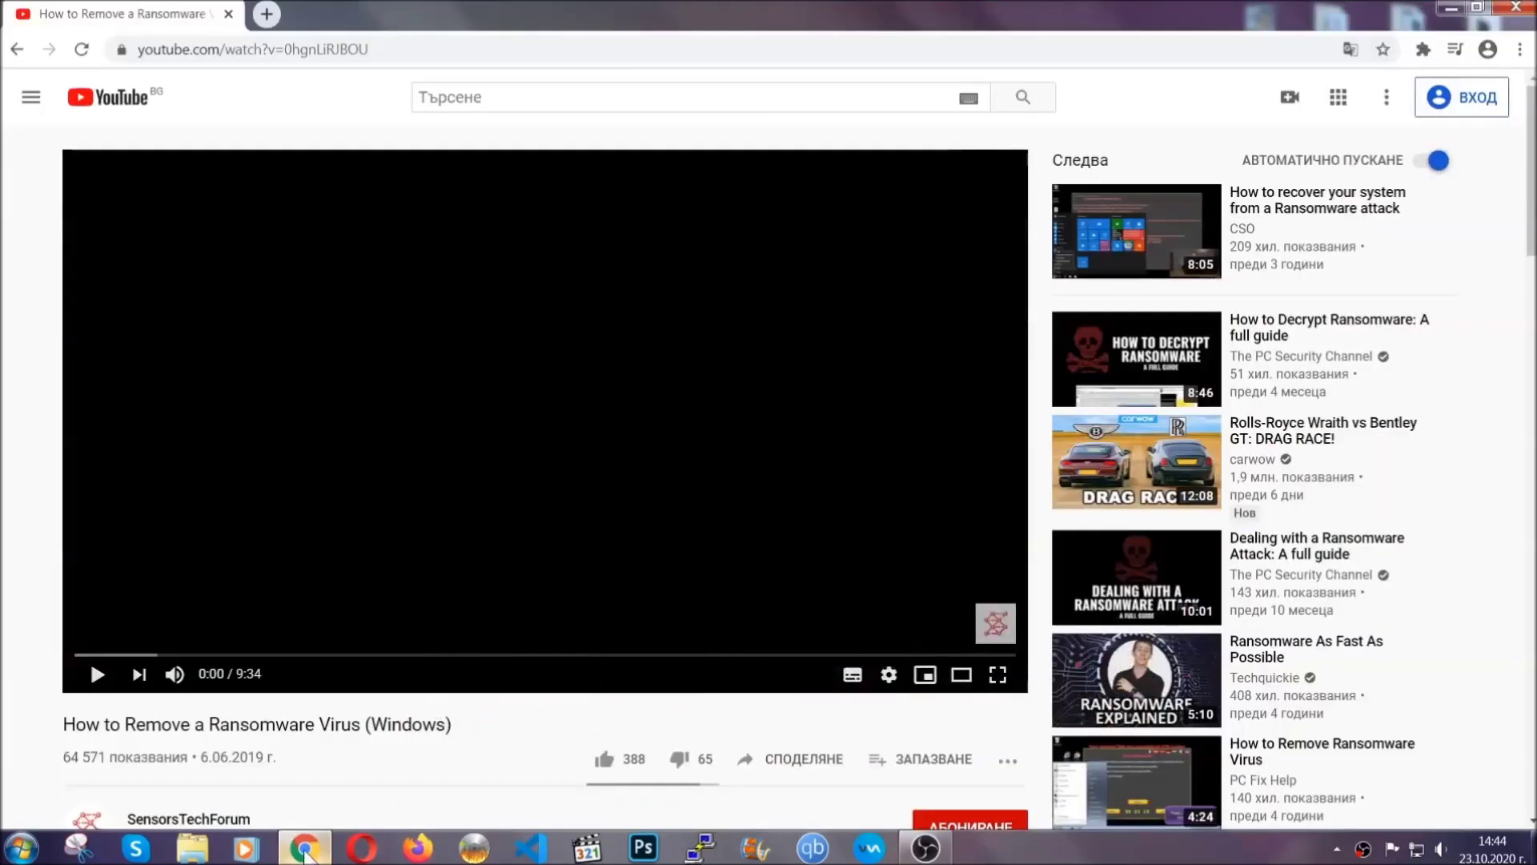
pyautogui.scroll(-4, 280, 653)
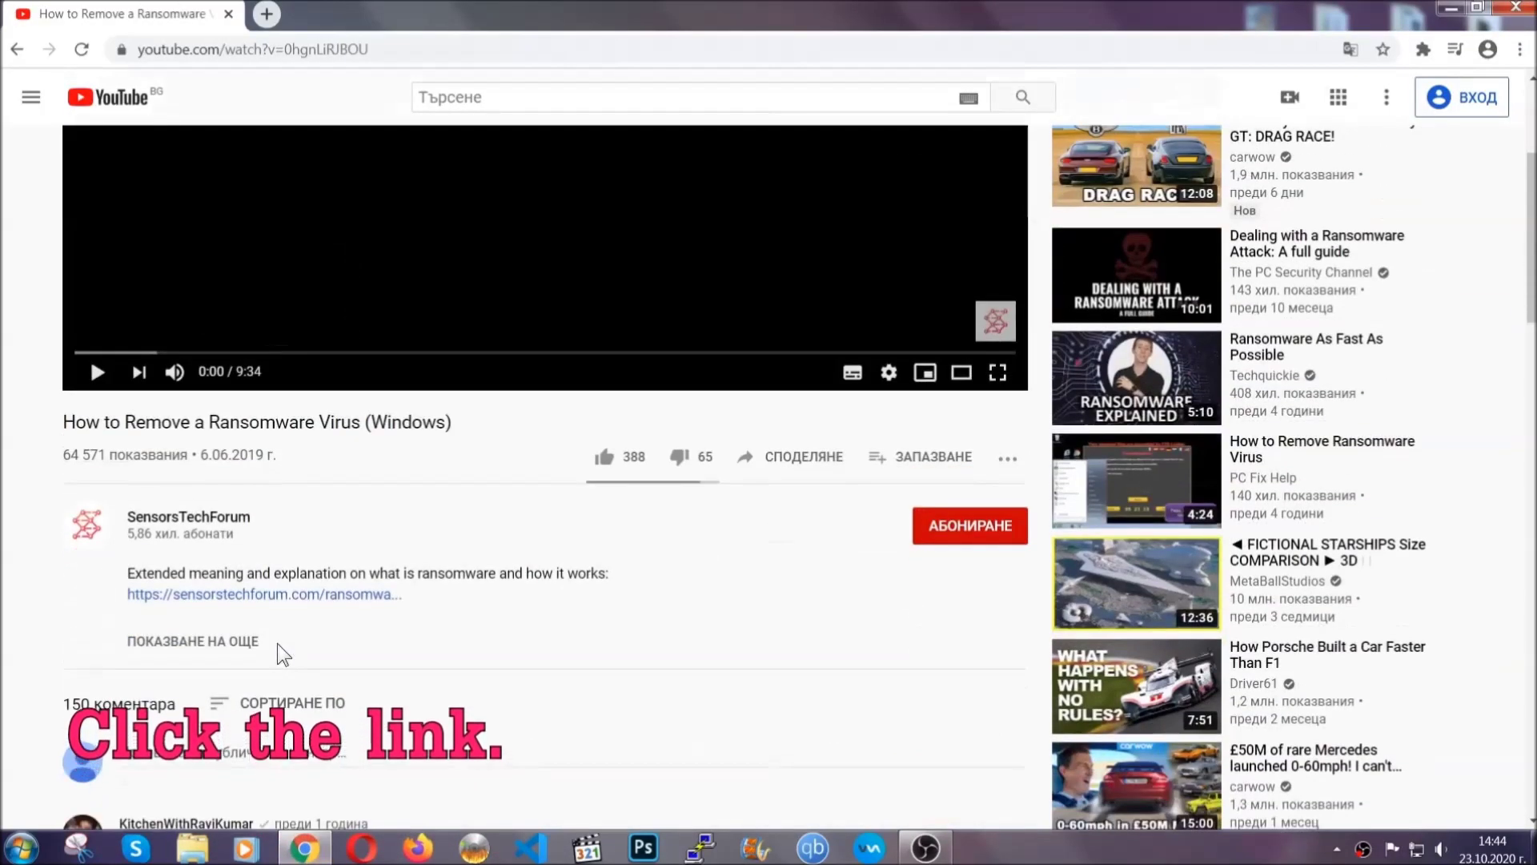
pyautogui.click(305, 597)
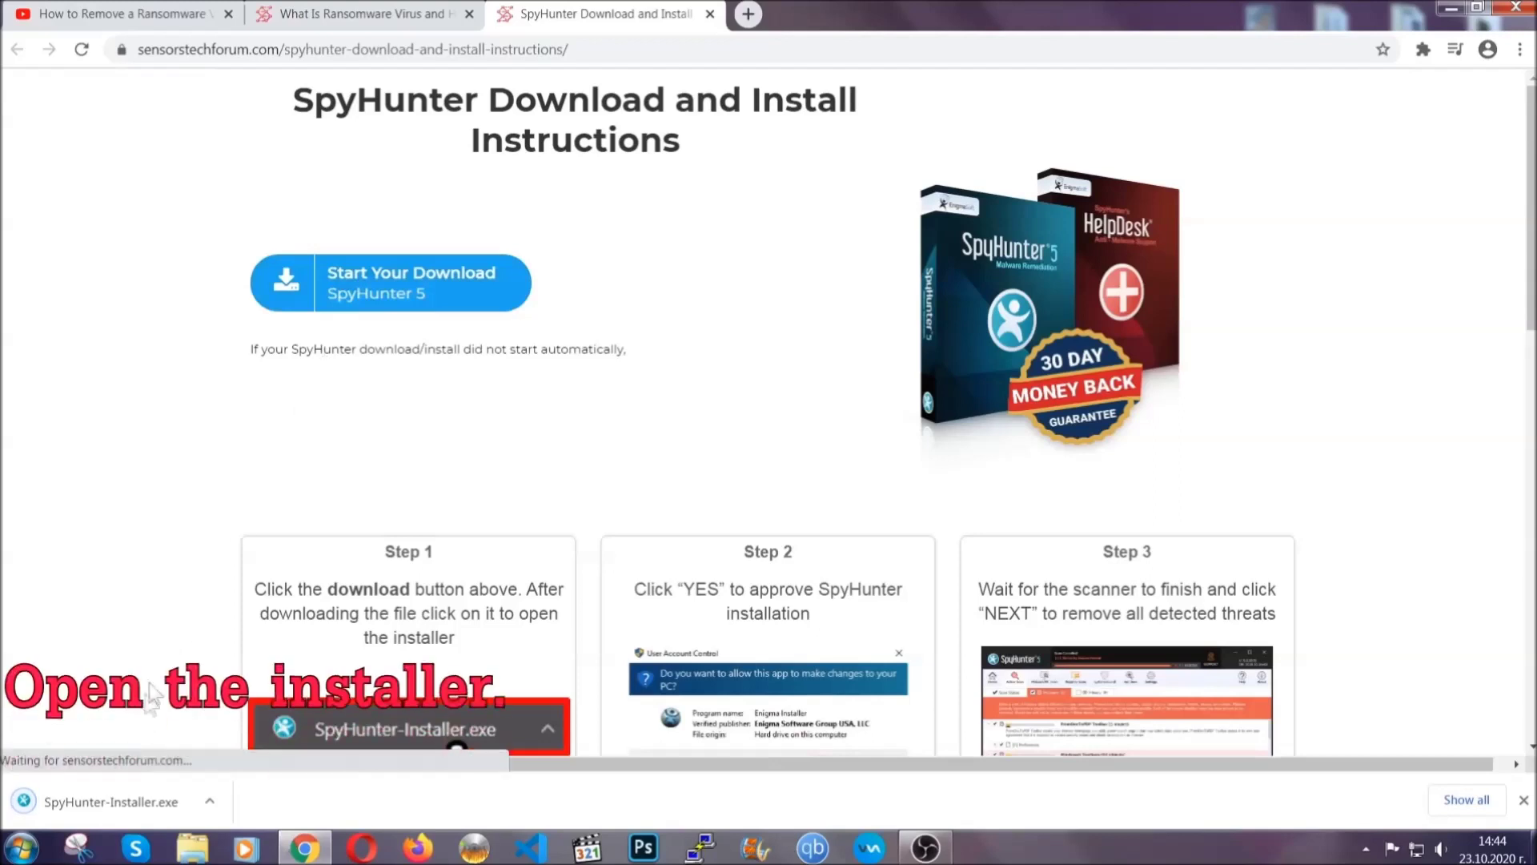
pyautogui.click(109, 799)
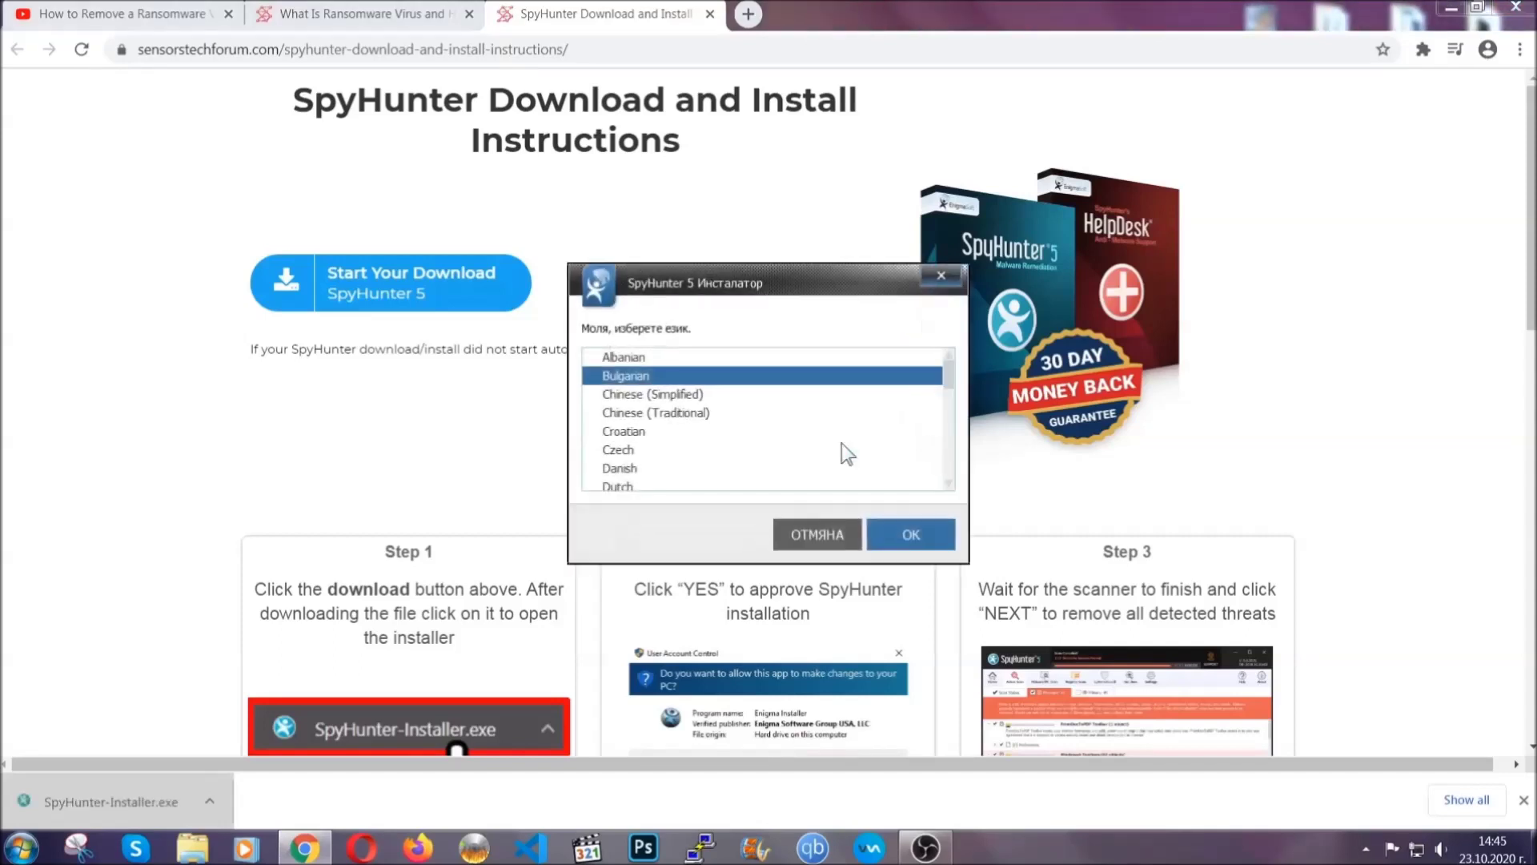
# Step: Install SpyHunter 5 in English, accepting the EULA and Privacy Policy, and finish setup
pyautogui.scroll(-2, 789, 439)
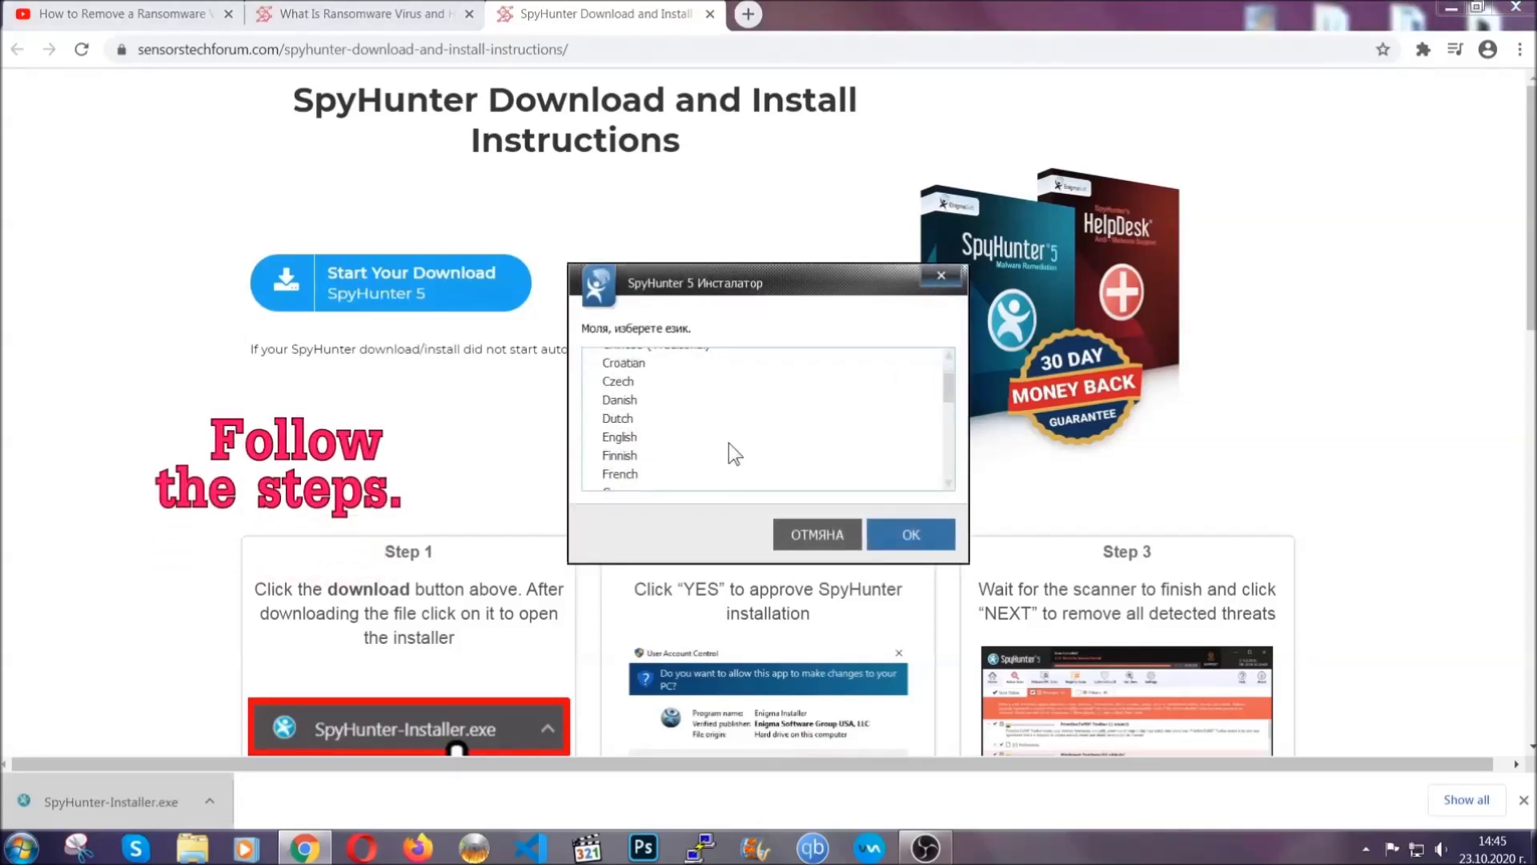
pyautogui.click(729, 439)
pyautogui.click(910, 534)
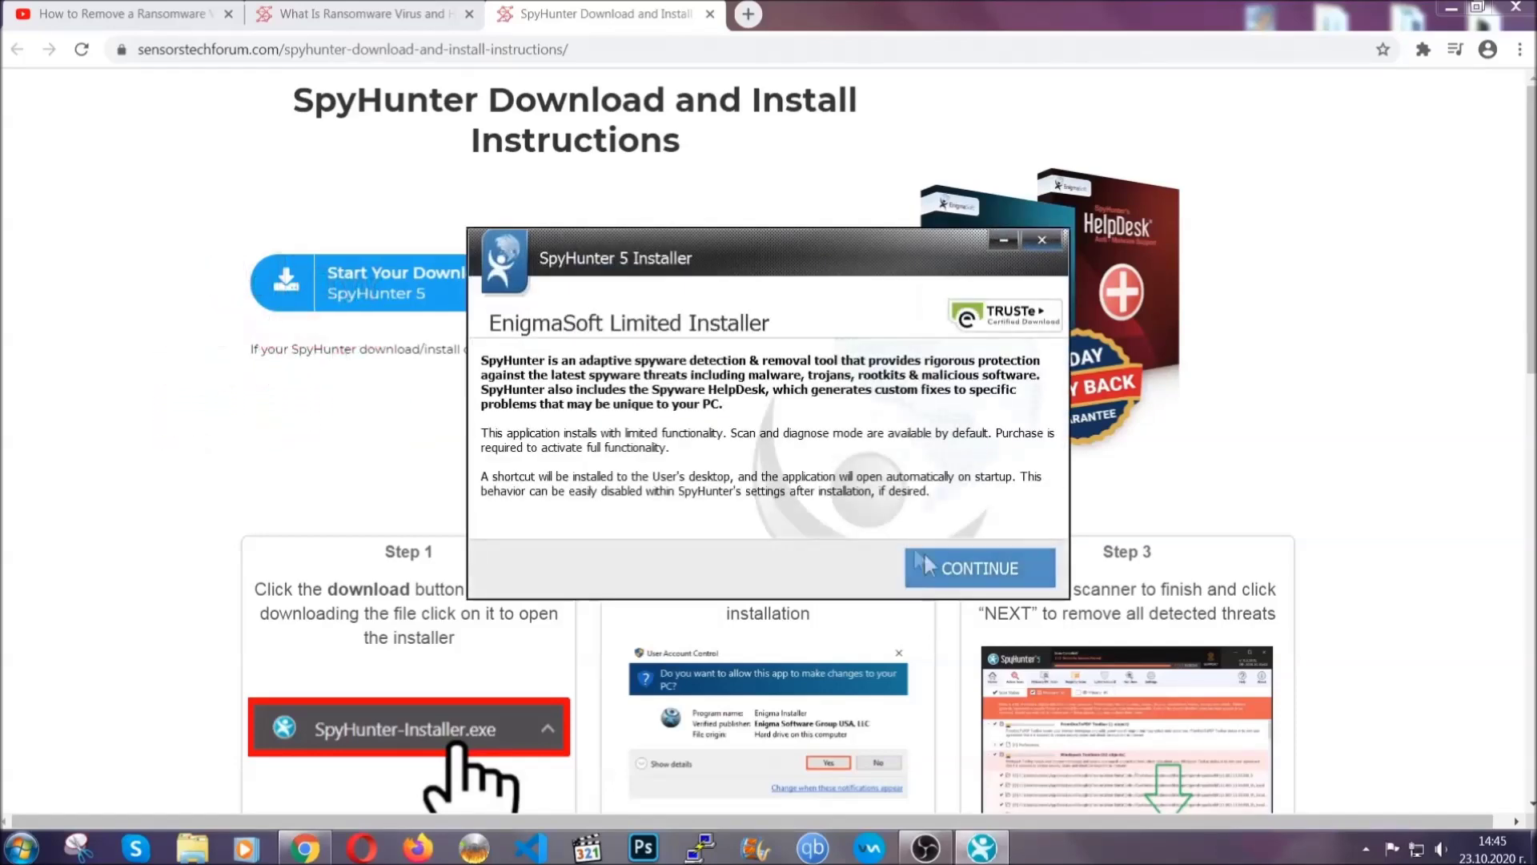
pyautogui.click(926, 560)
pyautogui.click(881, 518)
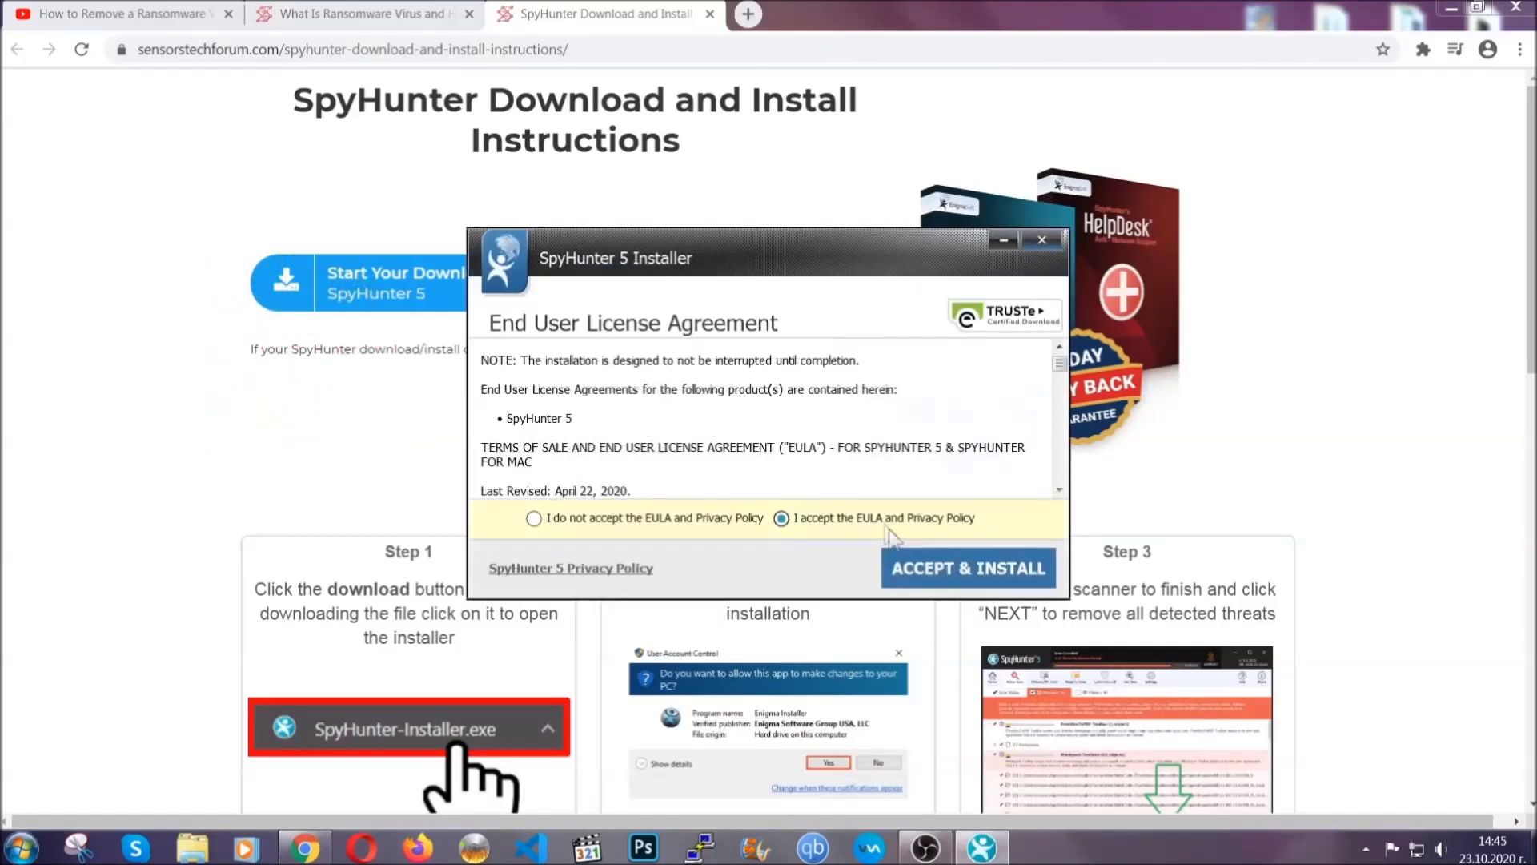
pyautogui.click(918, 560)
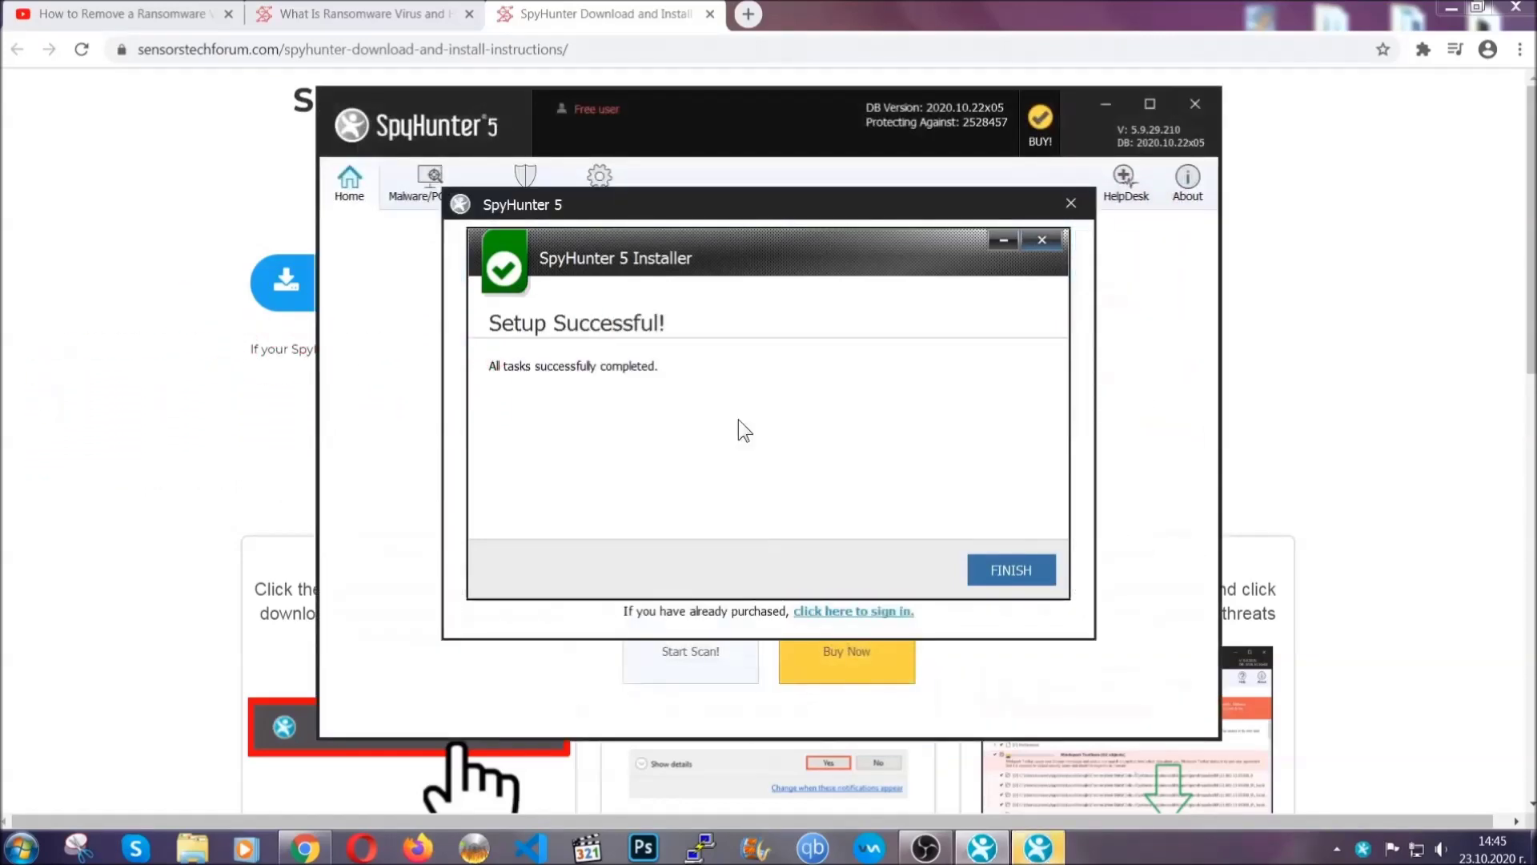
pyautogui.click(983, 573)
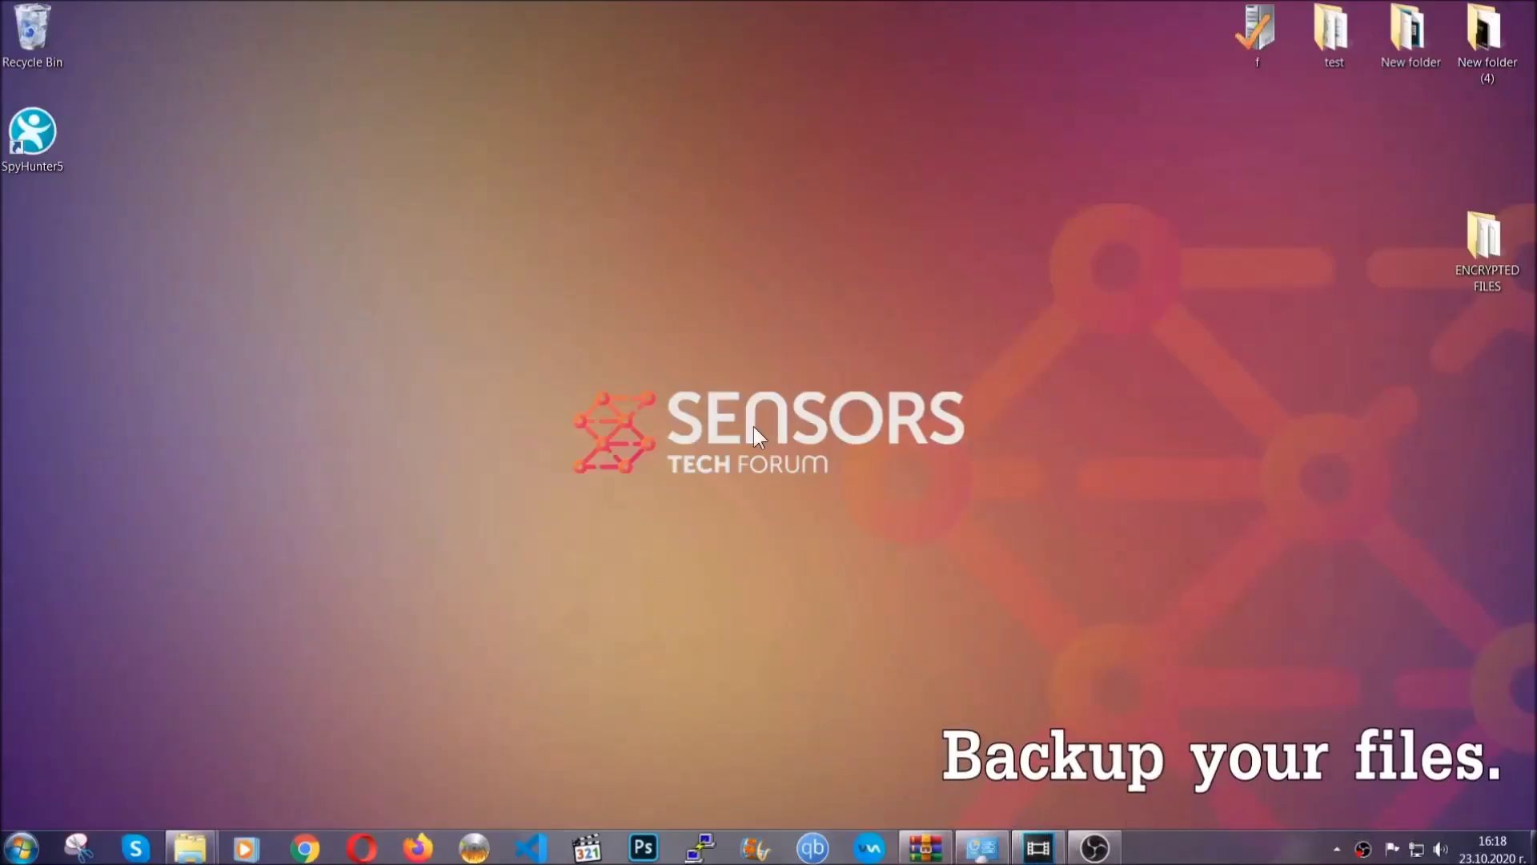
# Step: Select and copy the six .efji files in the ENCRYPTED FILES folder
pyautogui.doubleClick(1476, 247)
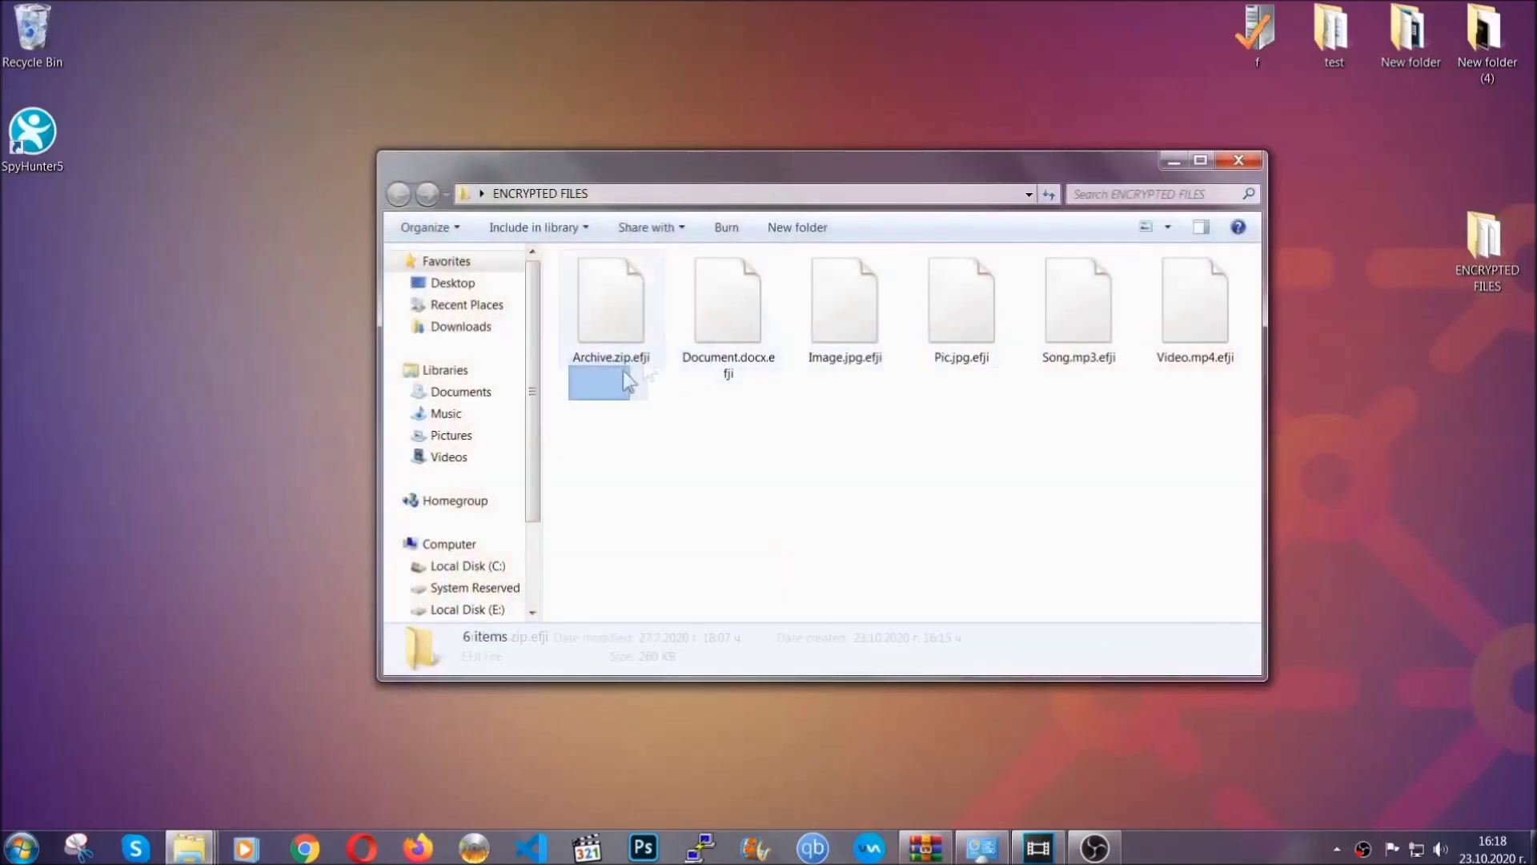
pyautogui.moveTo(629, 380); pyautogui.dragTo(1203, 285)
pyautogui.rightClick(1202, 285)
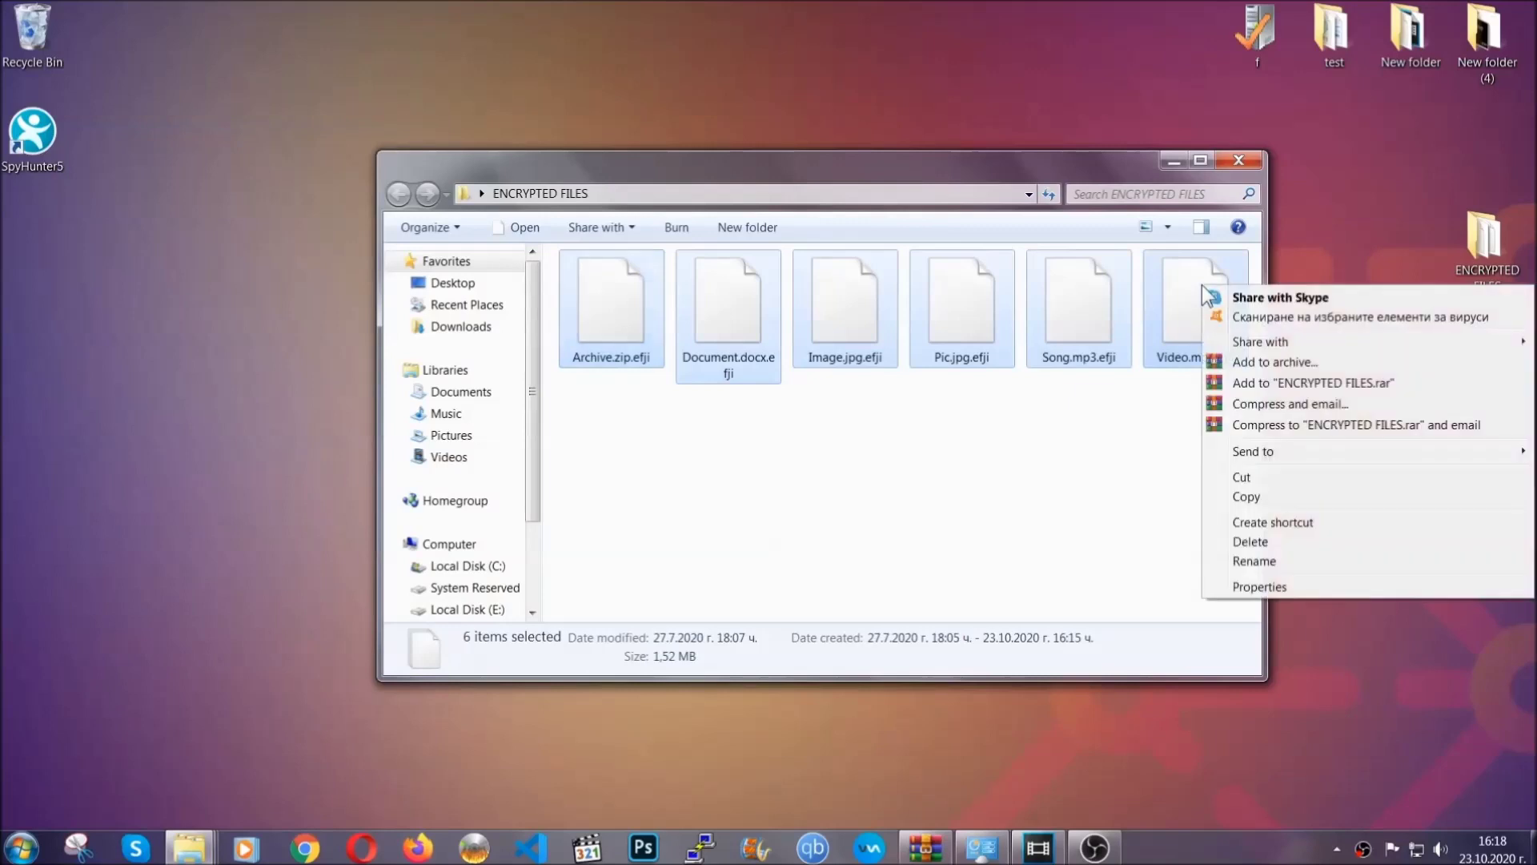
pyautogui.click(1243, 497)
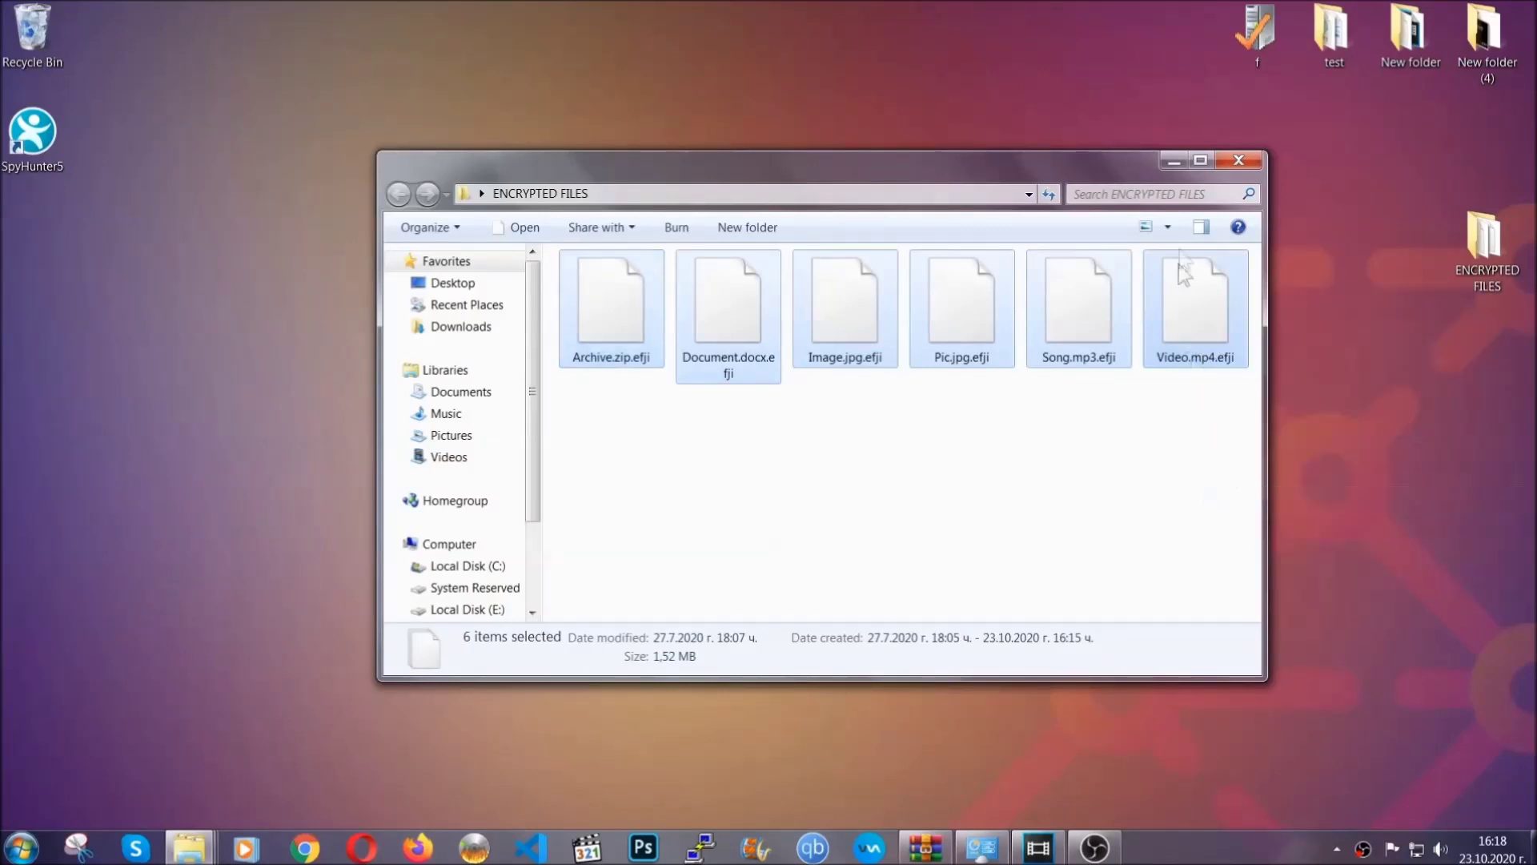
pyautogui.click(1175, 162)
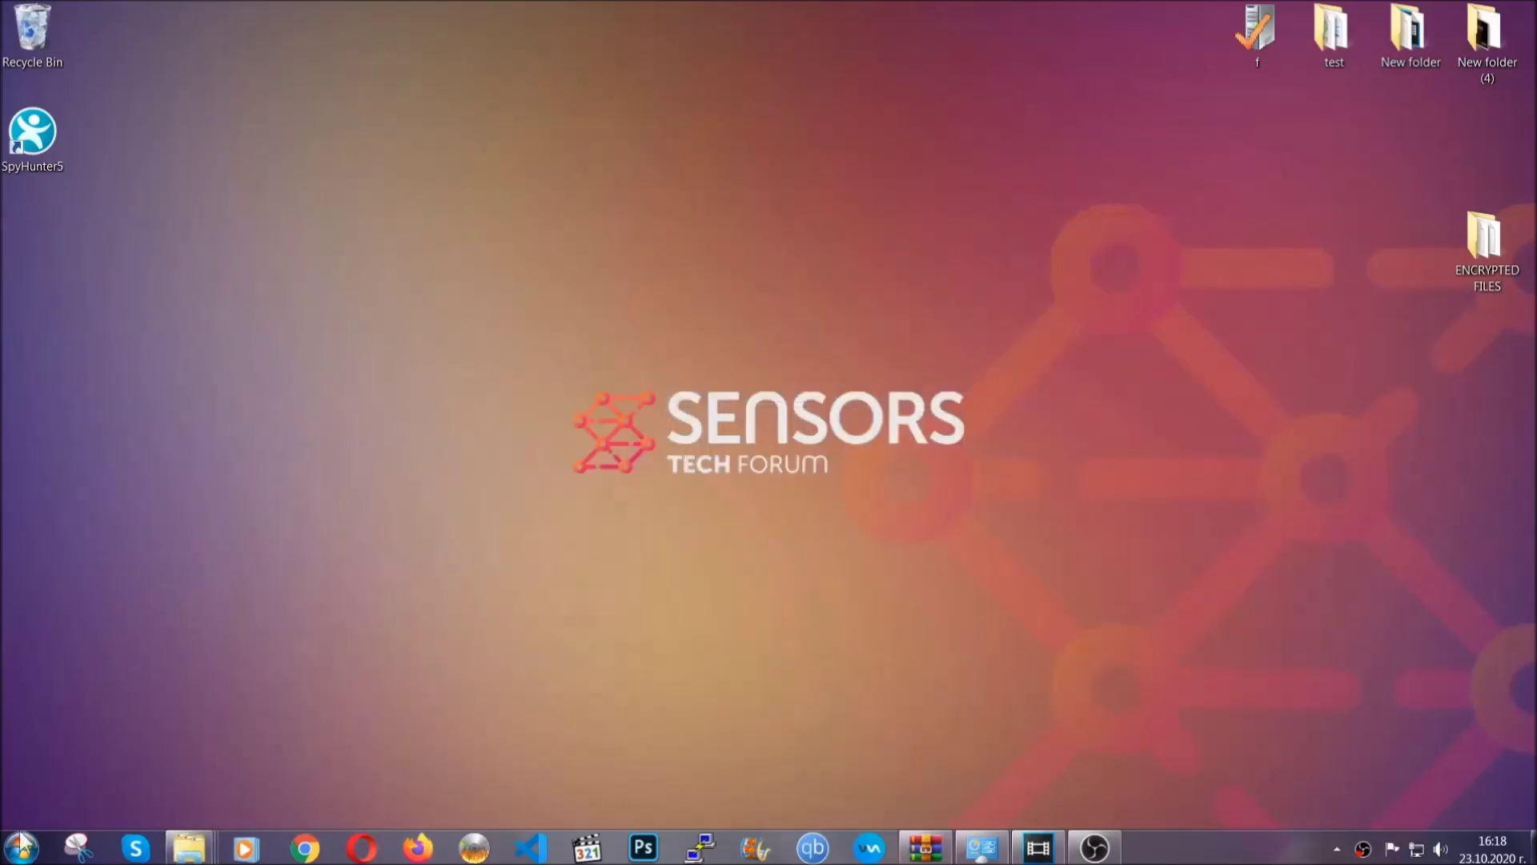
# Step: Paste the copied files onto FLASH DRIVE (H:) and close the window
pyautogui.click(21, 846)
pyautogui.click(291, 600)
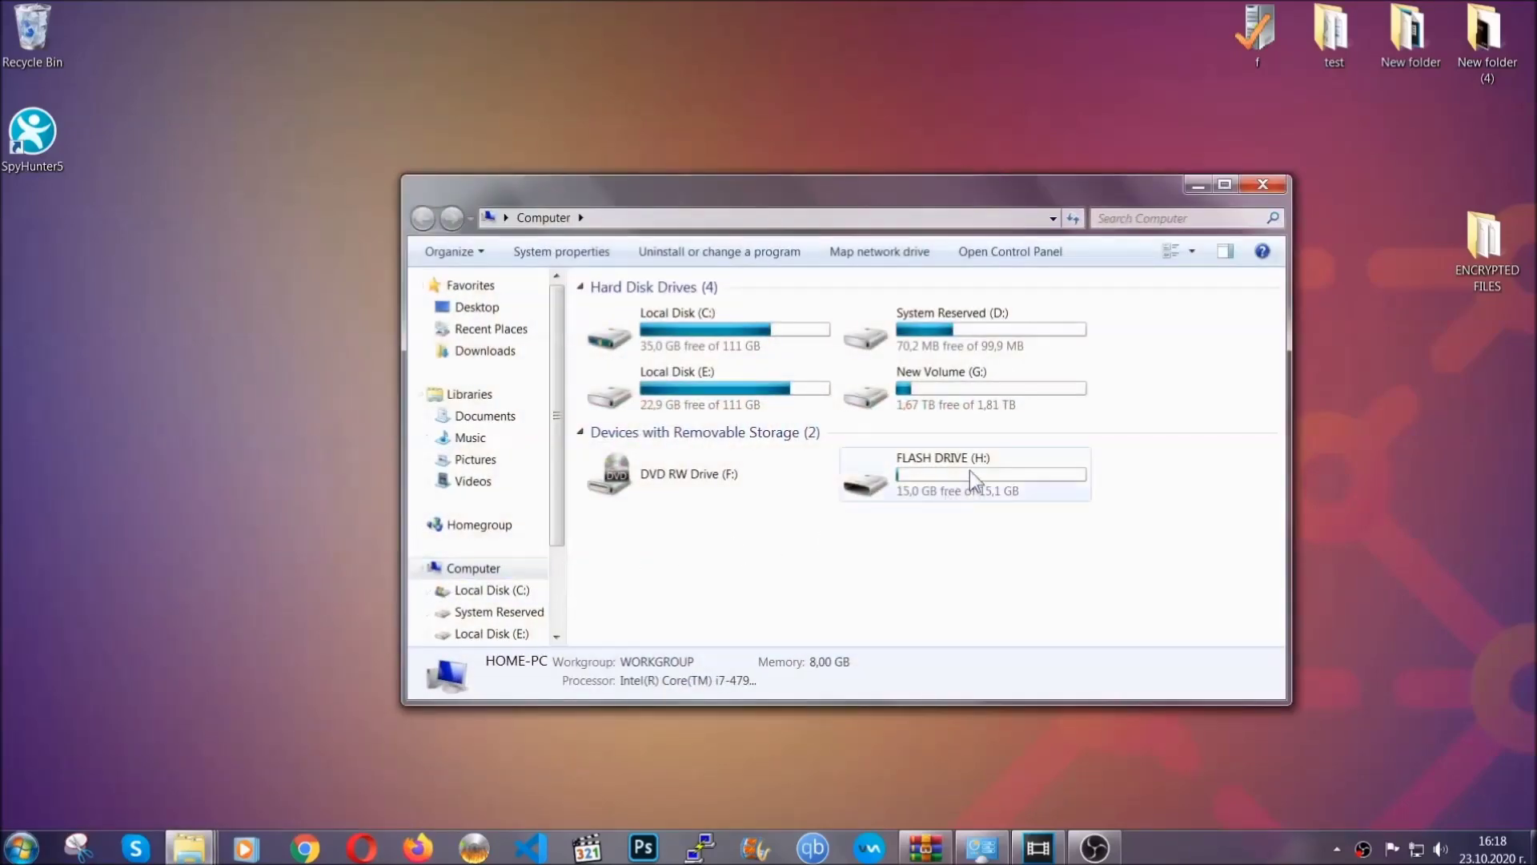
pyautogui.doubleClick(969, 469)
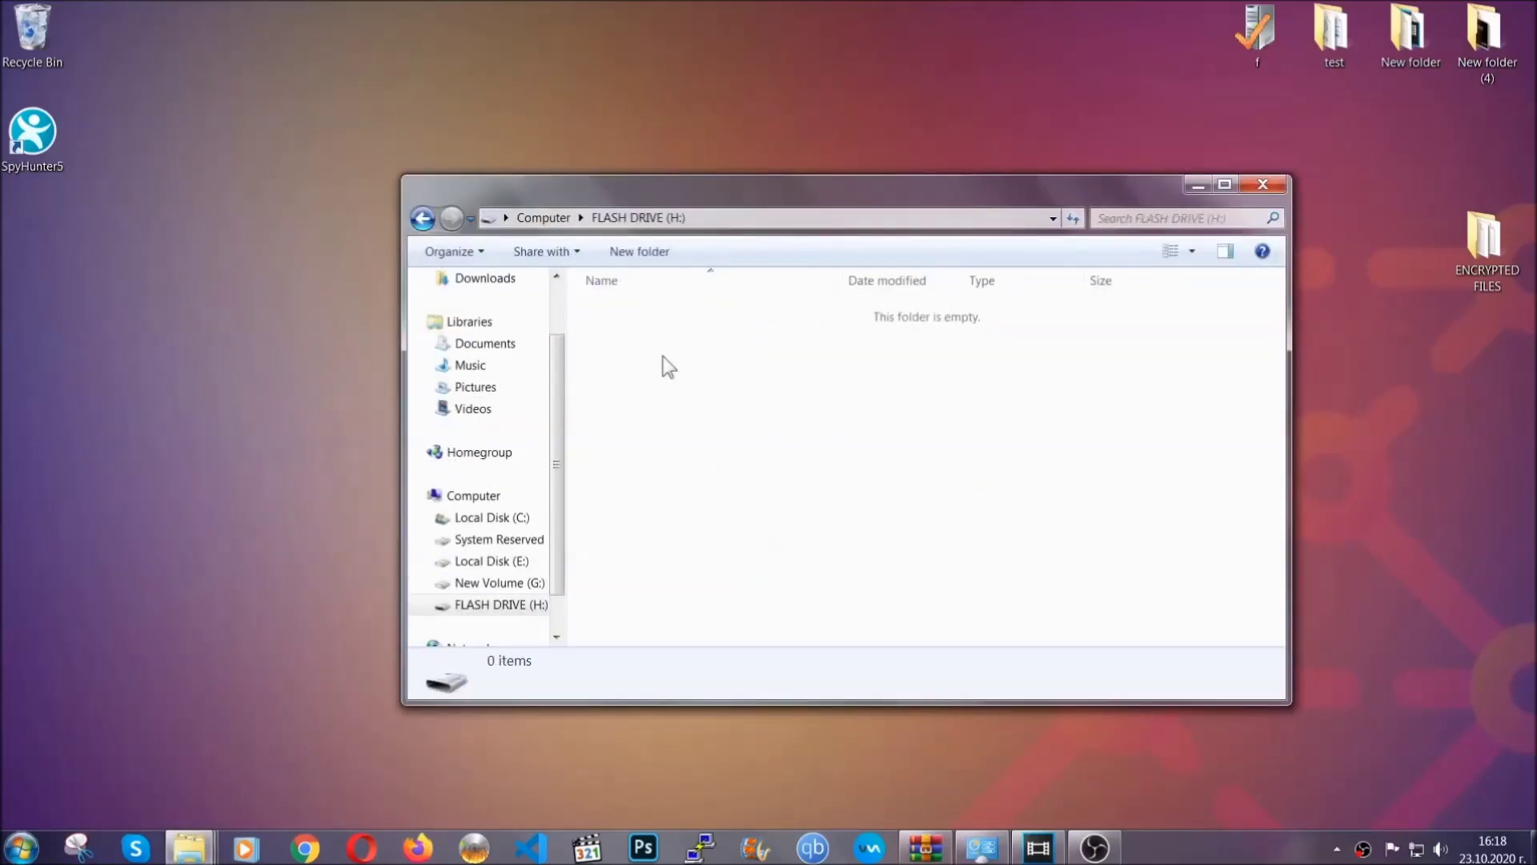
pyautogui.rightClick(663, 359)
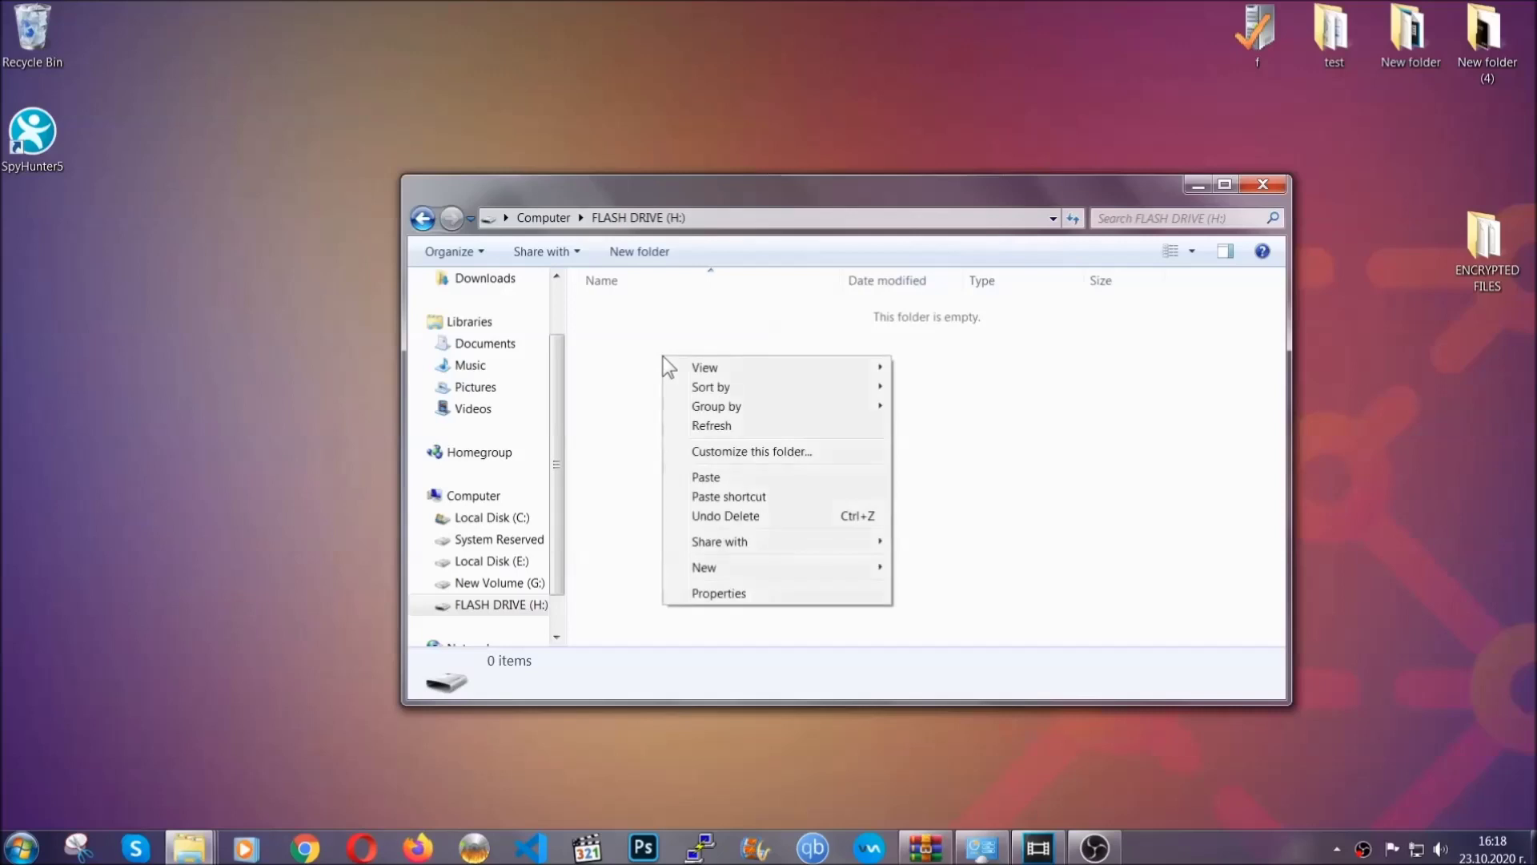
pyautogui.click(699, 478)
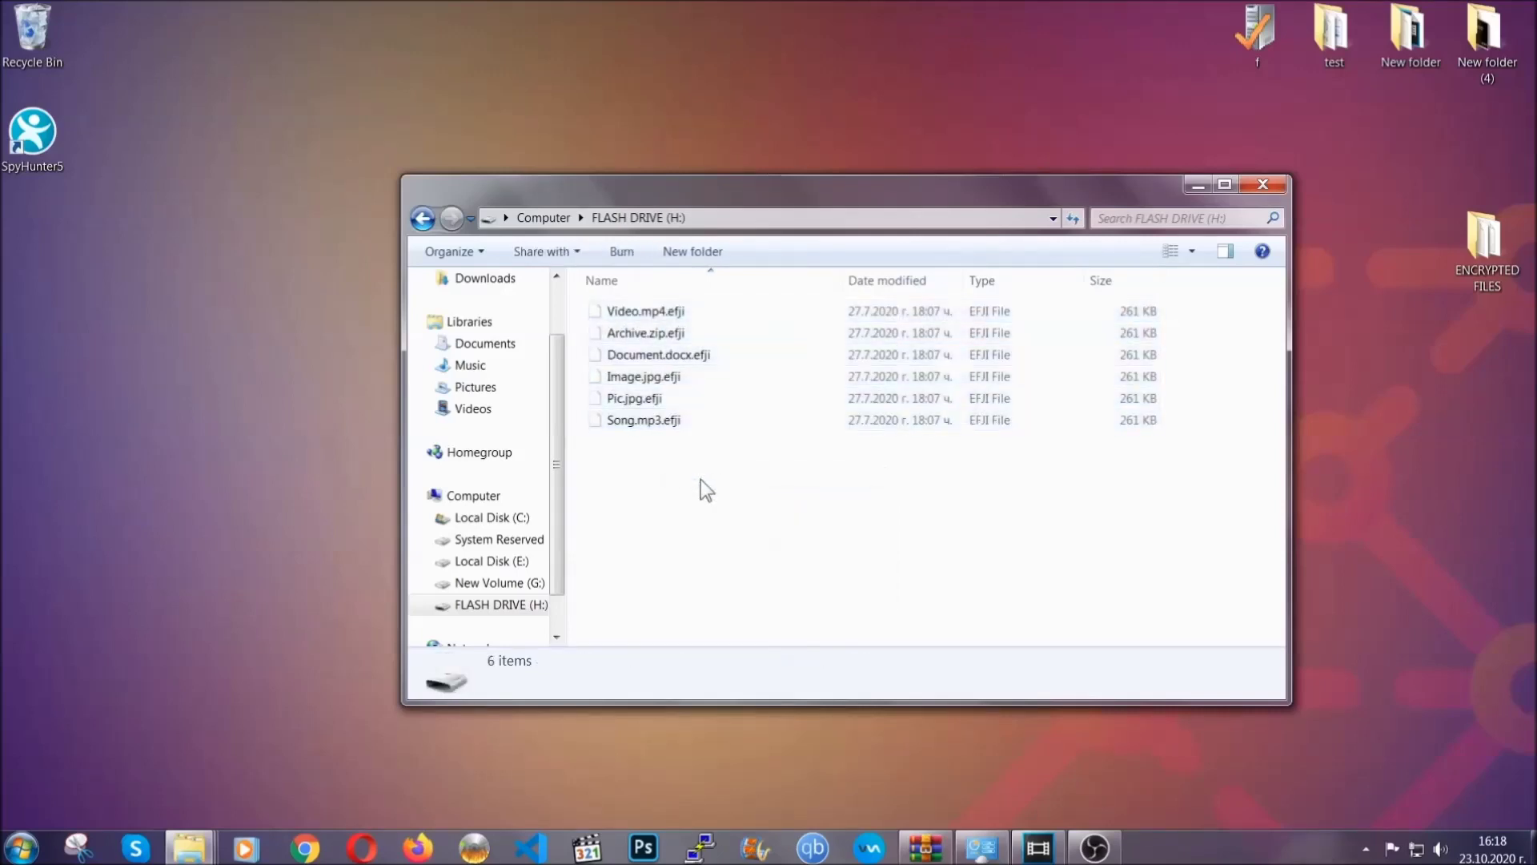
pyautogui.click(1263, 186)
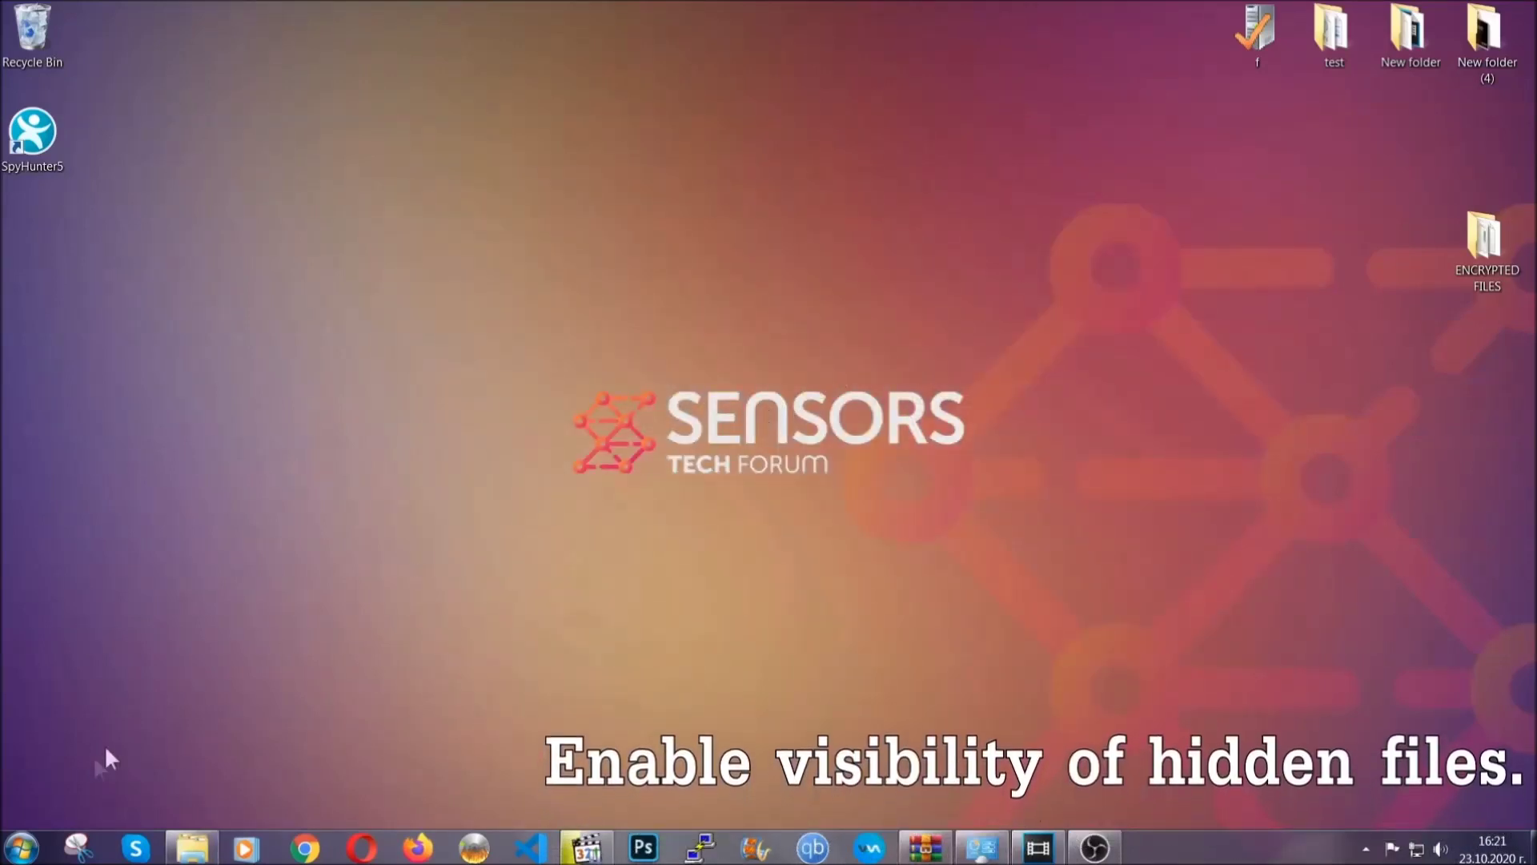
# Step: Turn on 'Show hidden files, folders, and drives' from the Start search and apply it
pyautogui.click(20, 847)
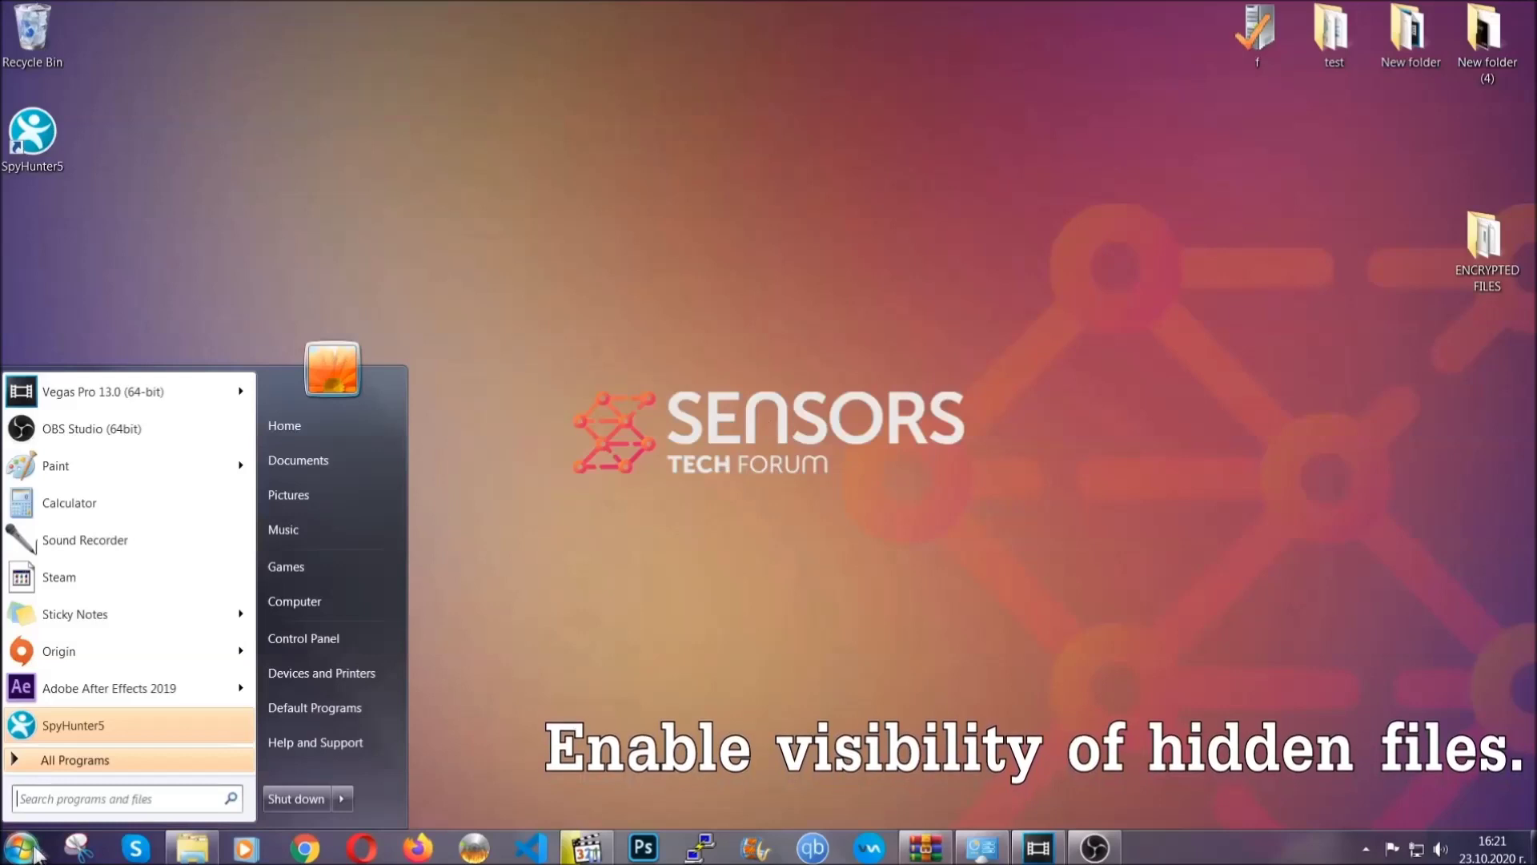
pyautogui.click(65, 782)
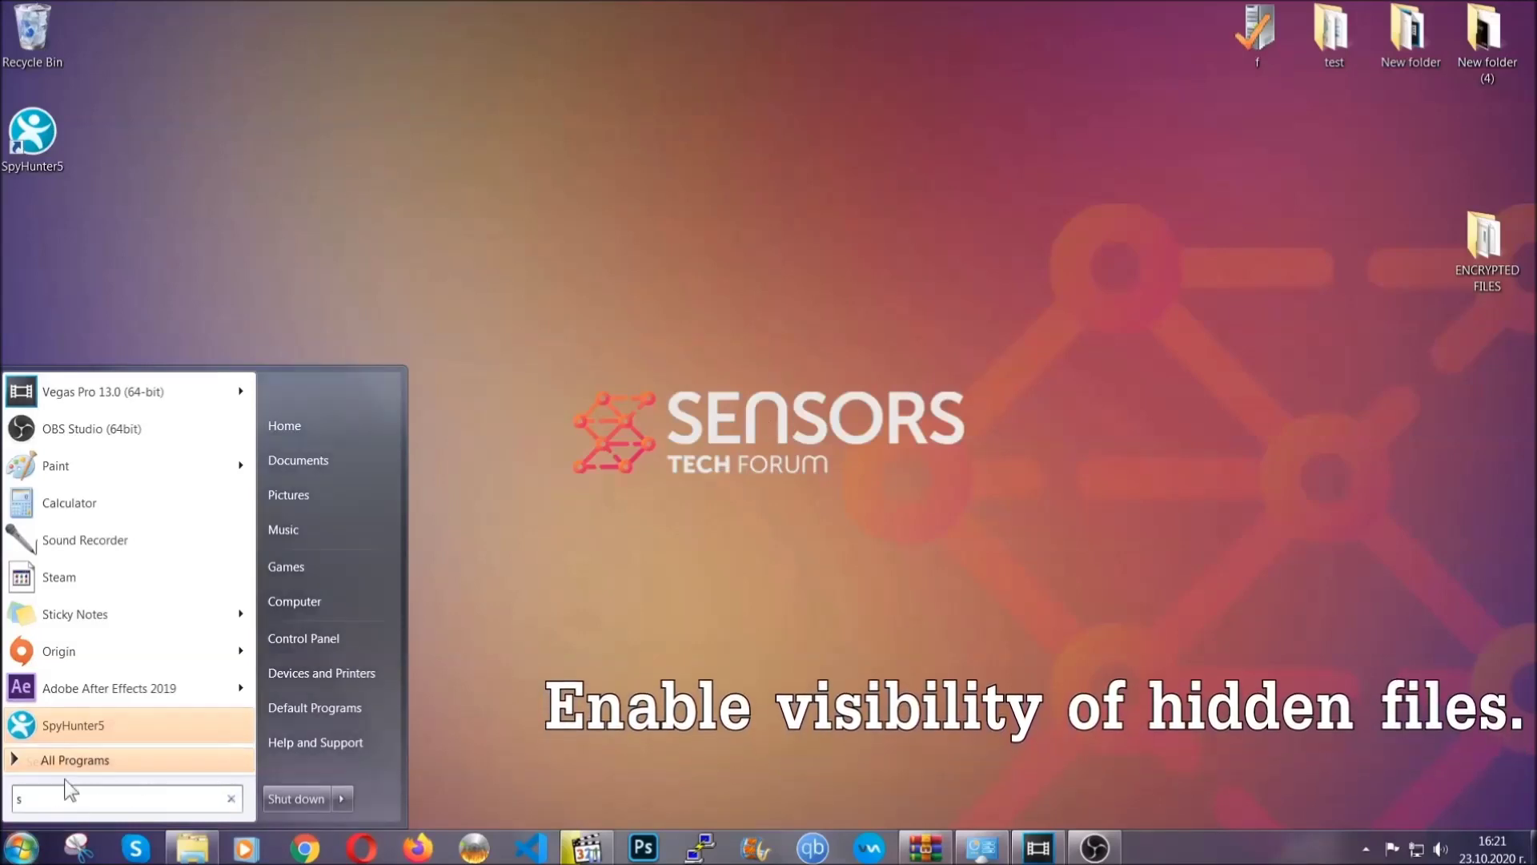
pyautogui.write('showh')
pyautogui.press('BackSpace')
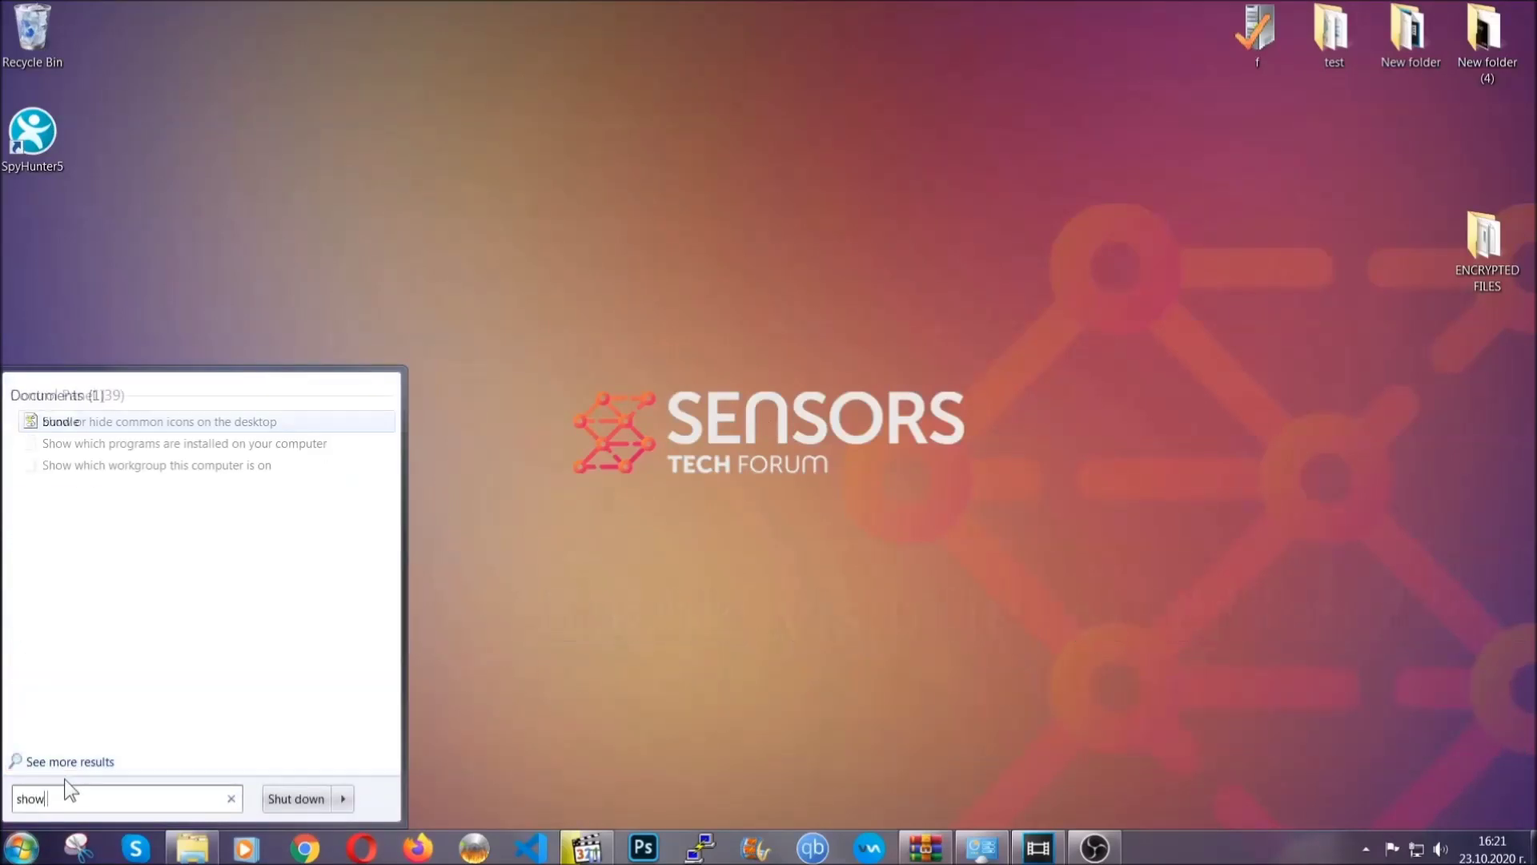
pyautogui.write('hidden files and folders')
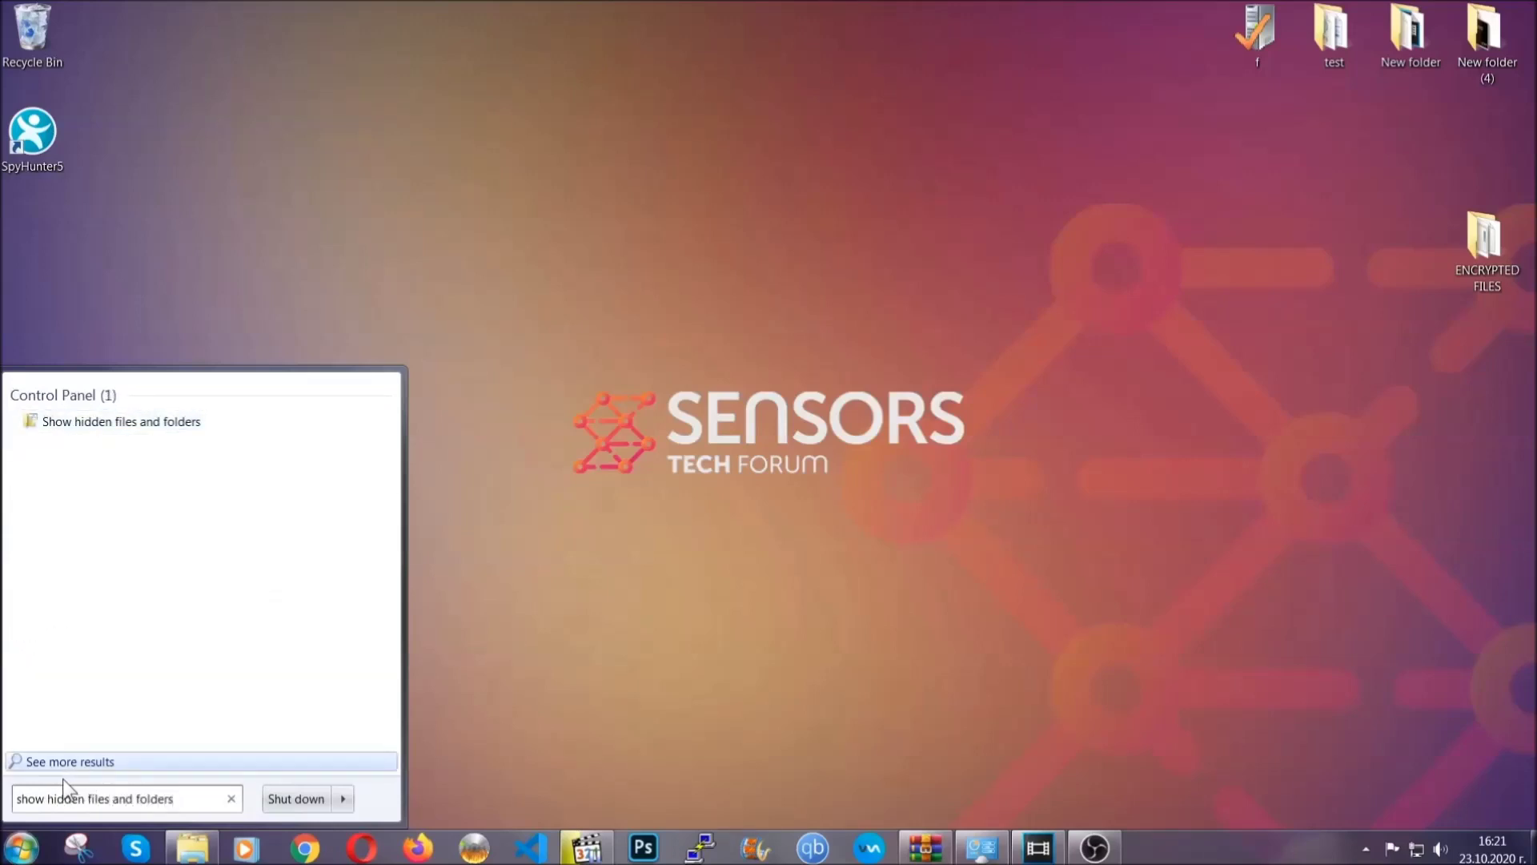
pyautogui.click(182, 424)
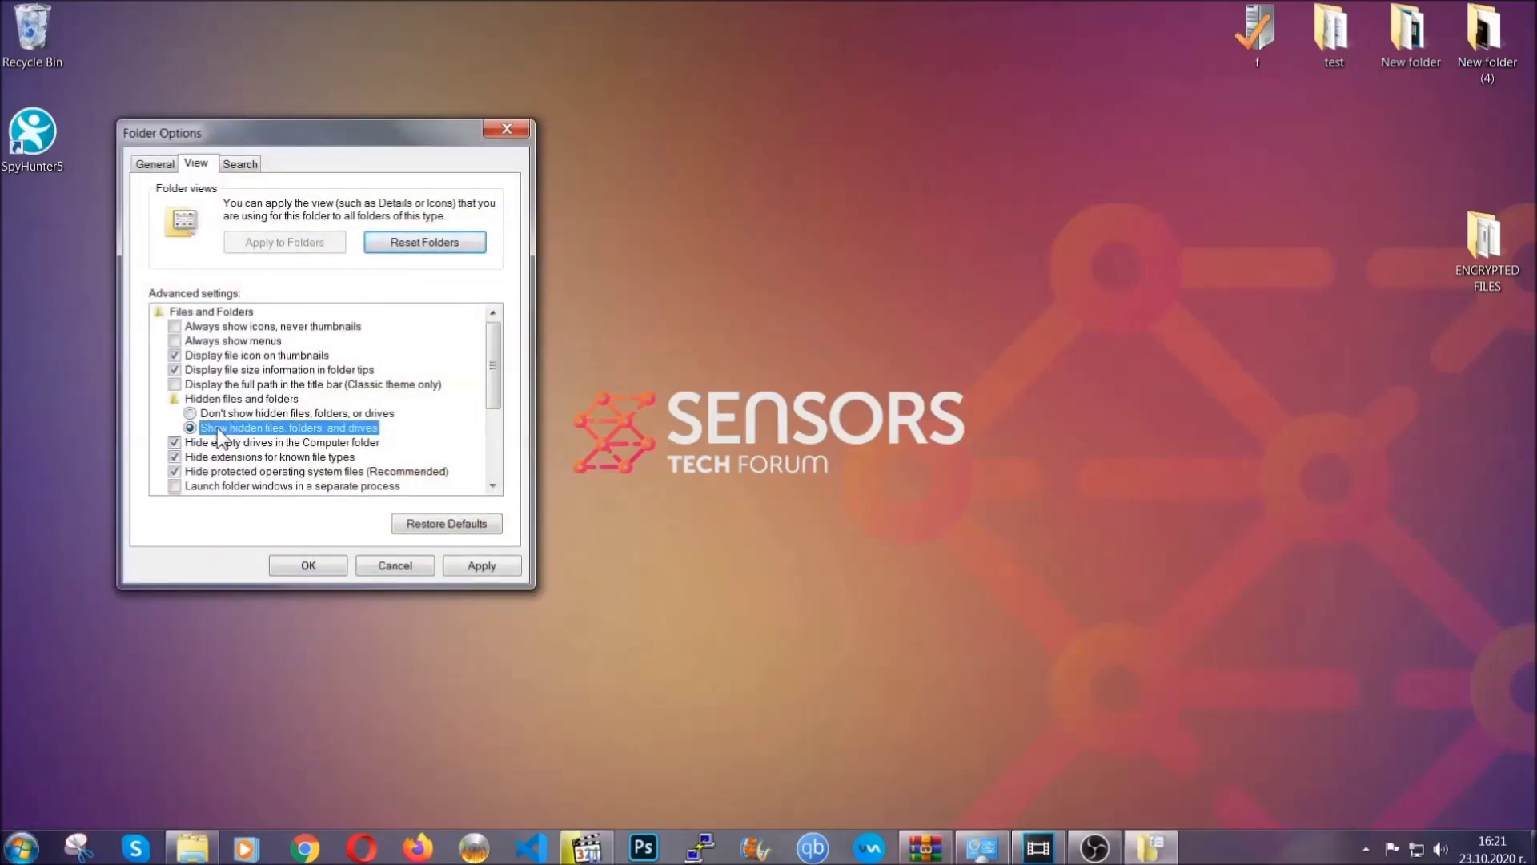
pyautogui.click(476, 570)
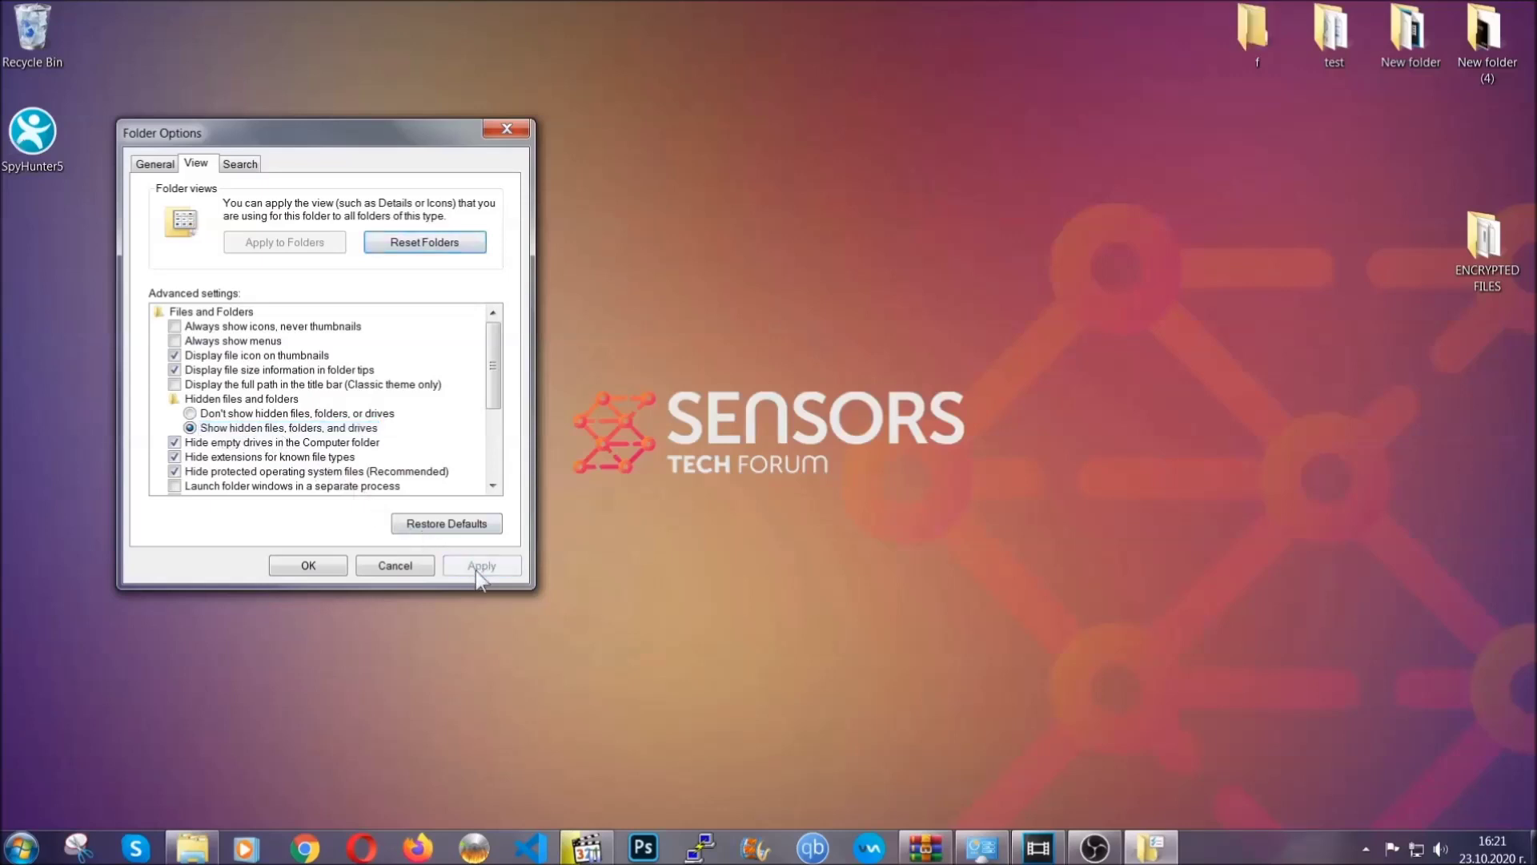
pyautogui.click(307, 566)
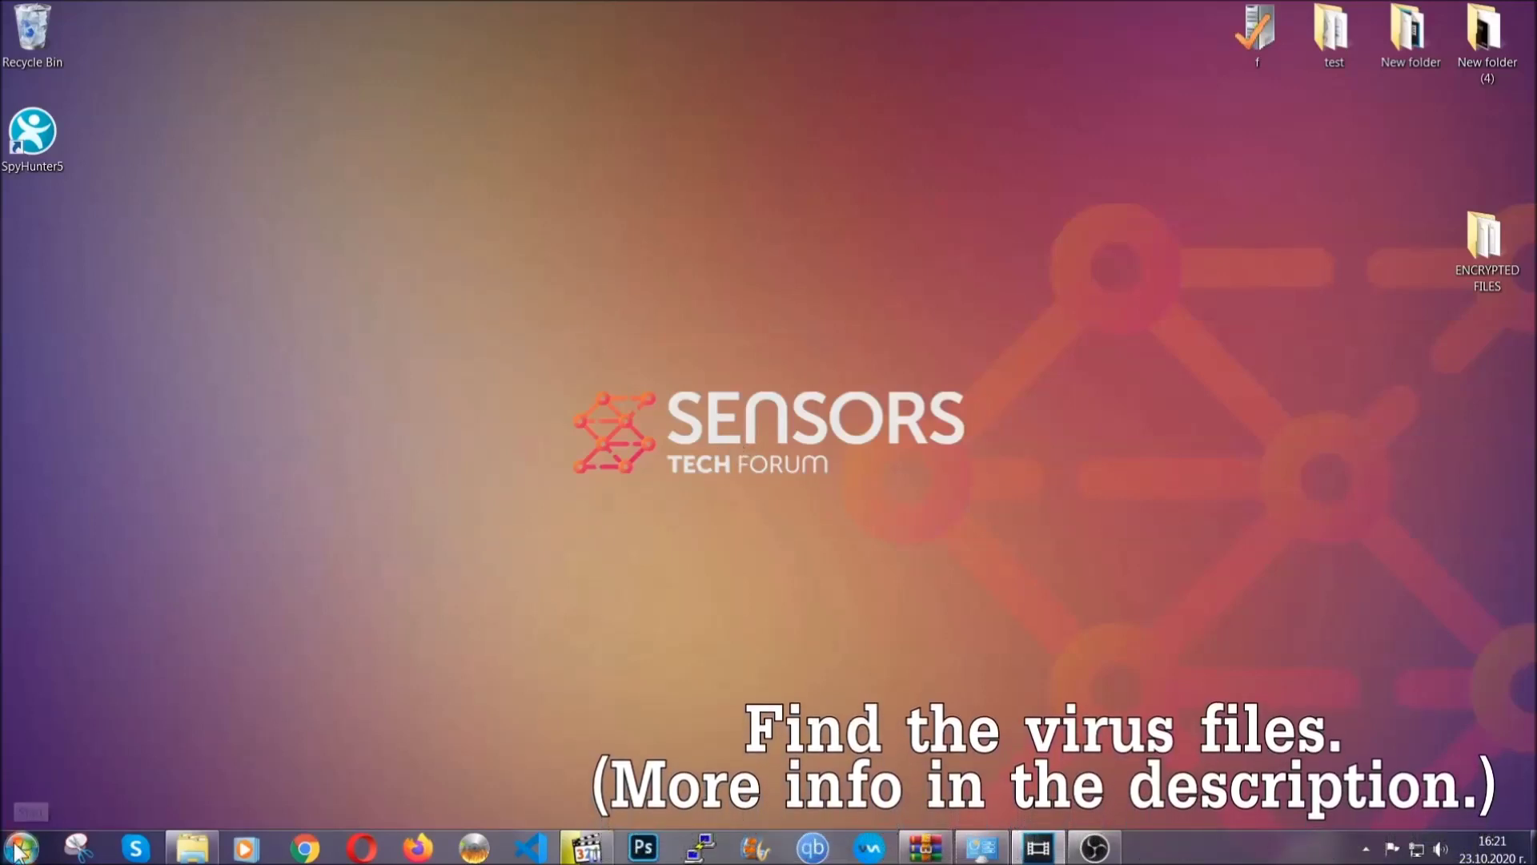
# Step: Search the whole Computer for 'fileextension:exe Example Vir' to find the virus program
pyautogui.press('super')
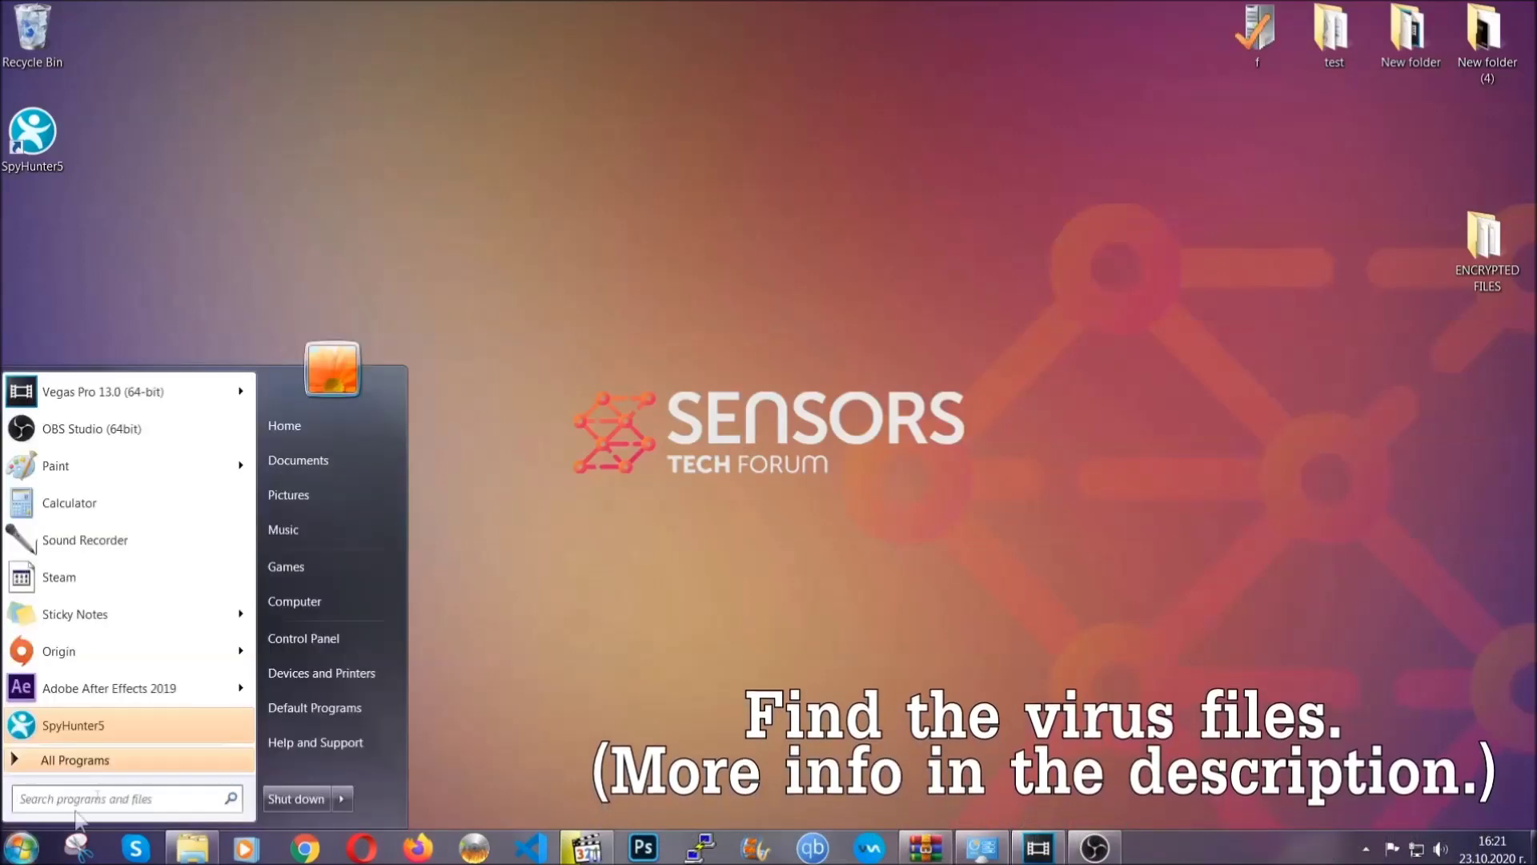
pyautogui.click(315, 600)
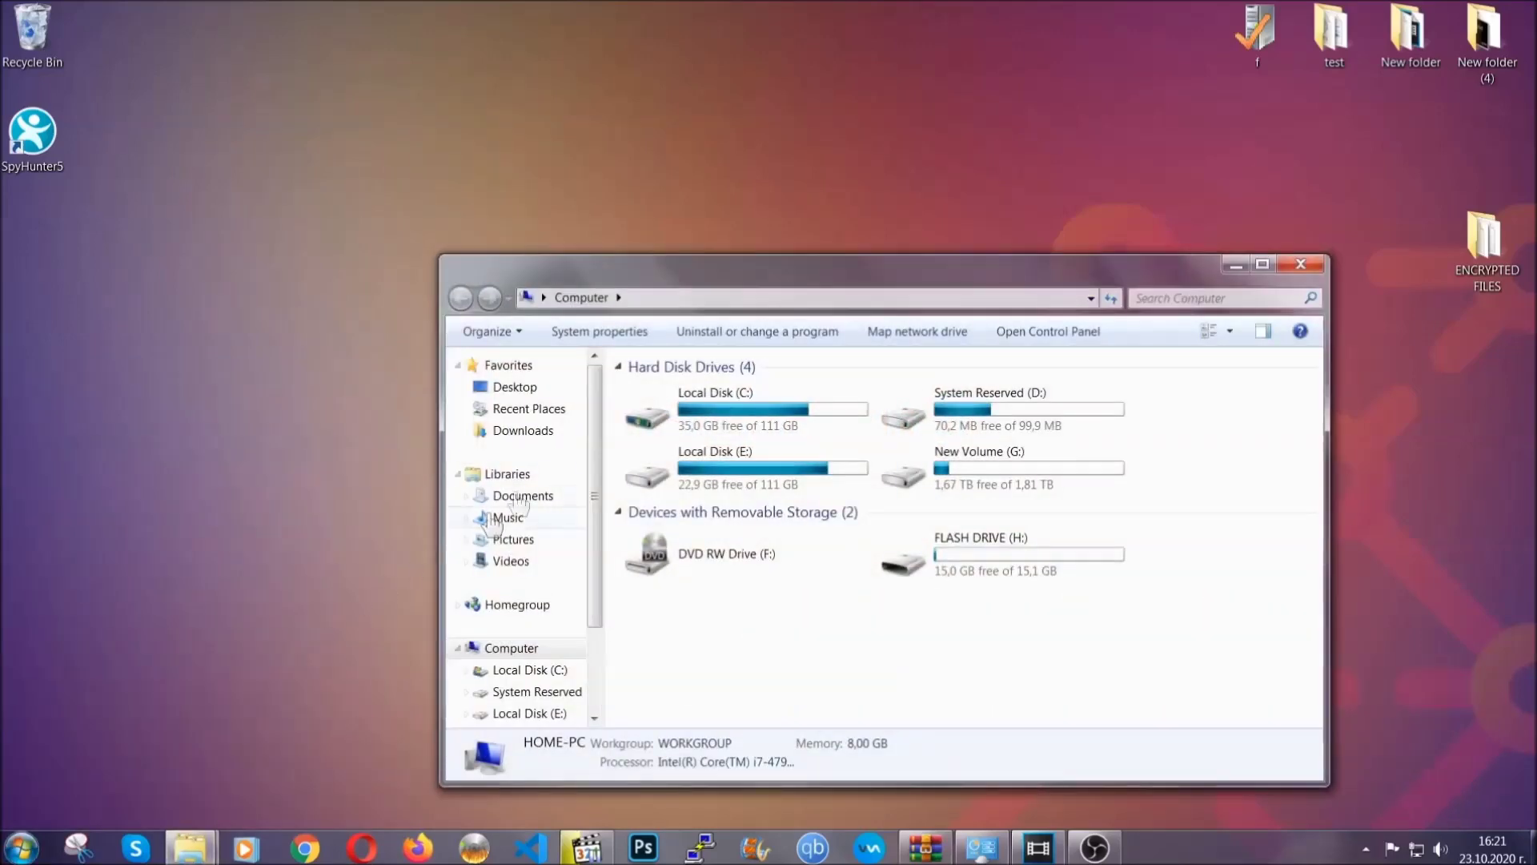
pyautogui.moveTo(836, 280); pyautogui.dragTo(736, 212)
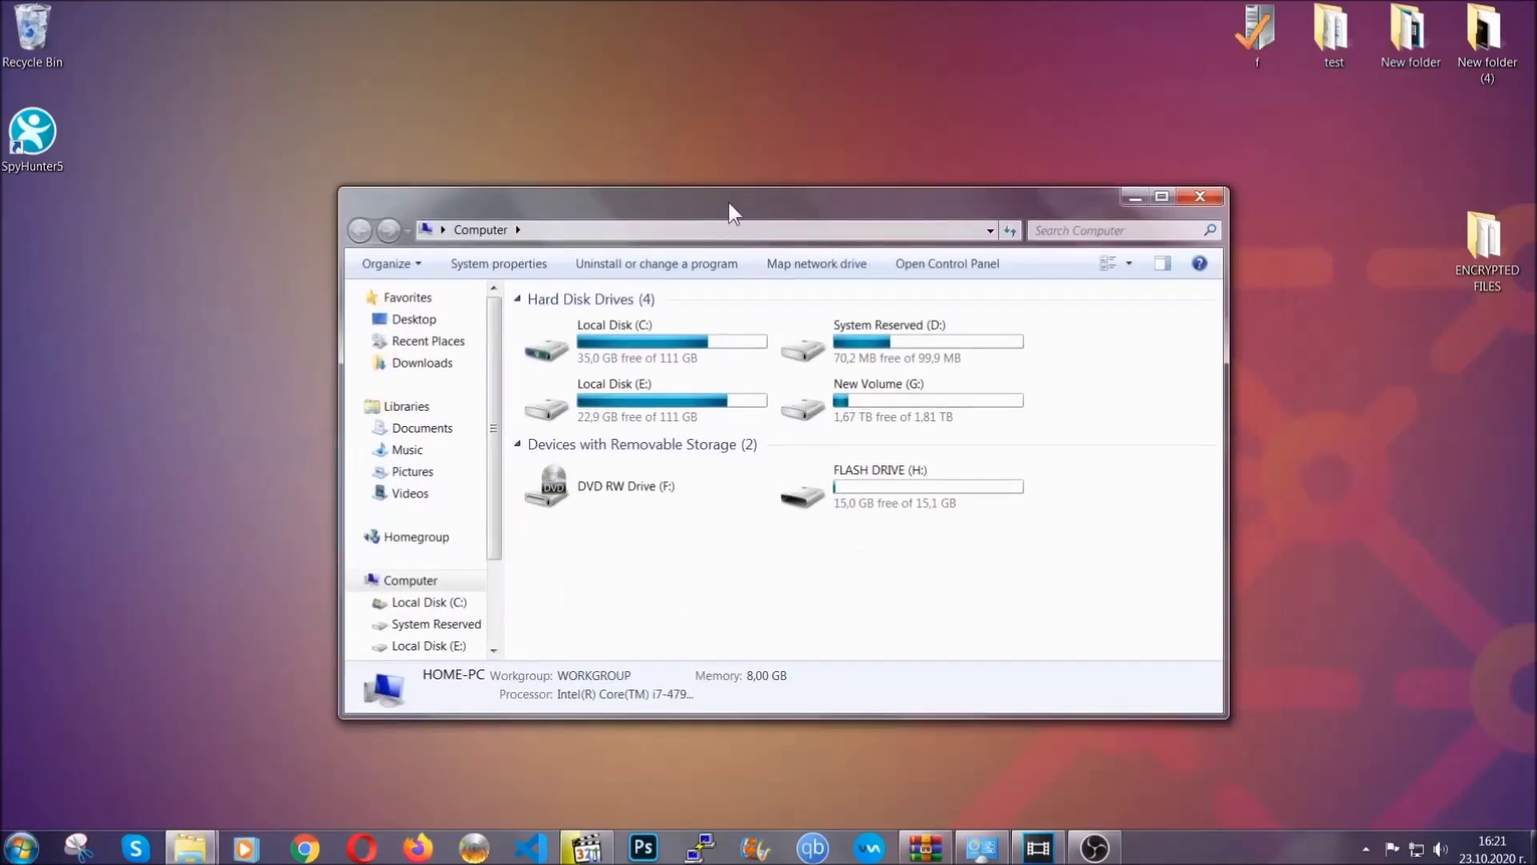
pyautogui.click(1044, 231)
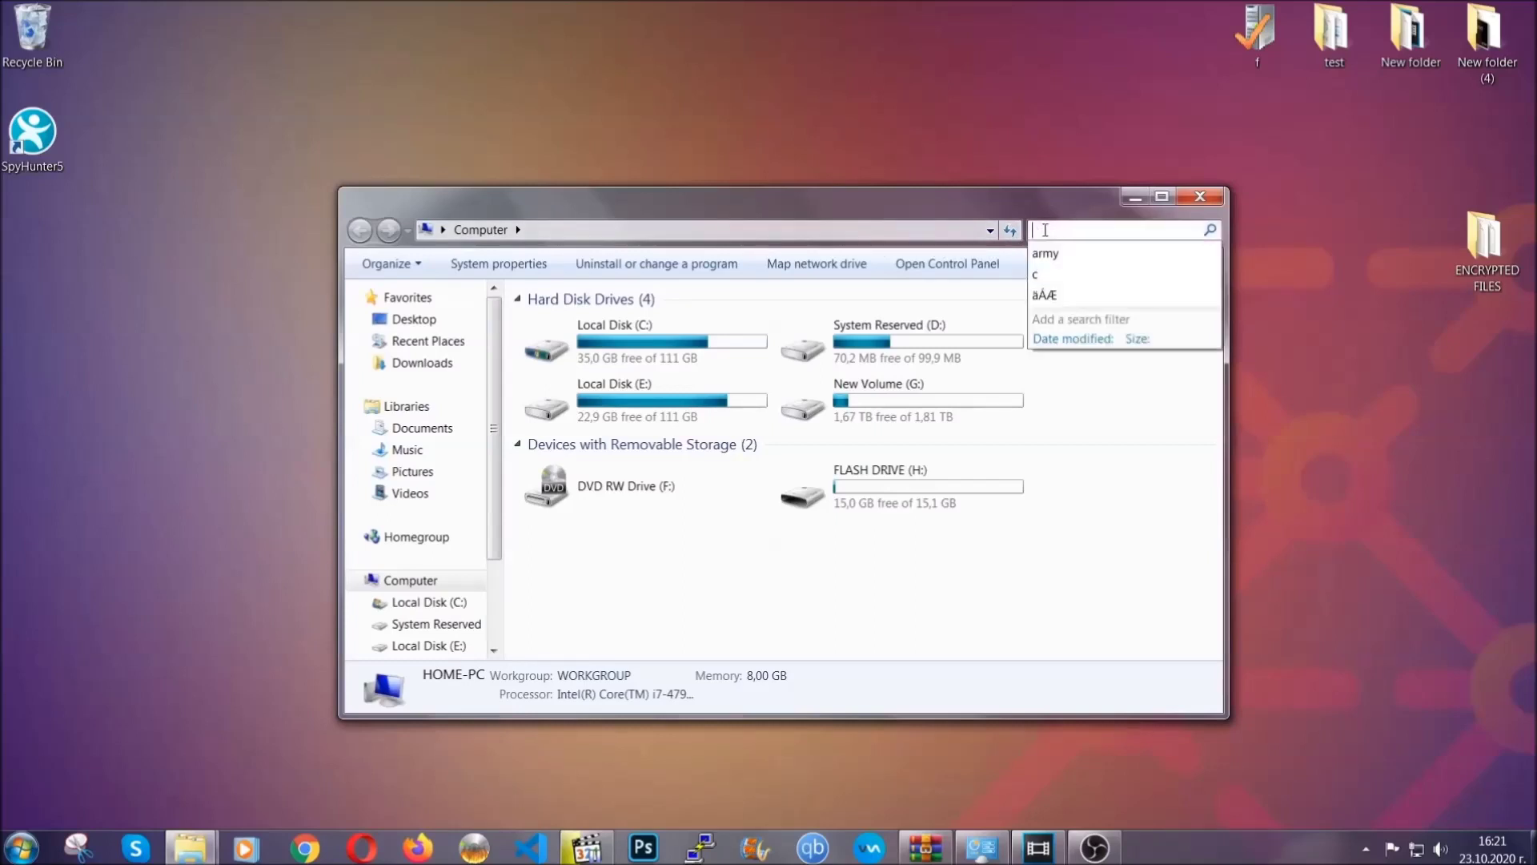
pyautogui.write('file')
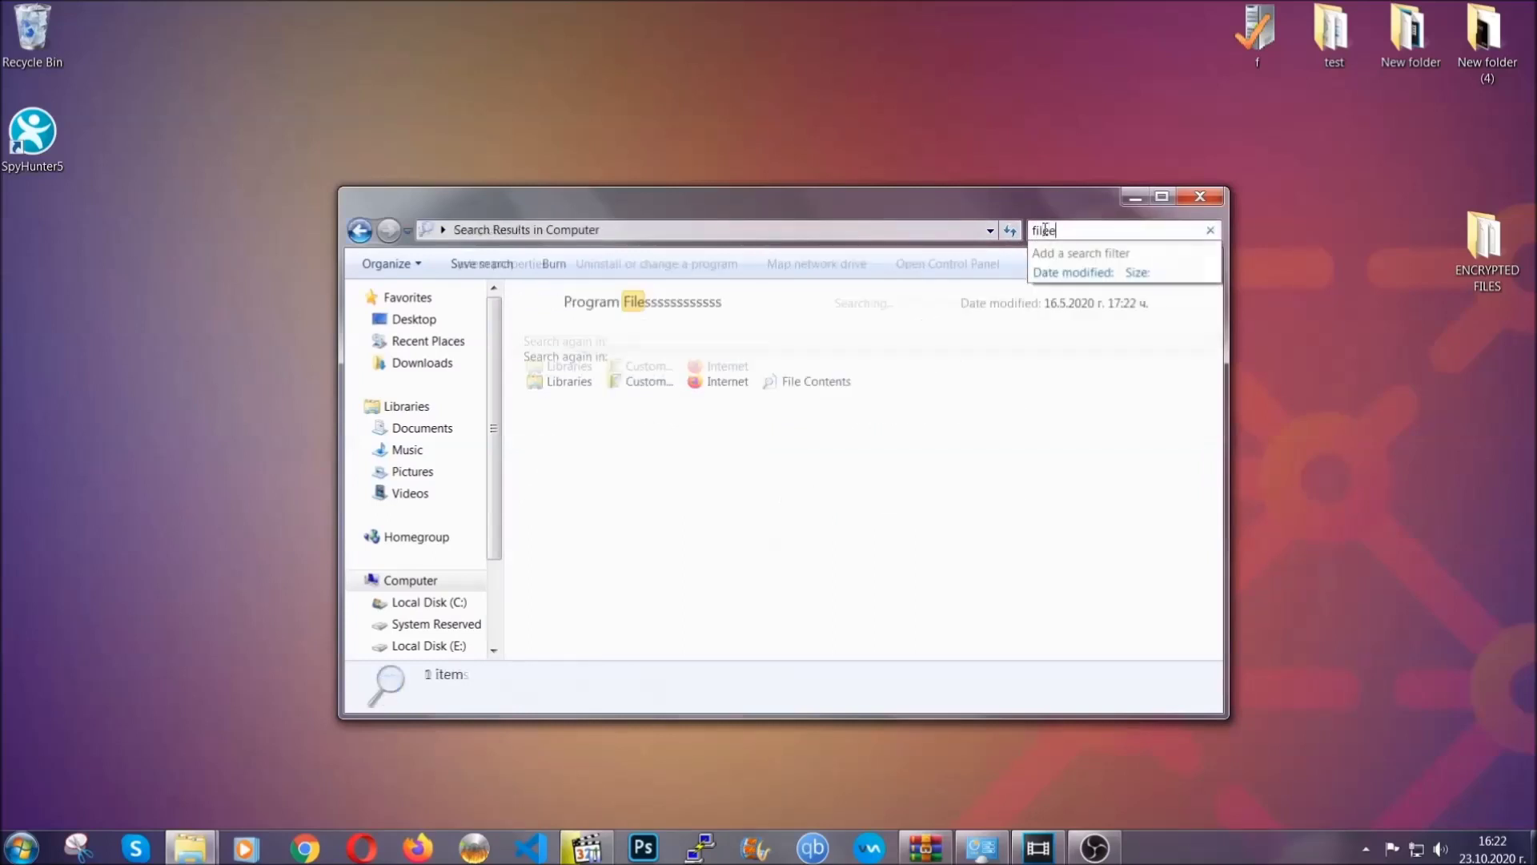
pyautogui.write('extension:exe ')
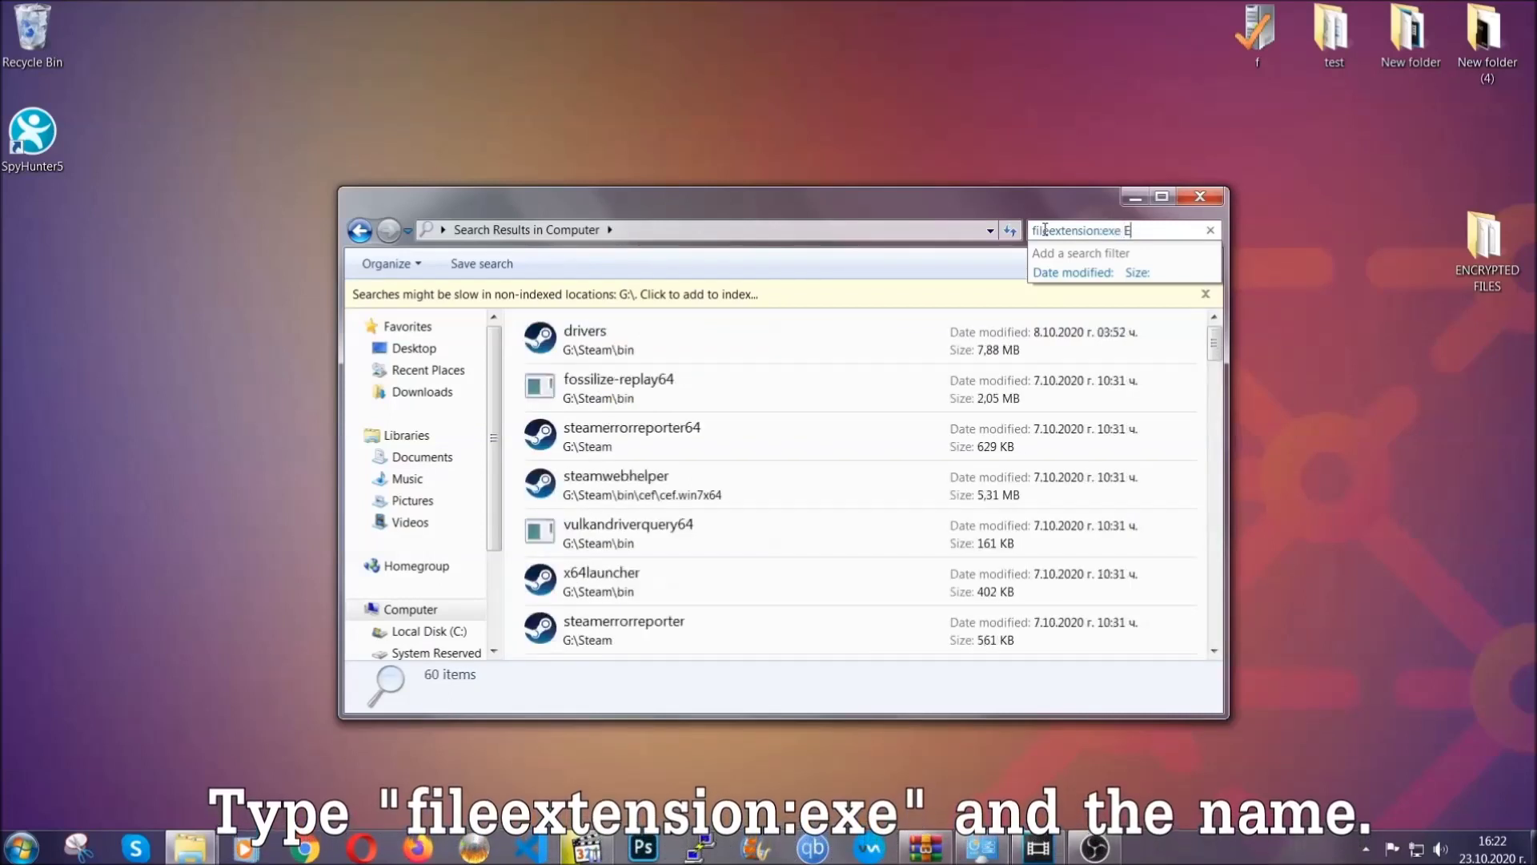
pyautogui.write('Example Virus Name')
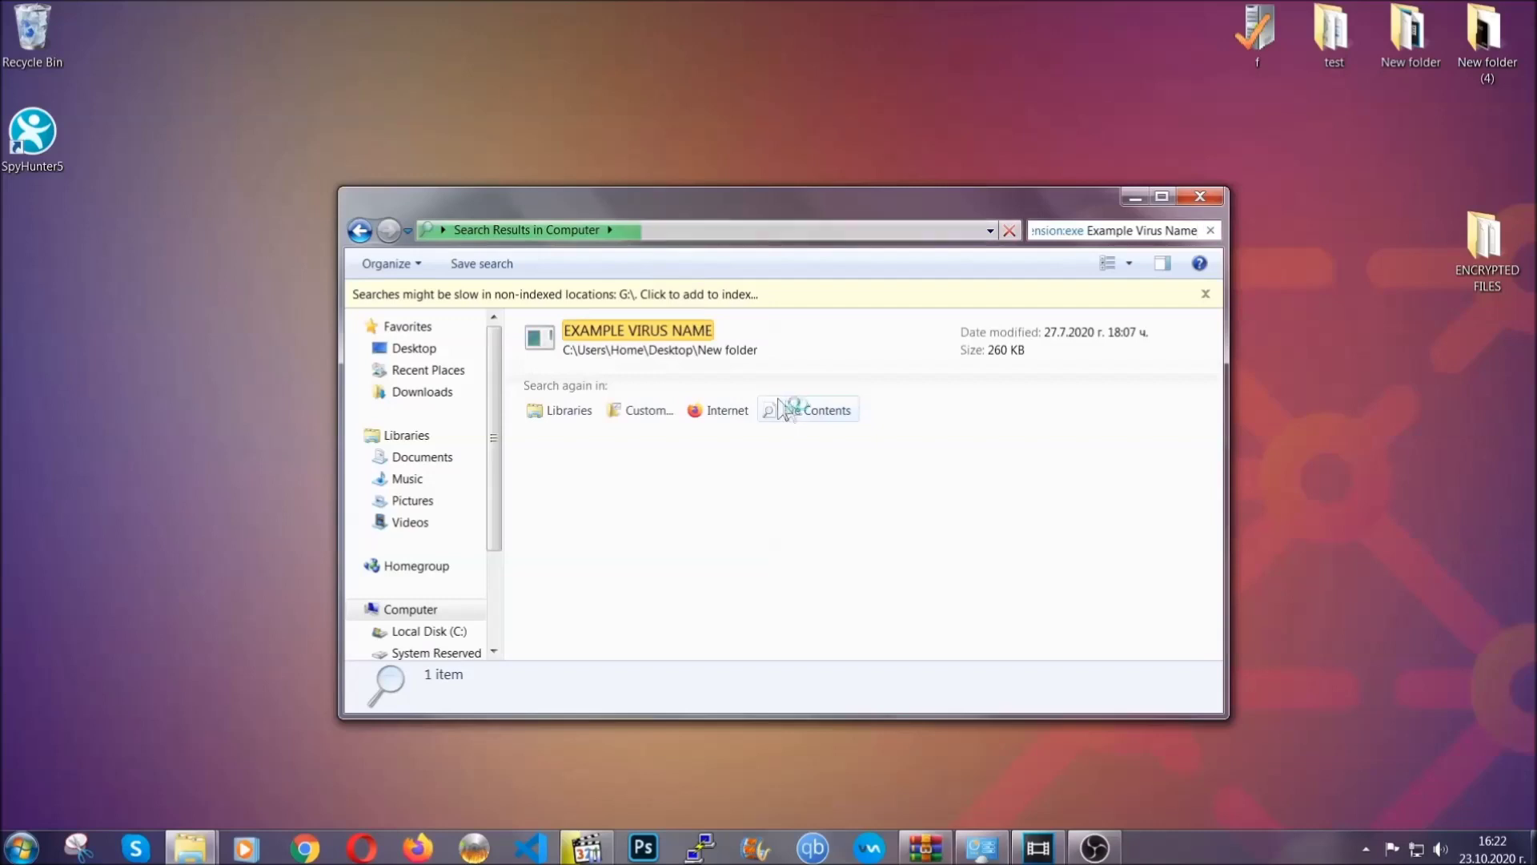
# Step: Delete the EXAMPLE VIRUS NAME file to the Recycle Bin and close the search window
pyautogui.click(675, 333)
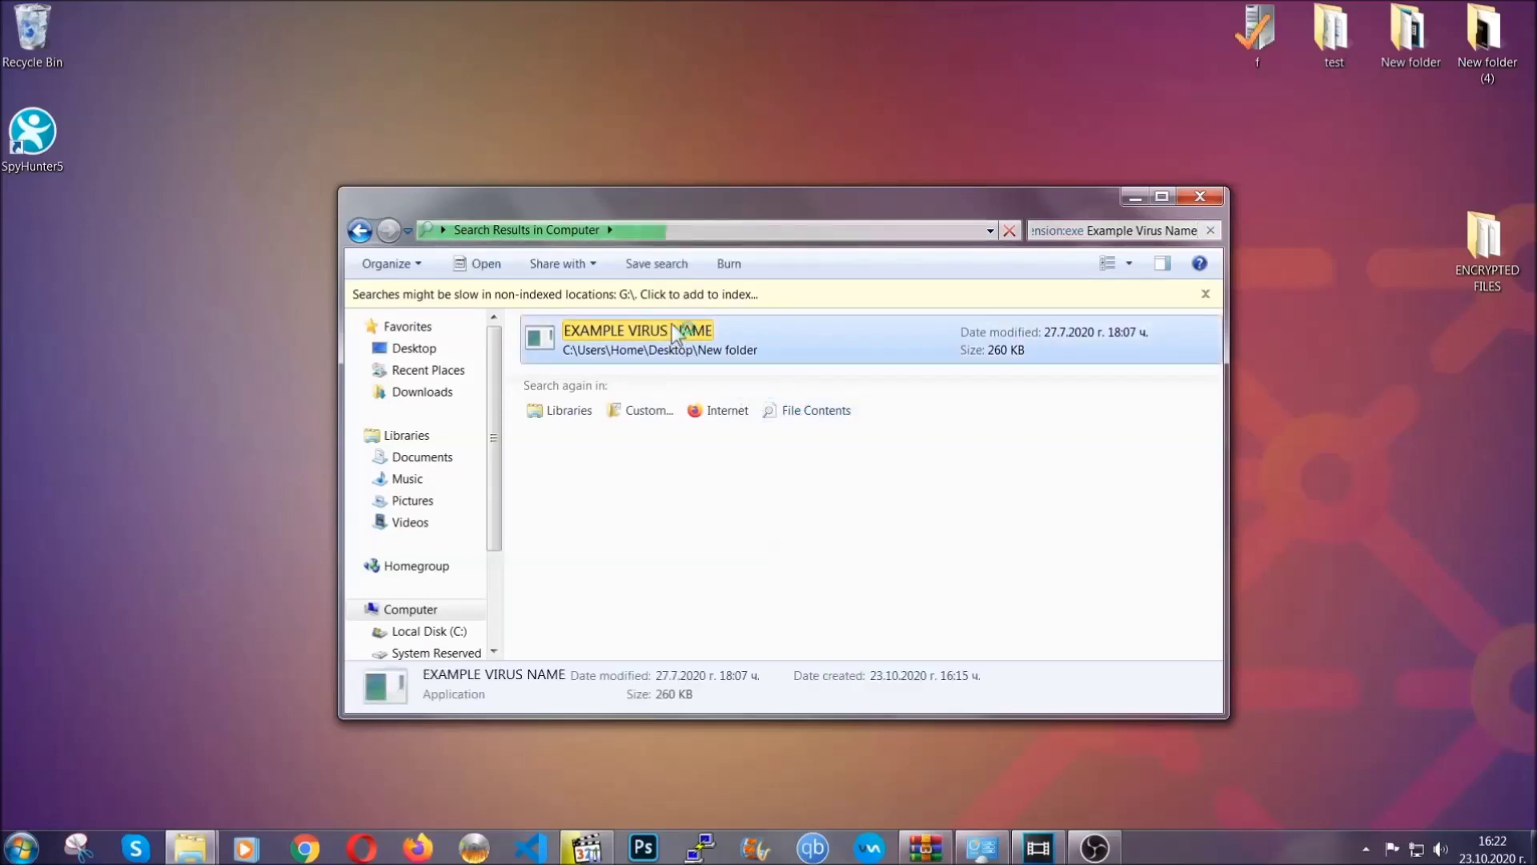
pyautogui.rightClick(673, 330)
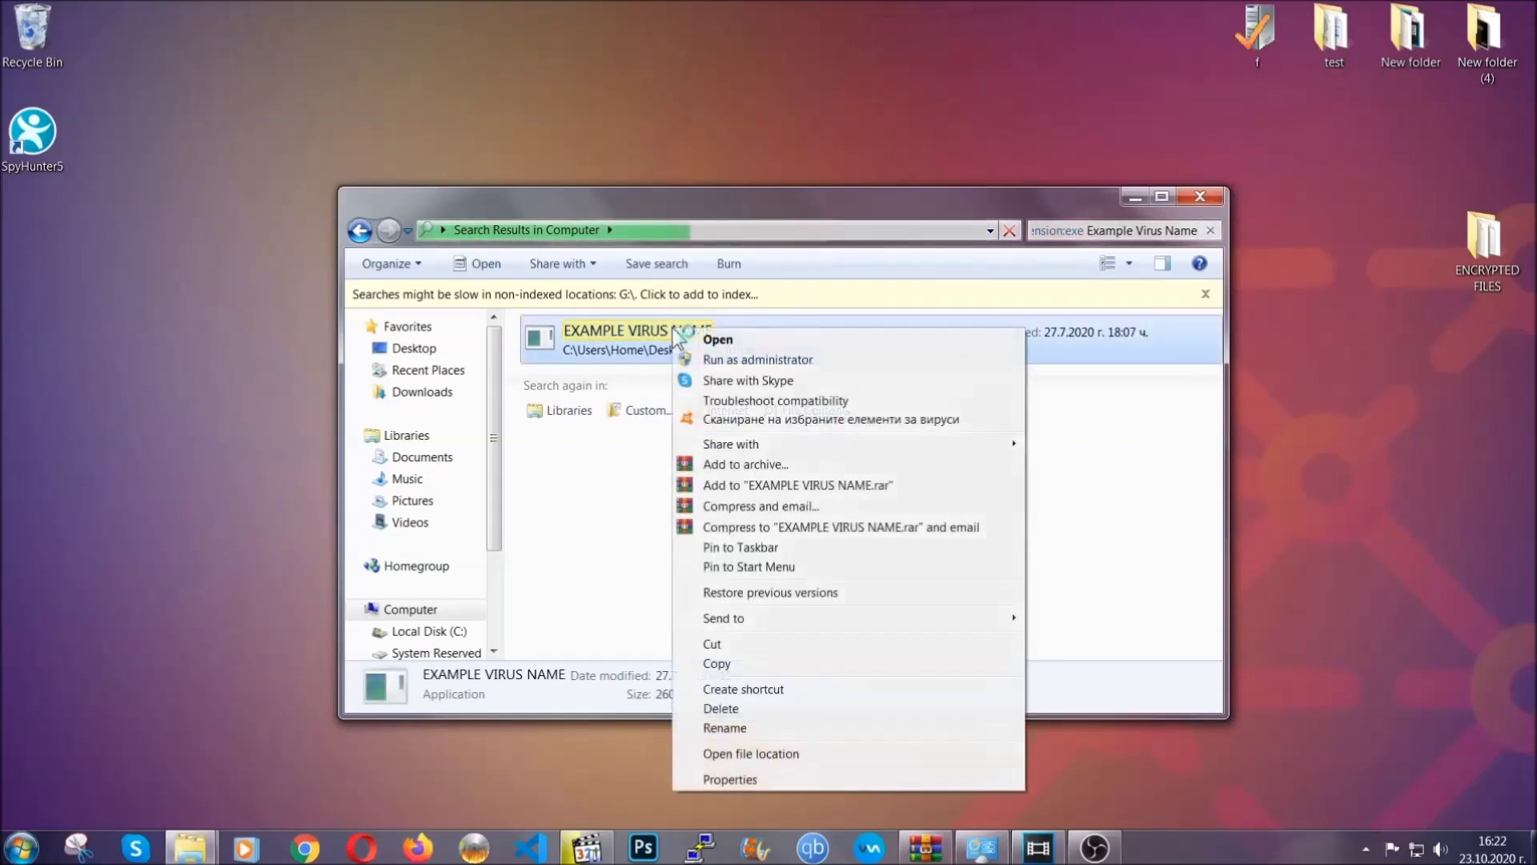
pyautogui.click(741, 708)
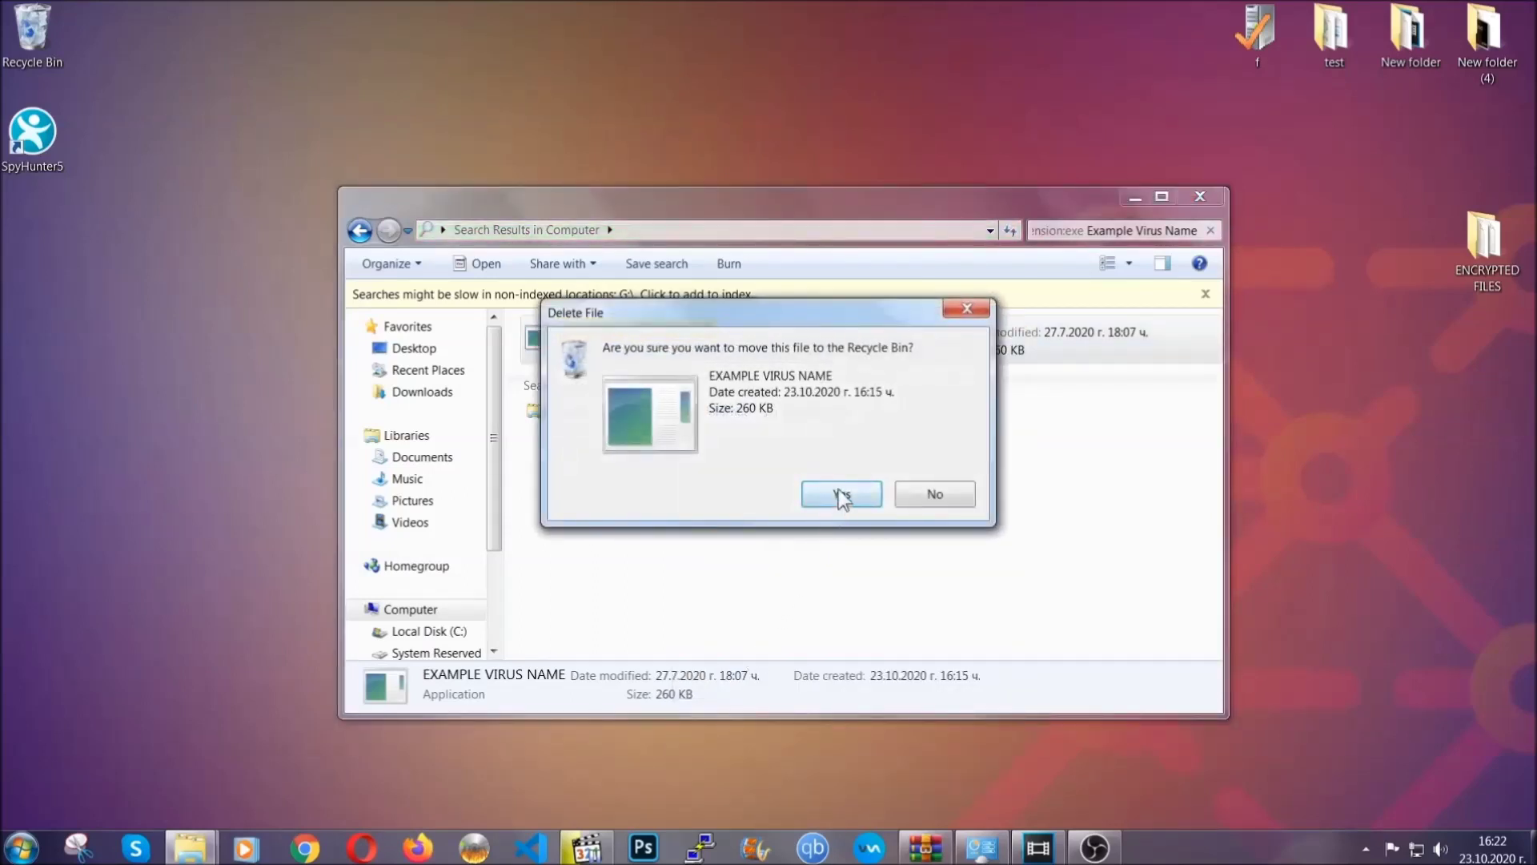
pyautogui.click(840, 495)
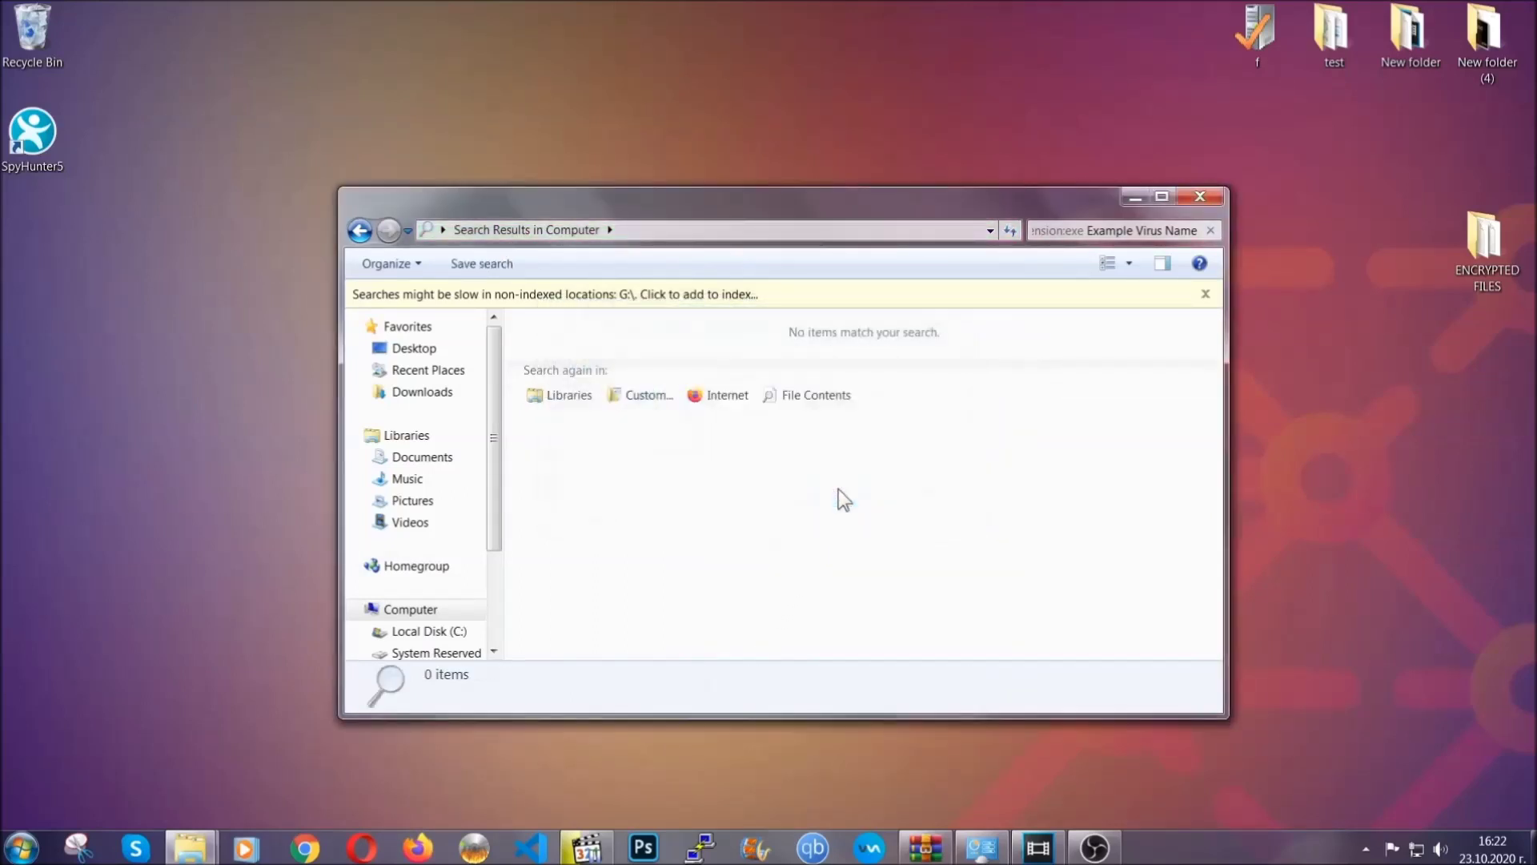
pyautogui.click(1201, 195)
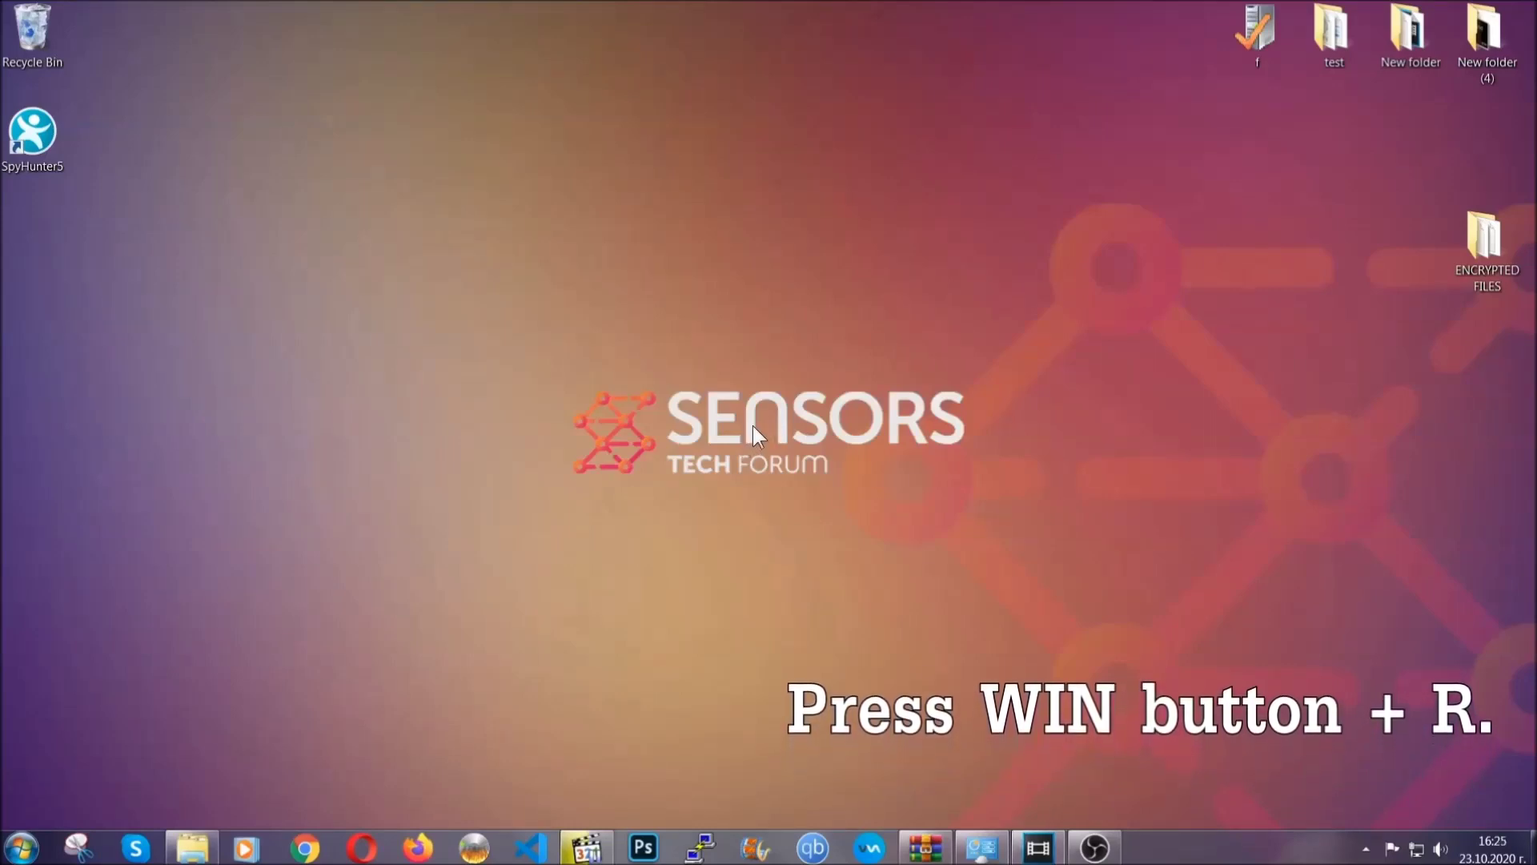
# Step: Launch Registry Editor by running REGEDIT in place of cmd from the Run box
pyautogui.press('super+r')
pyautogui.click(165, 722)
pyautogui.moveTo(145, 728); pyautogui.dragTo(19, 723)
pyautogui.write('REGEDIT')
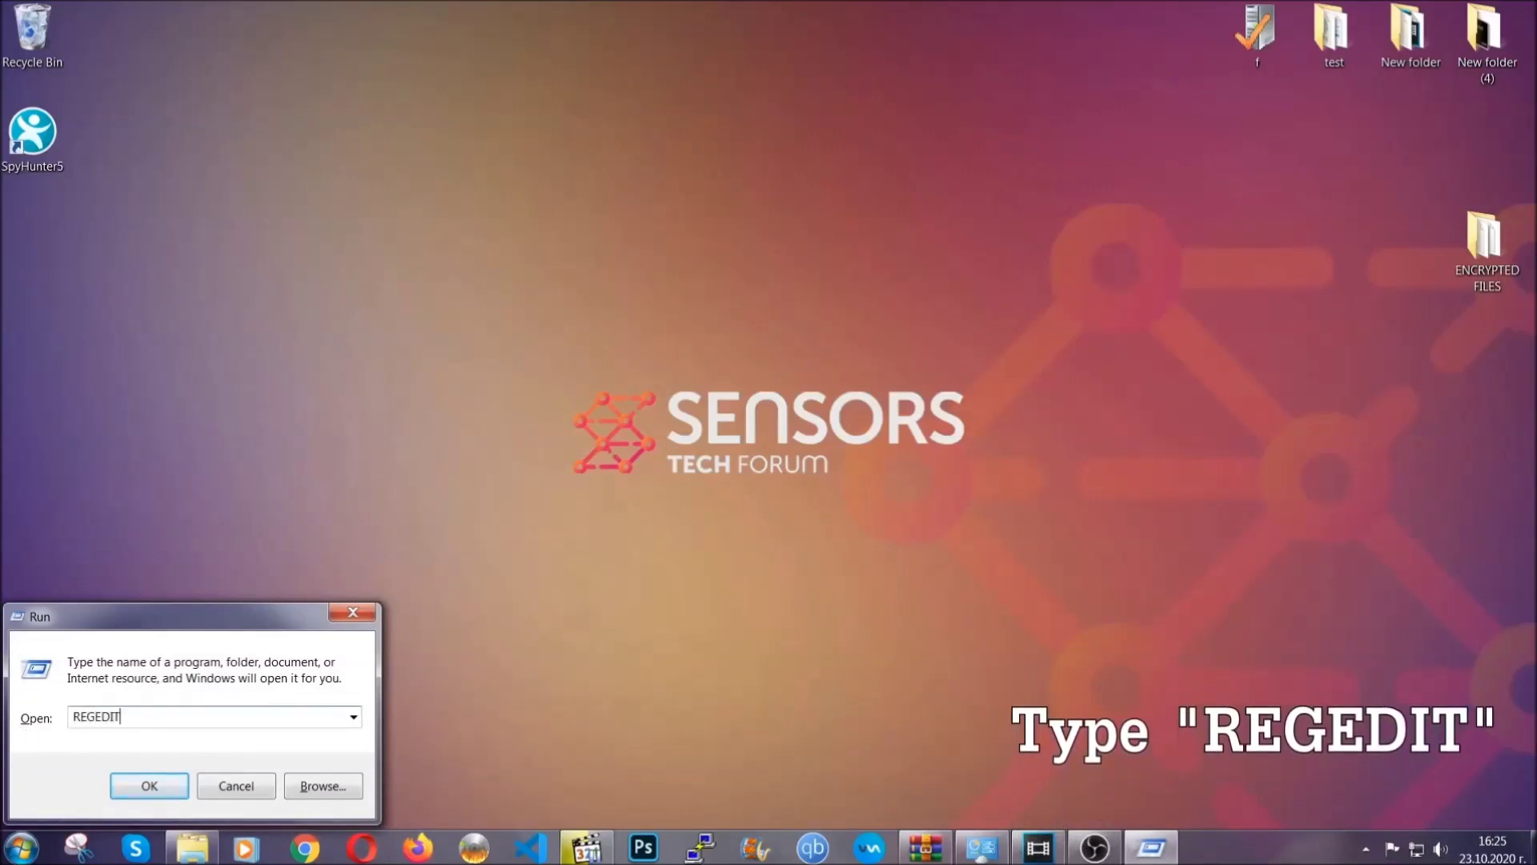
pyautogui.click(132, 782)
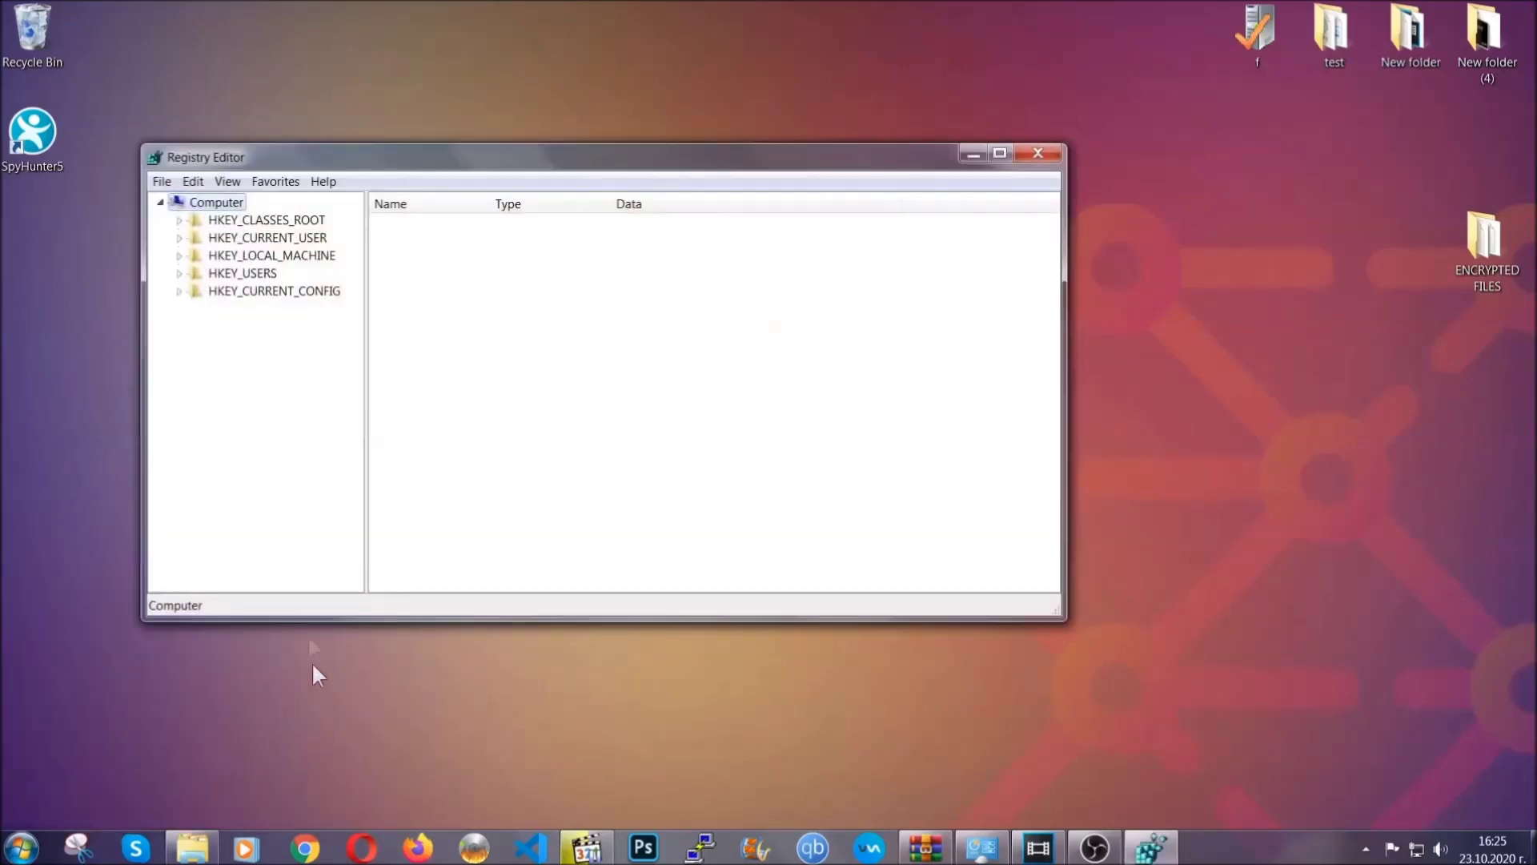
# Step: Export the full registry to the Desktop as BACKUP.reg
pyautogui.click(163, 182)
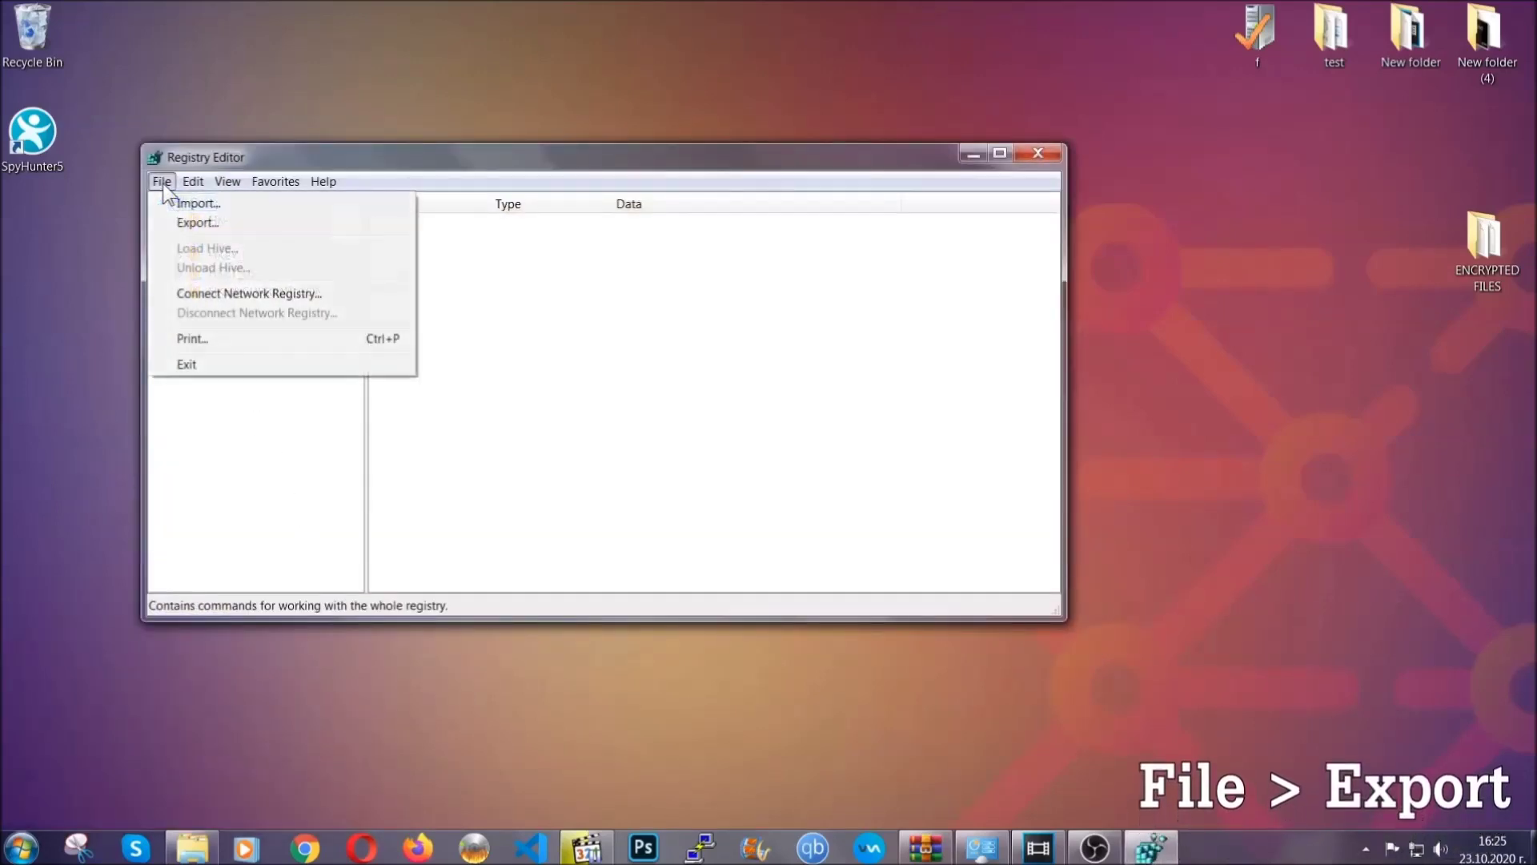
pyautogui.click(199, 221)
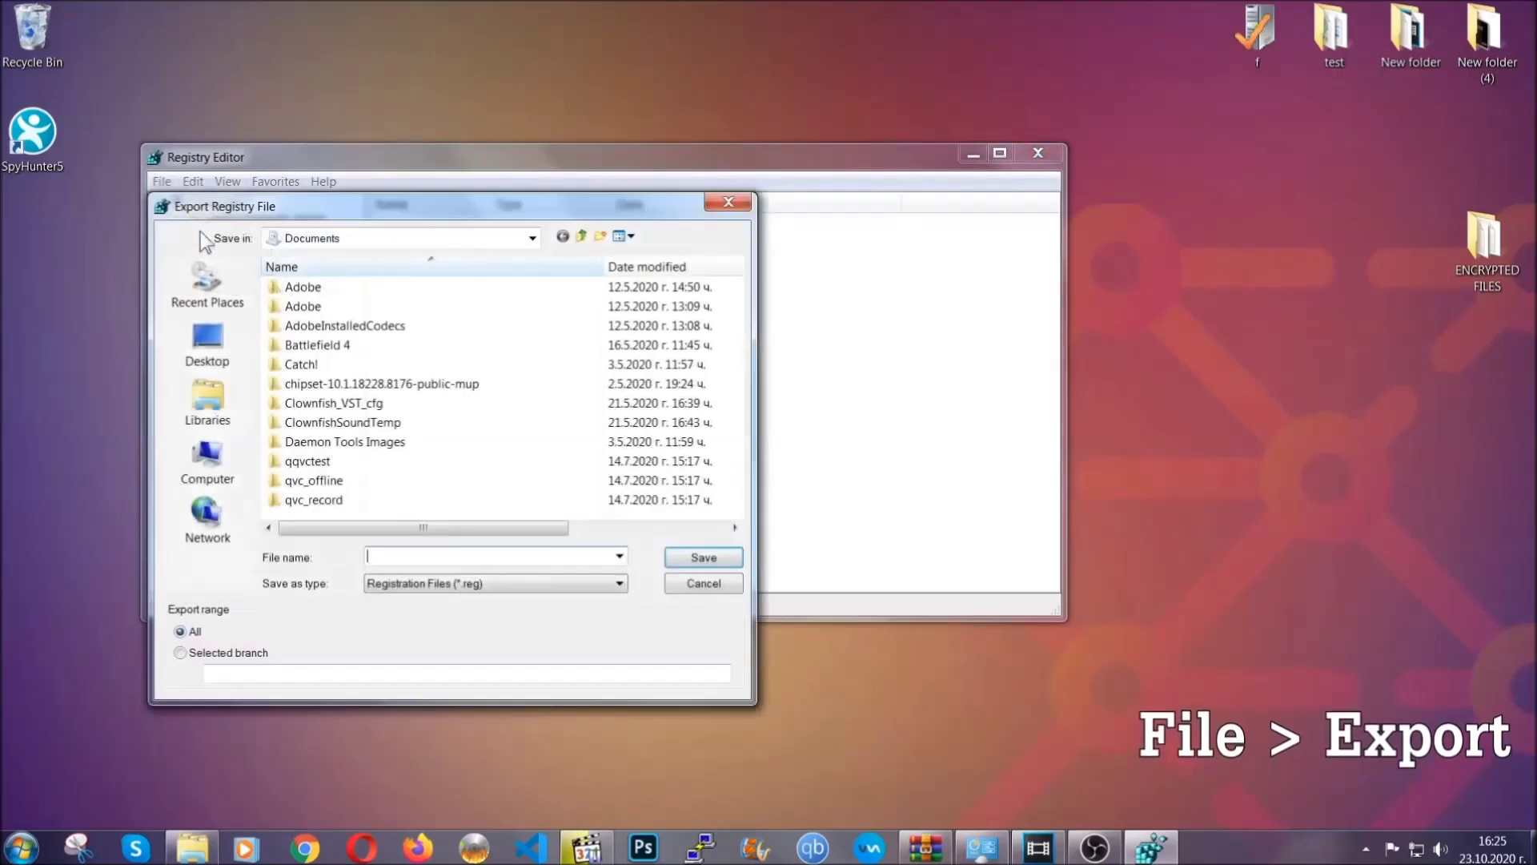
pyautogui.click(199, 338)
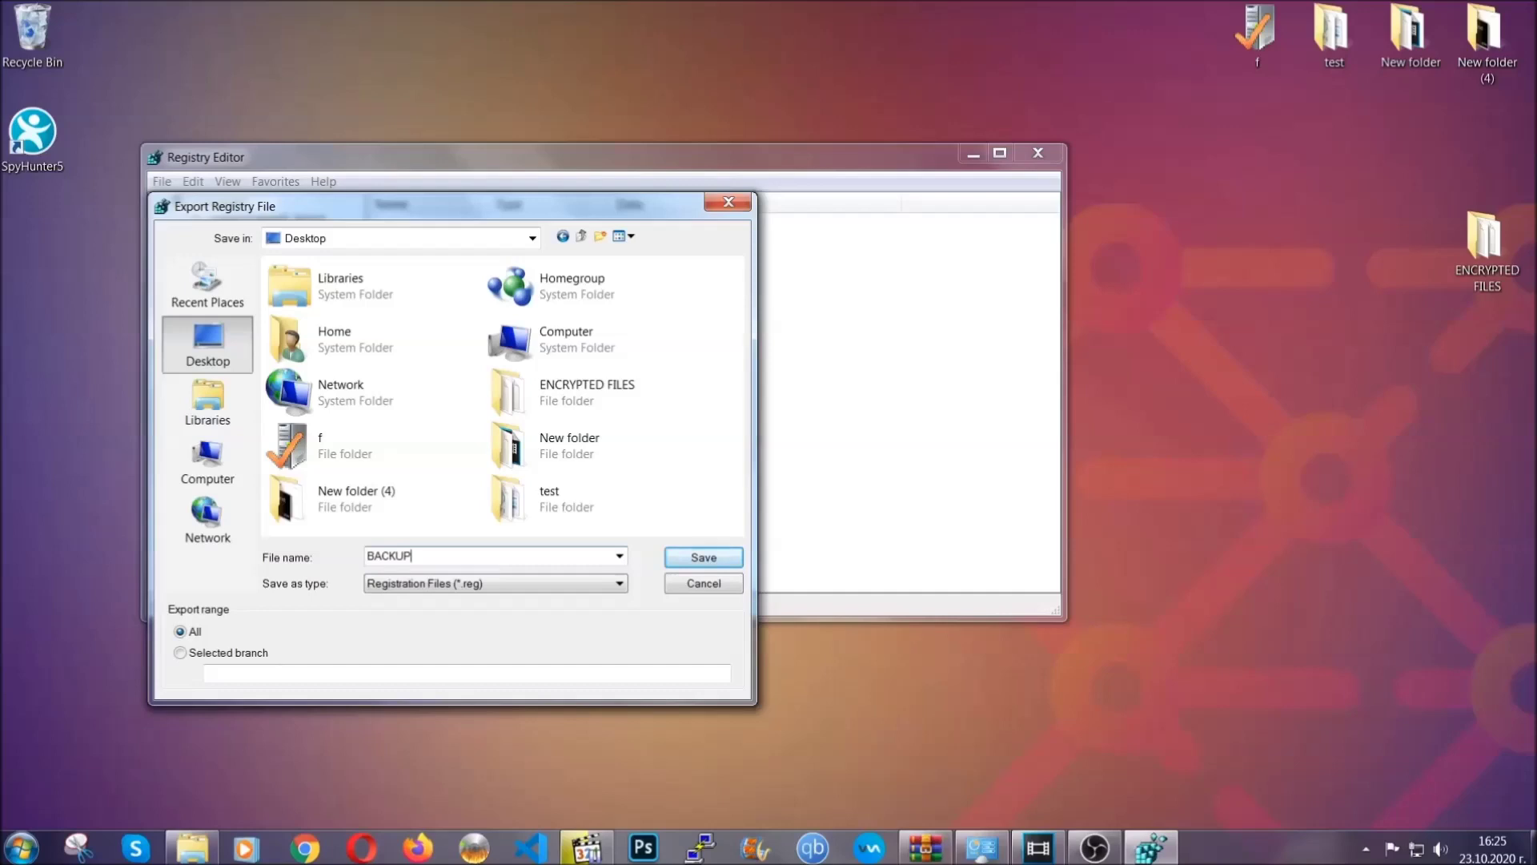
pyautogui.click(693, 559)
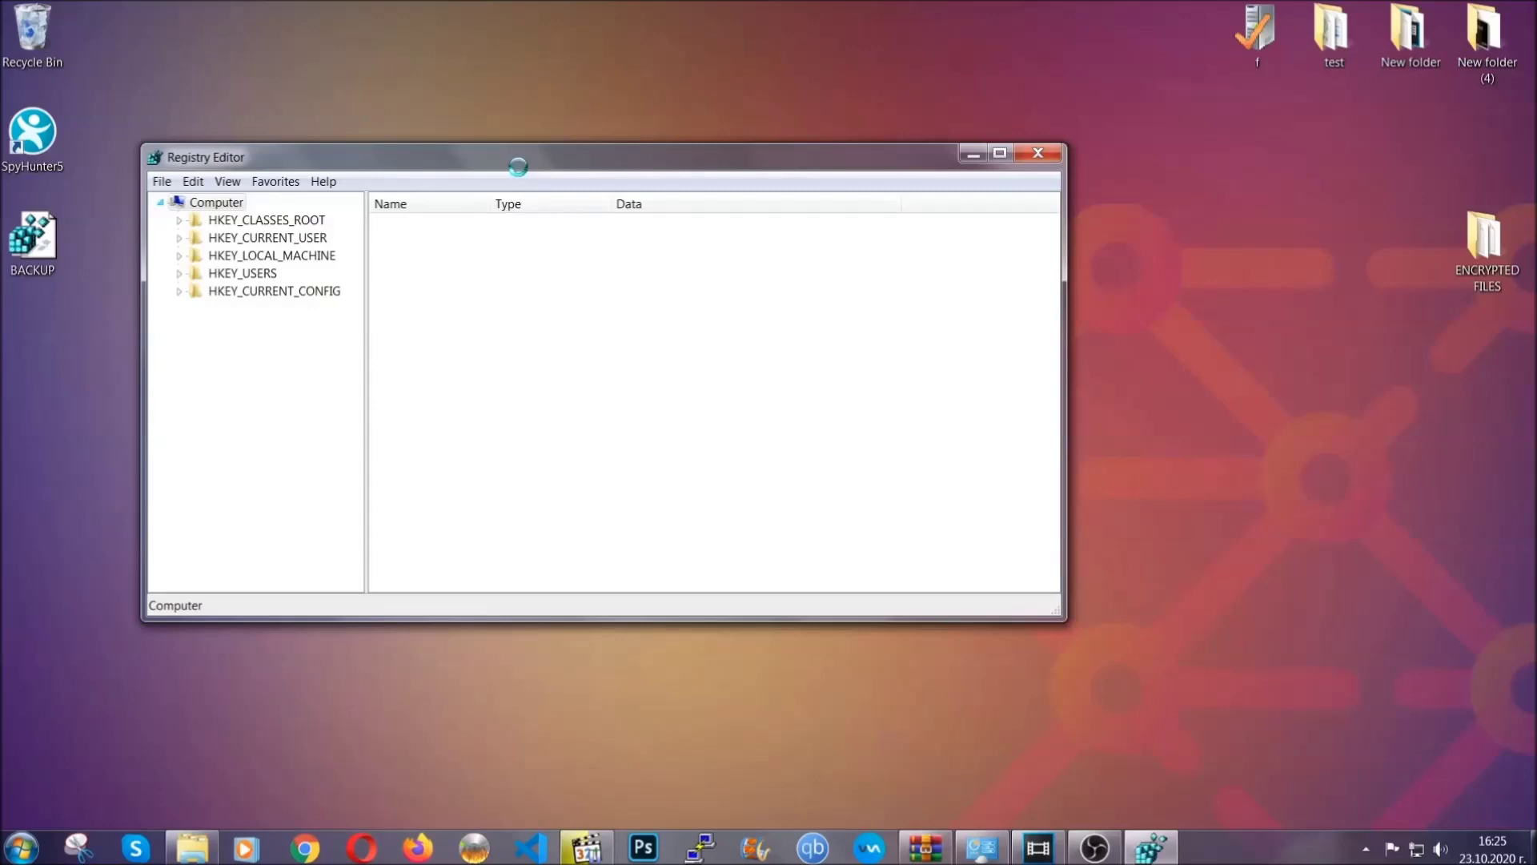
pyautogui.moveTo(518, 169); pyautogui.dragTo(671, 217)
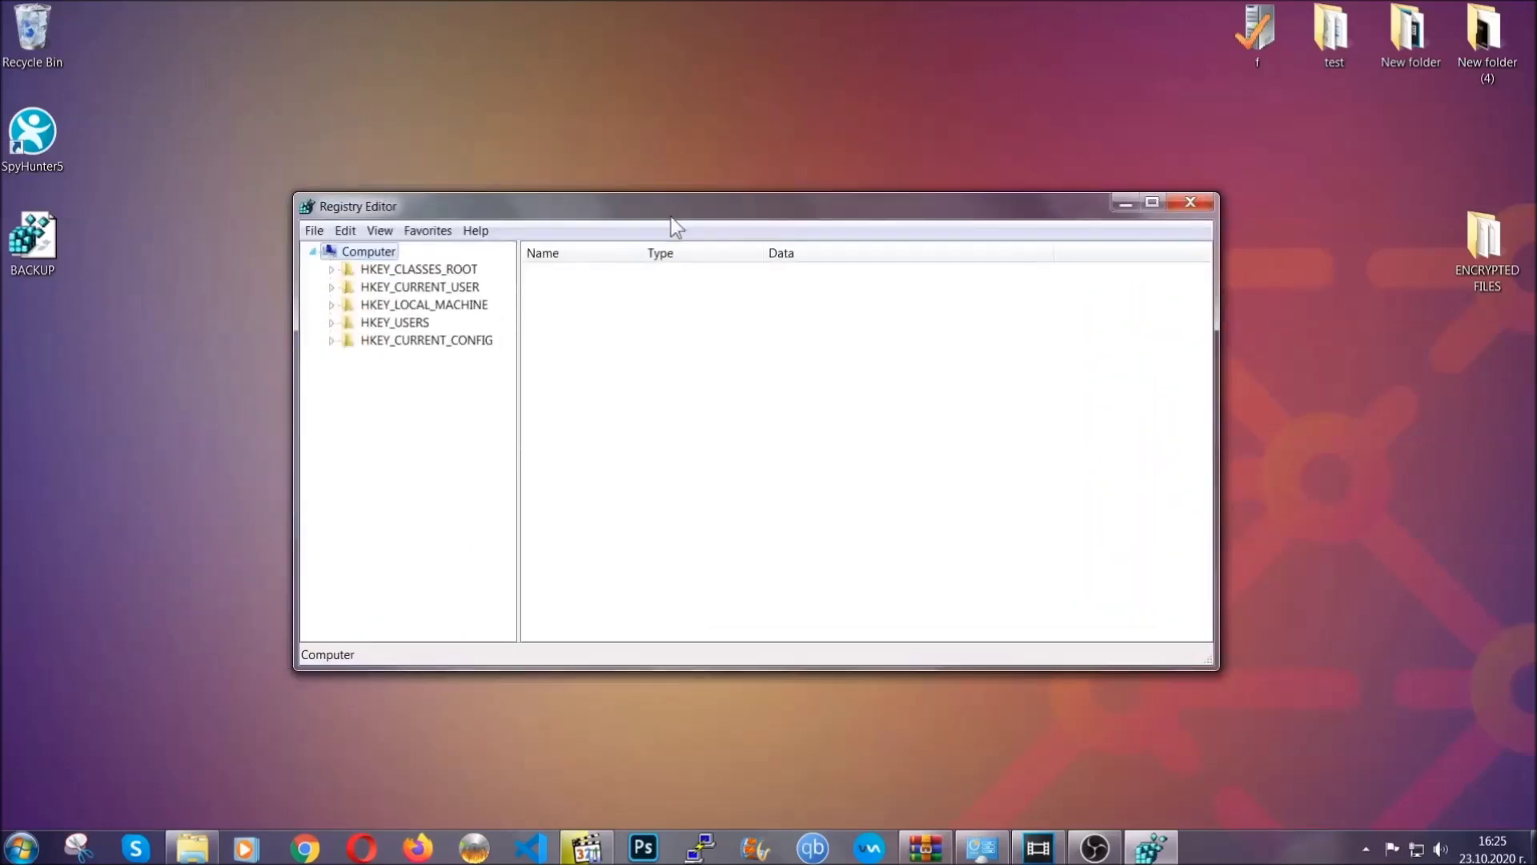
# Step: Open the Find dialog and enter RunOnce as the registry key to search for
pyautogui.click(313, 230)
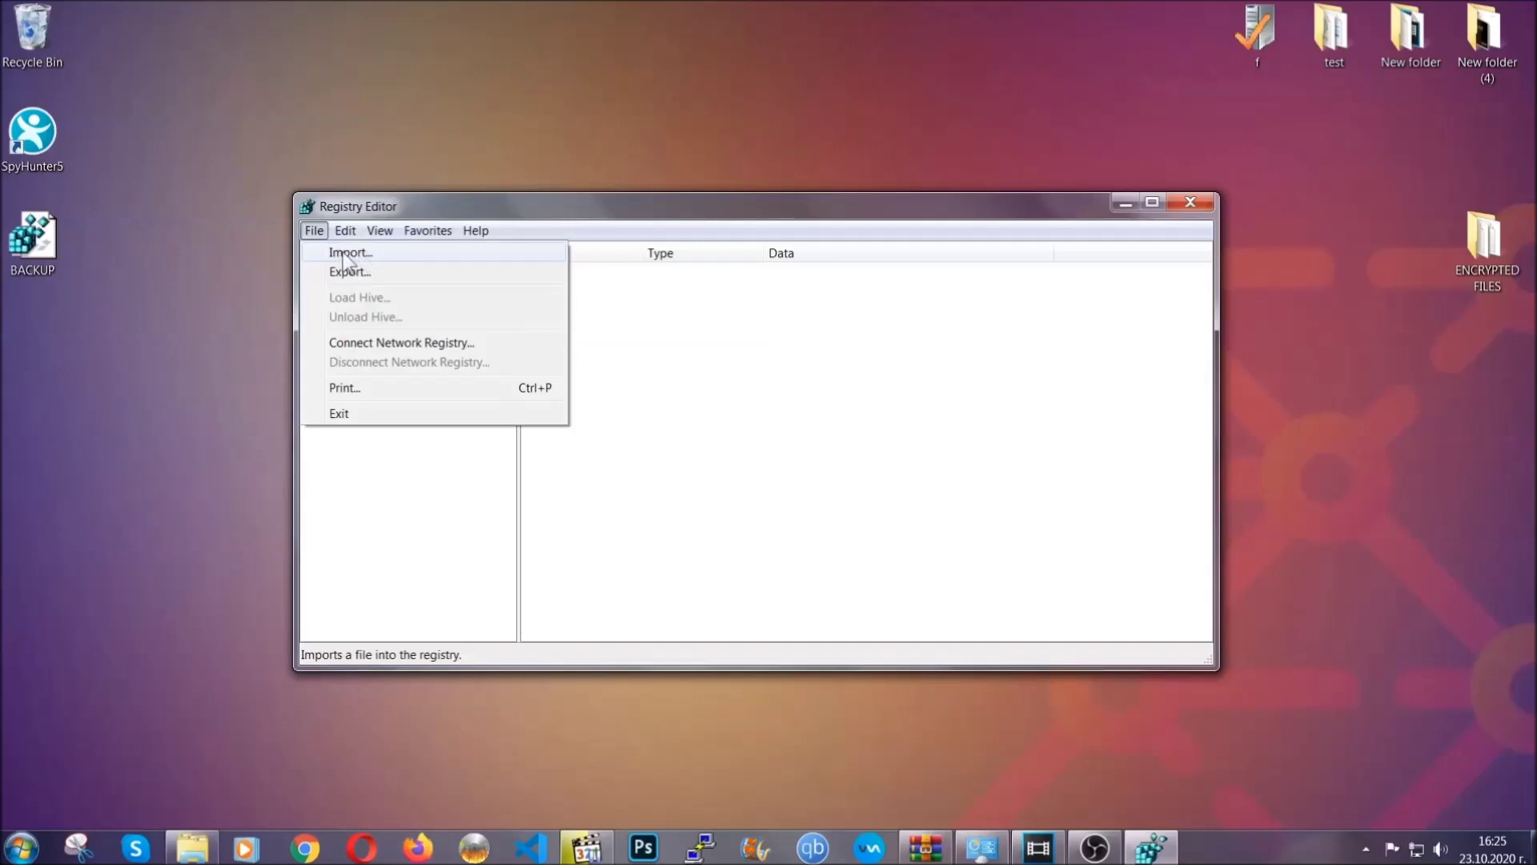
pyautogui.click(315, 231)
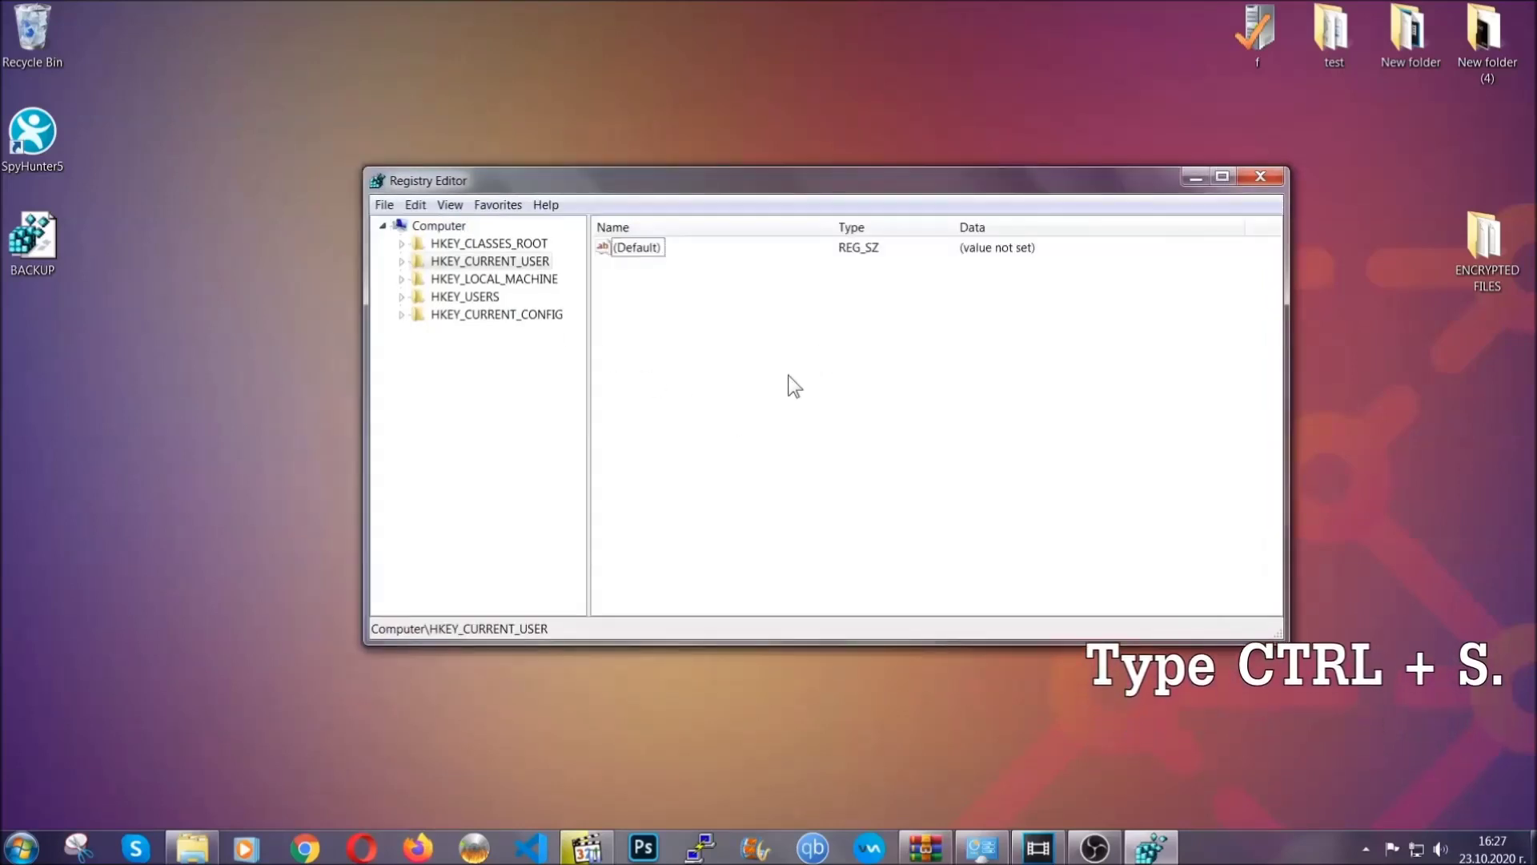
pyautogui.hotkey('ctrl', 'f')
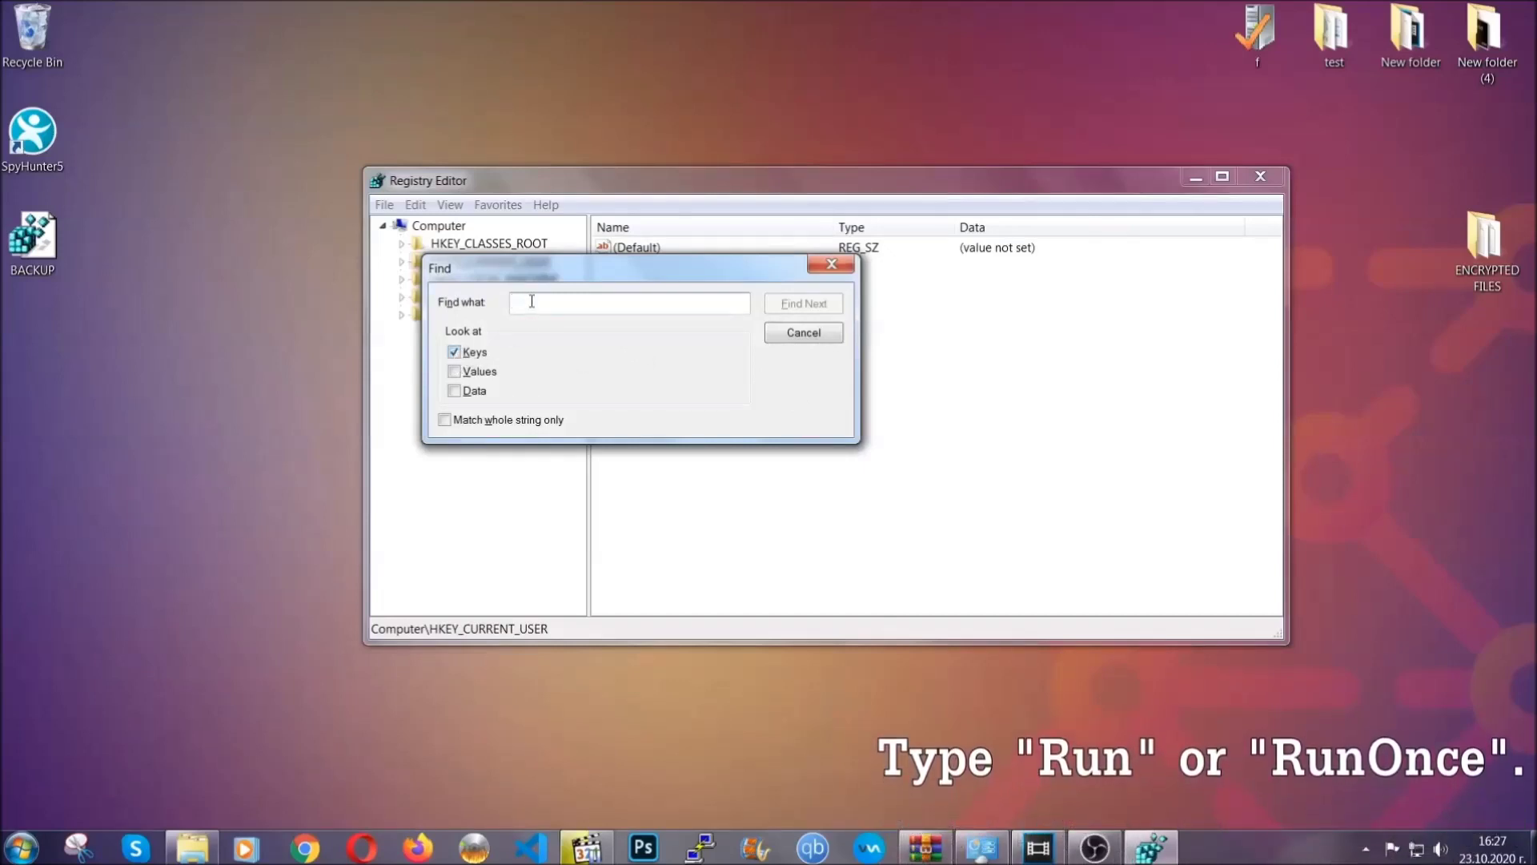
pyautogui.write('RunO')
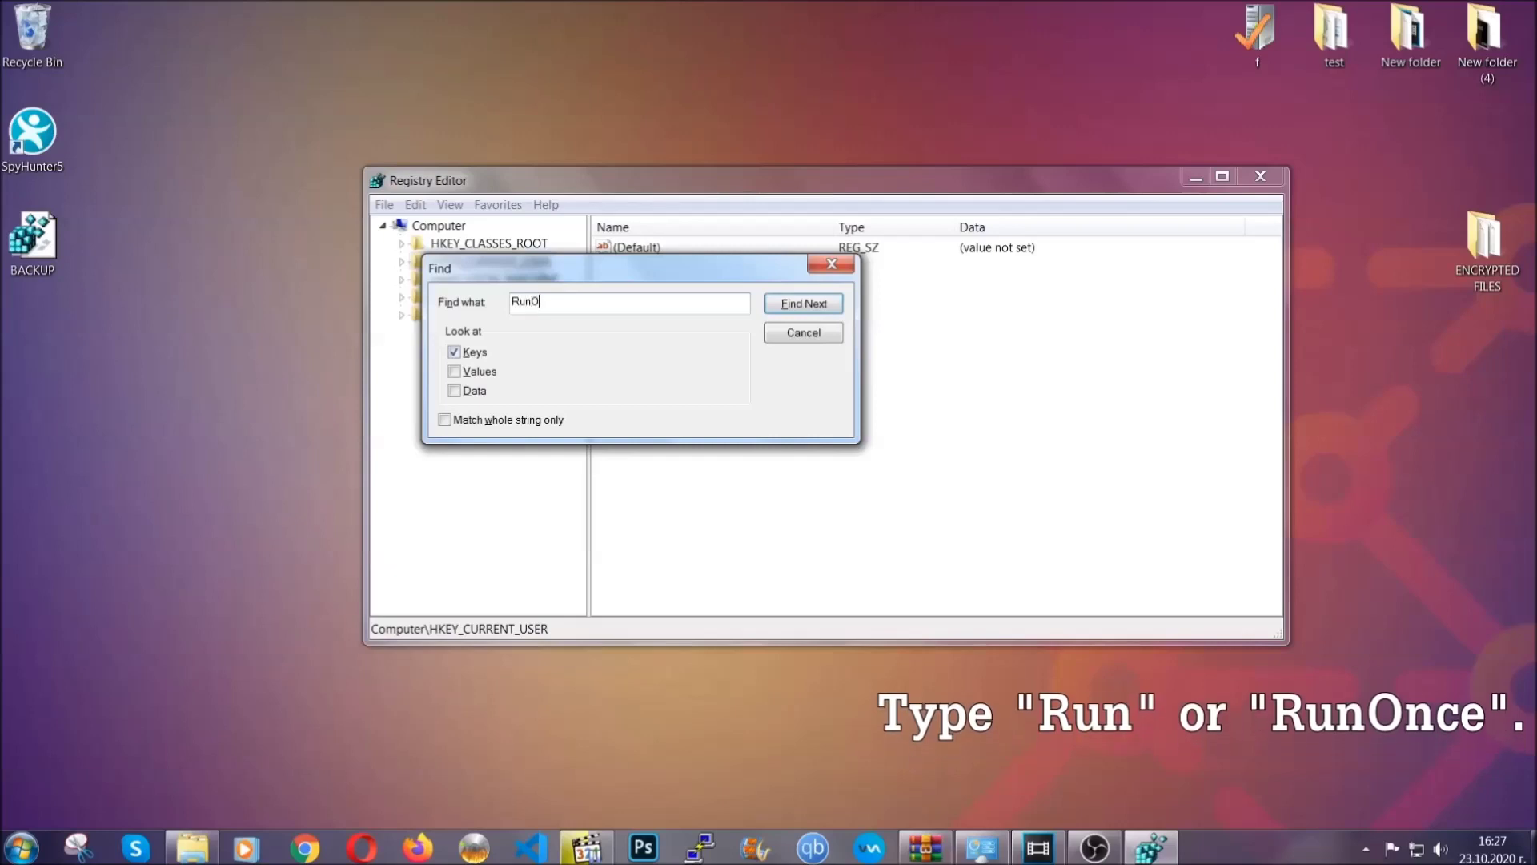
pyautogui.write('nce')
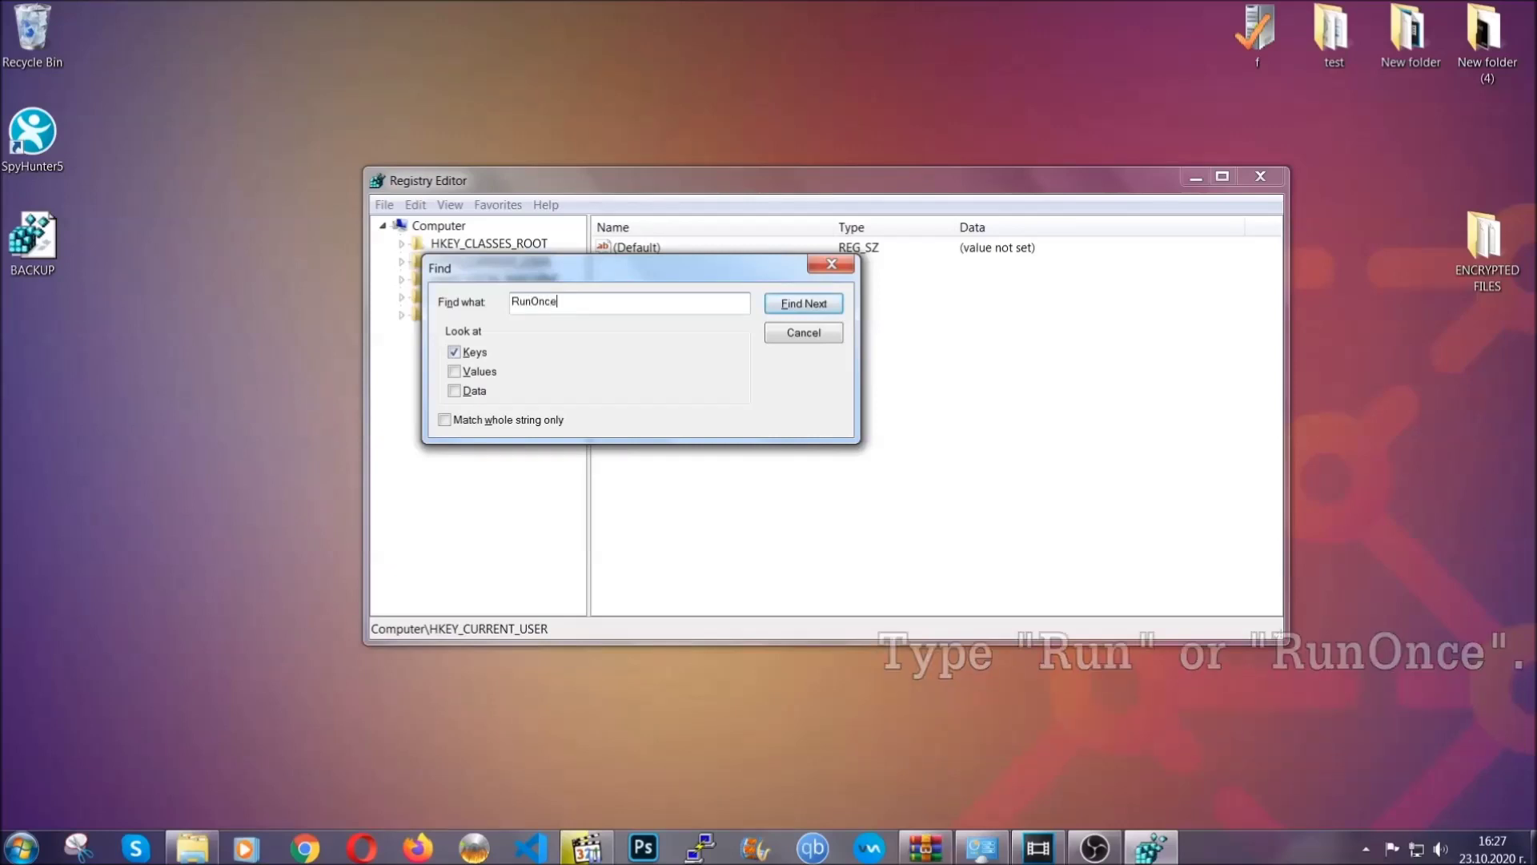
# Step: Delete the THE VIRUS value from the Run key and confirm the deletion
pyautogui.click(821, 309)
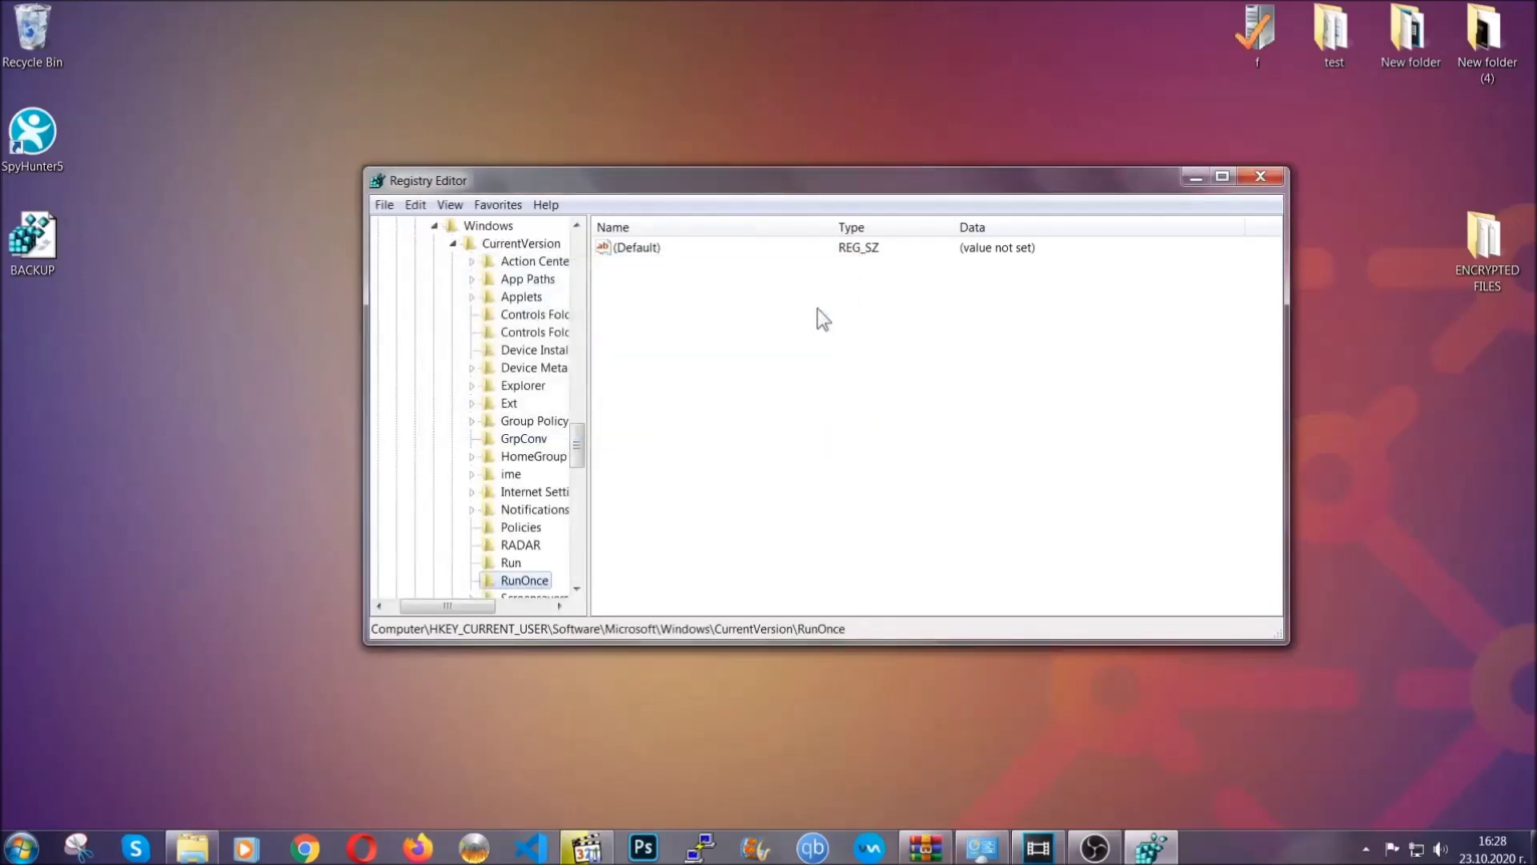
pyautogui.scroll(-3, 578, 449)
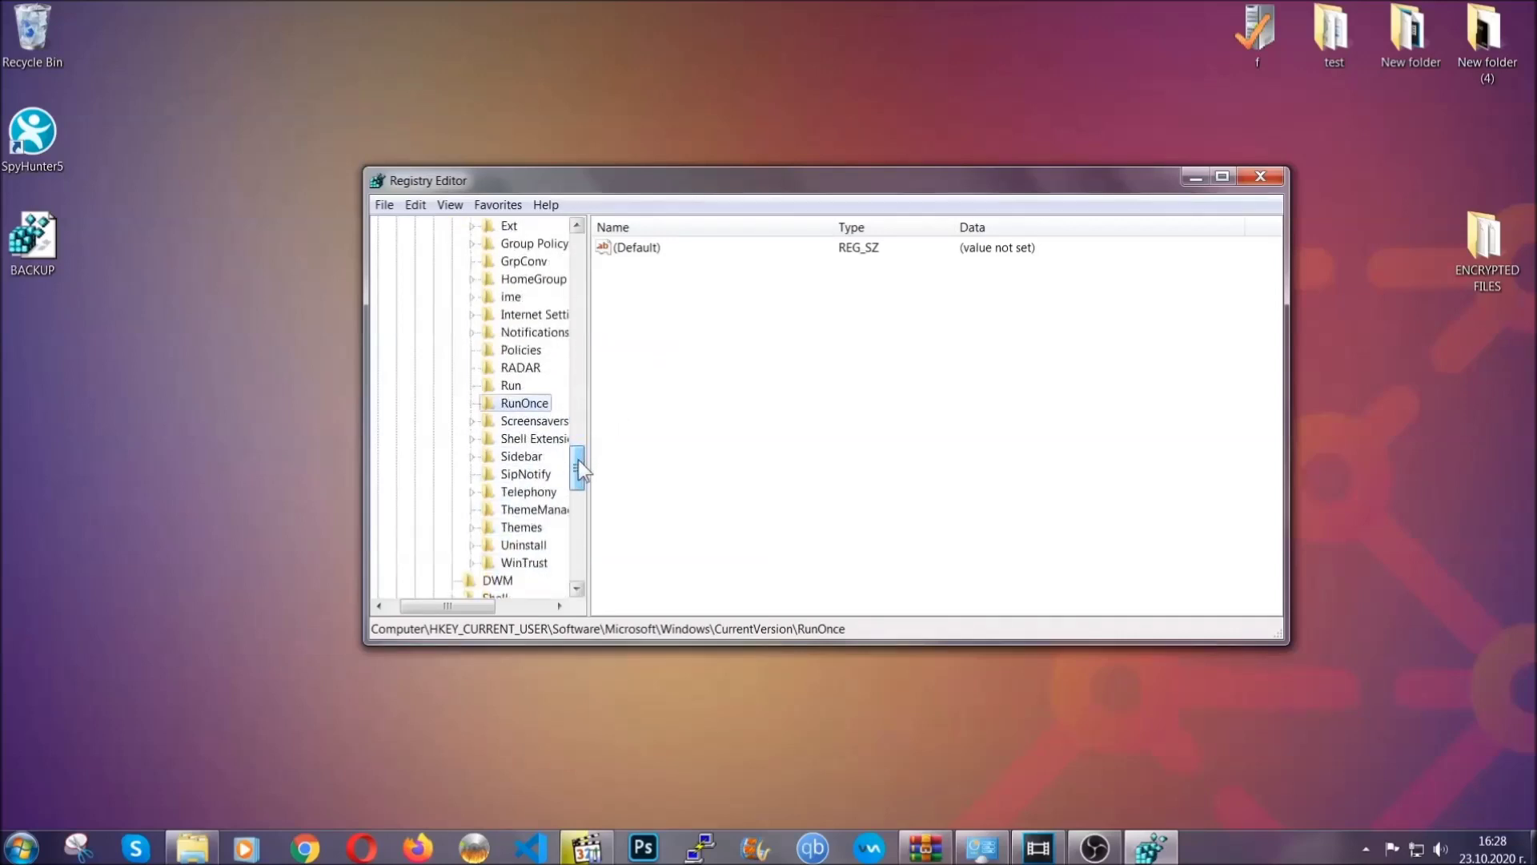
pyautogui.click(510, 385)
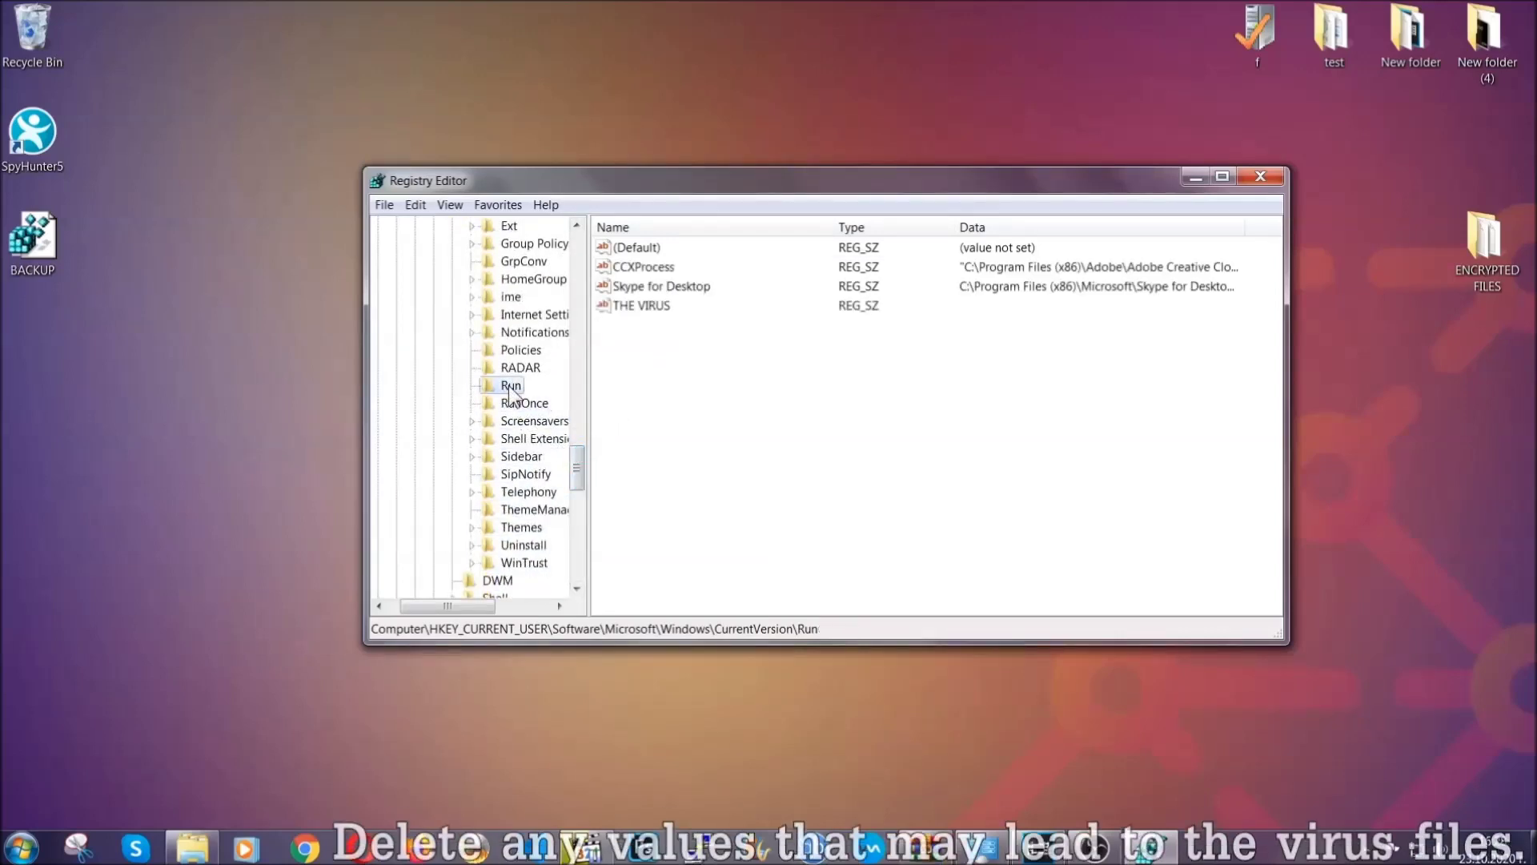
pyautogui.click(630, 309)
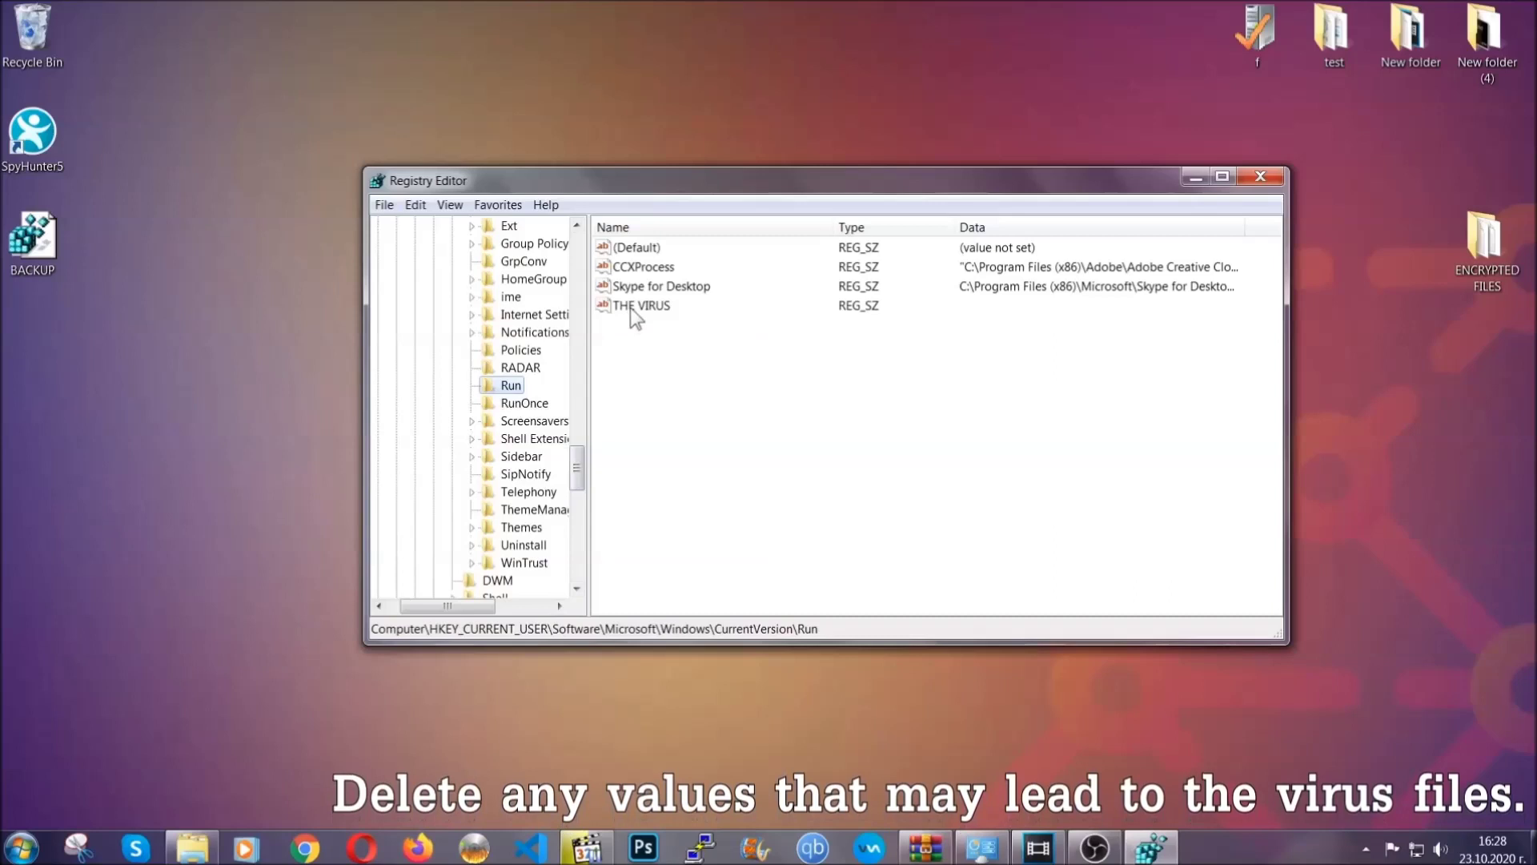
pyautogui.rightClick(631, 309)
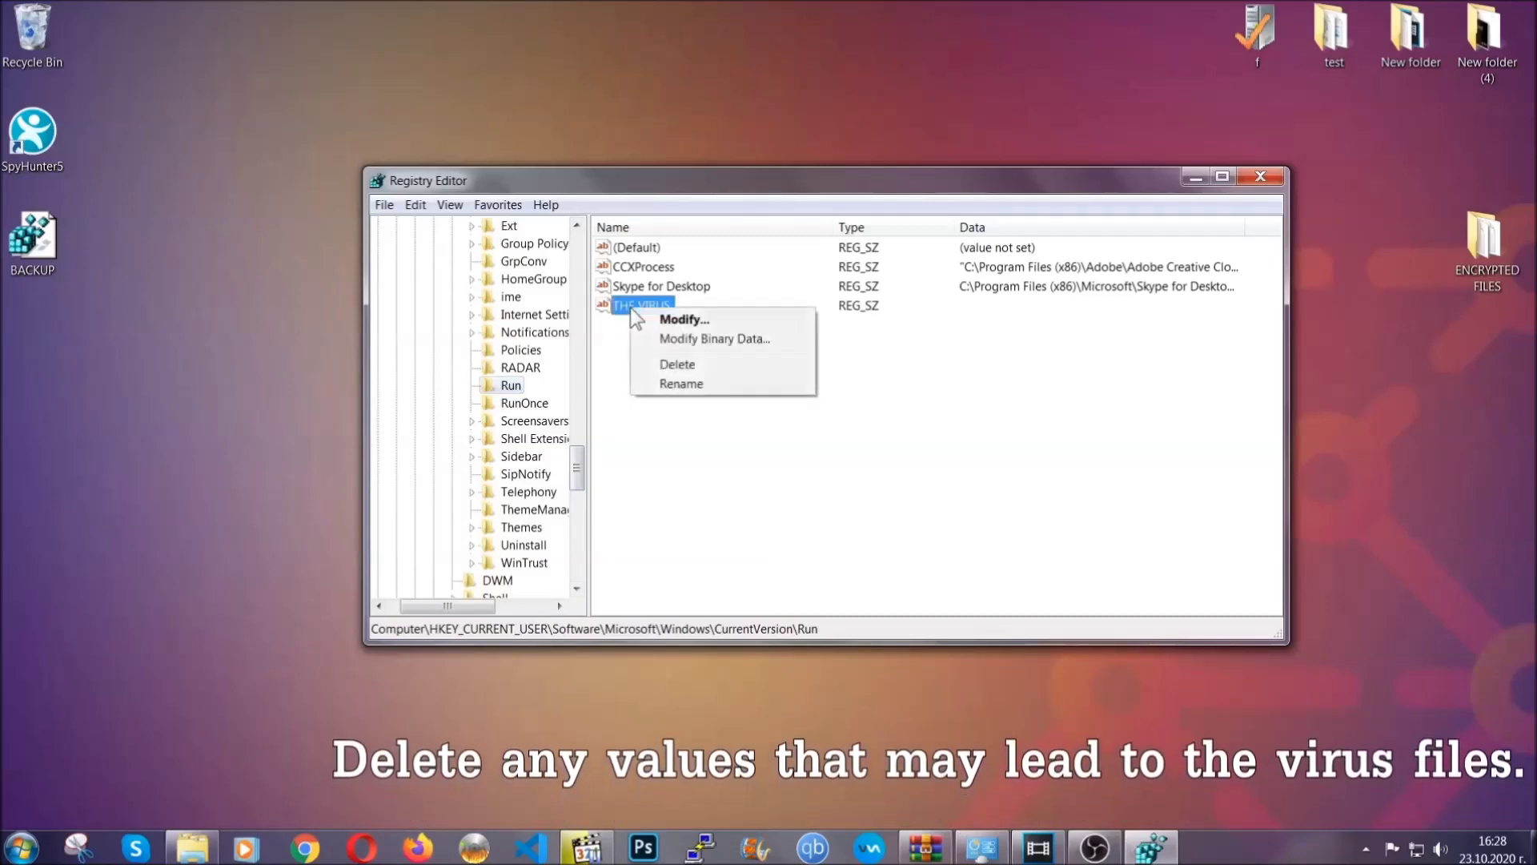
pyautogui.click(667, 365)
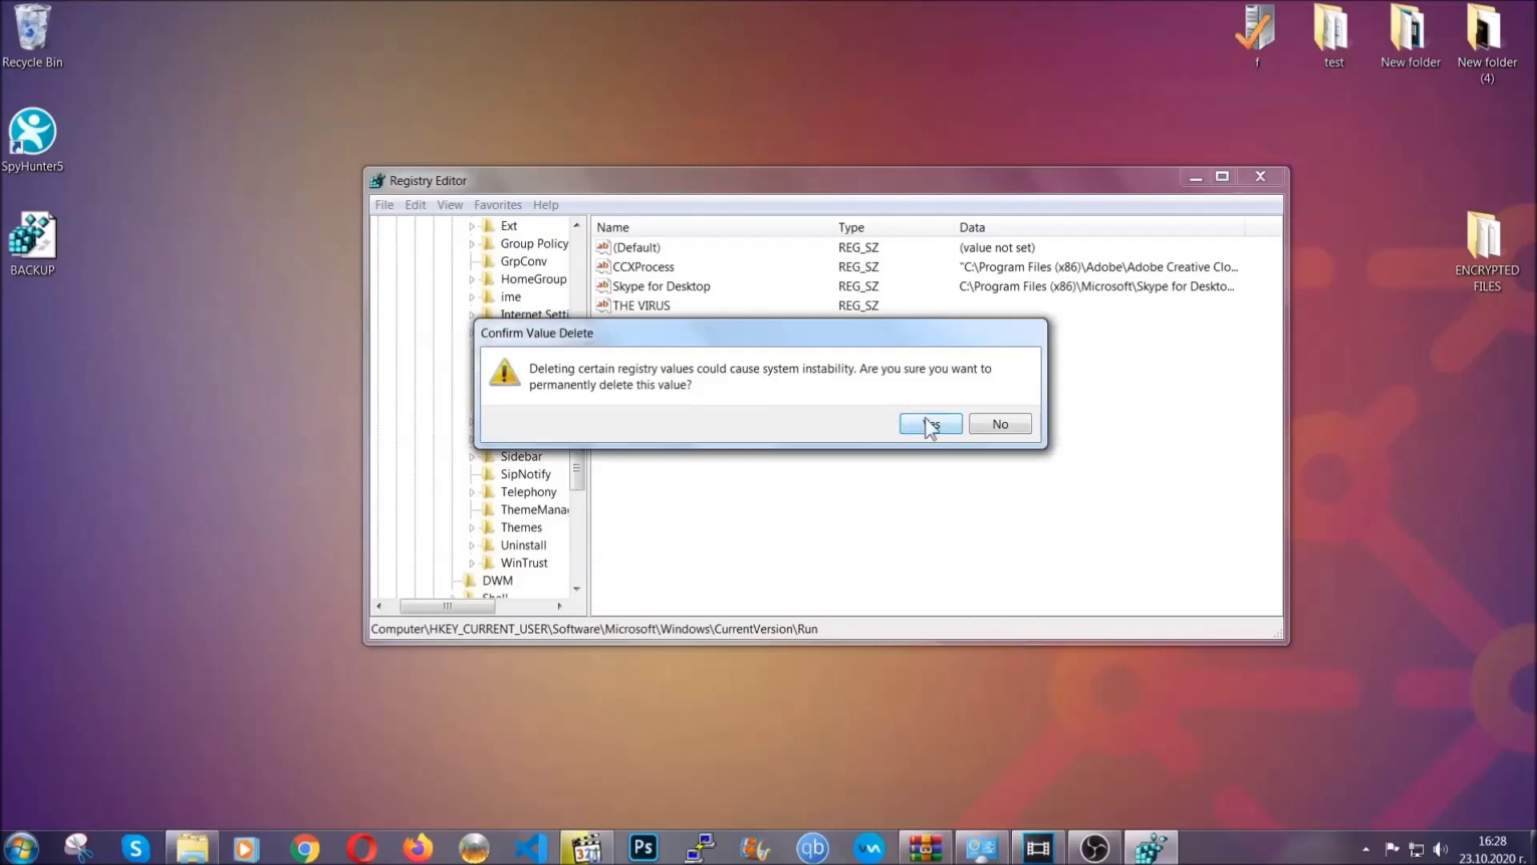
pyautogui.click(931, 424)
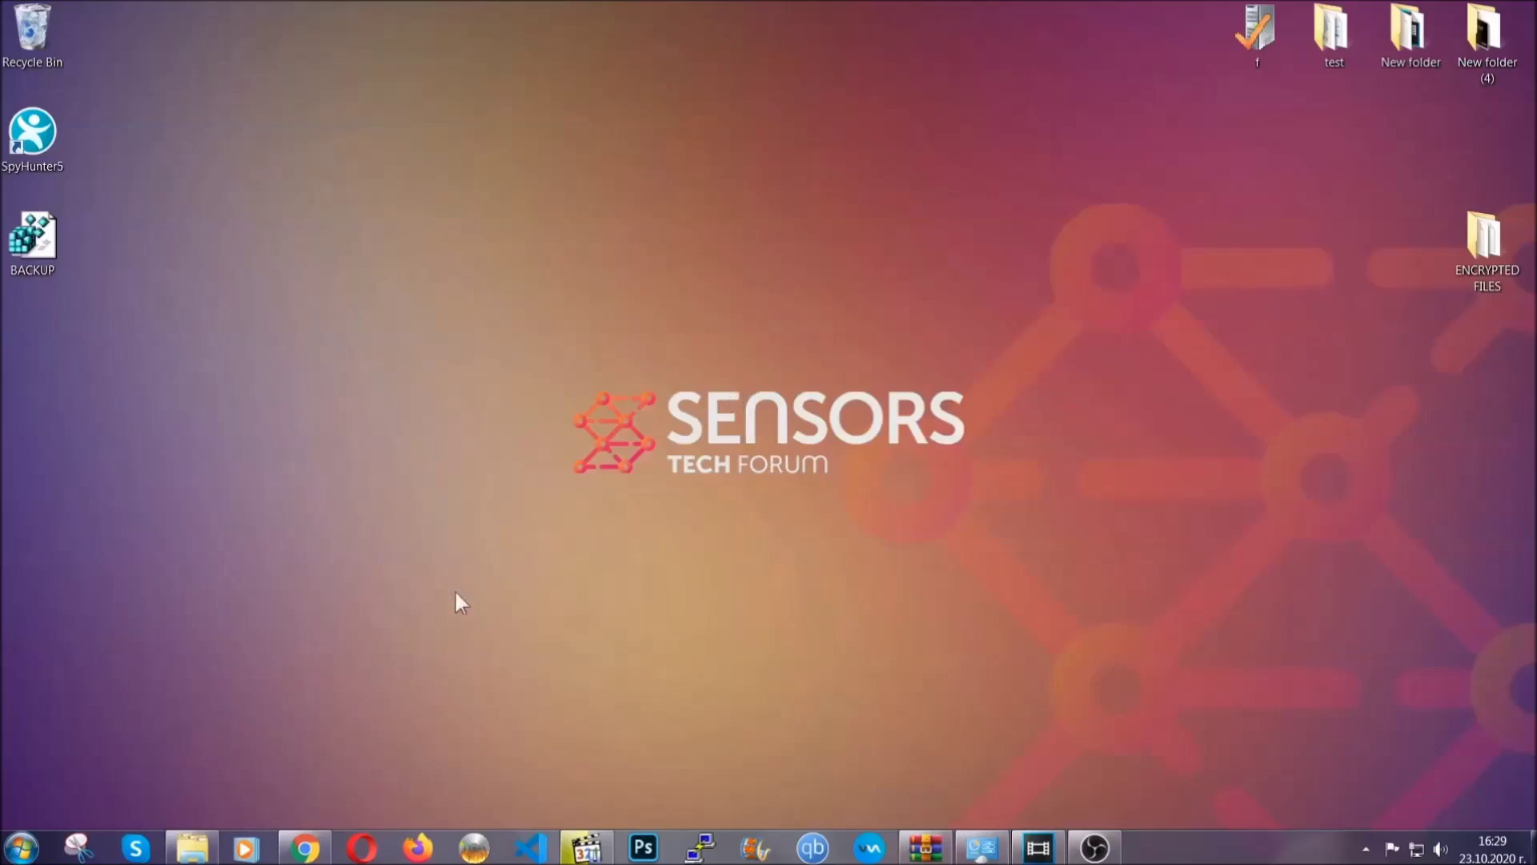
# Step: Highlight the recovery article's URL and expand Method 2, Restore Data via Windows Backup
pyautogui.click(306, 851)
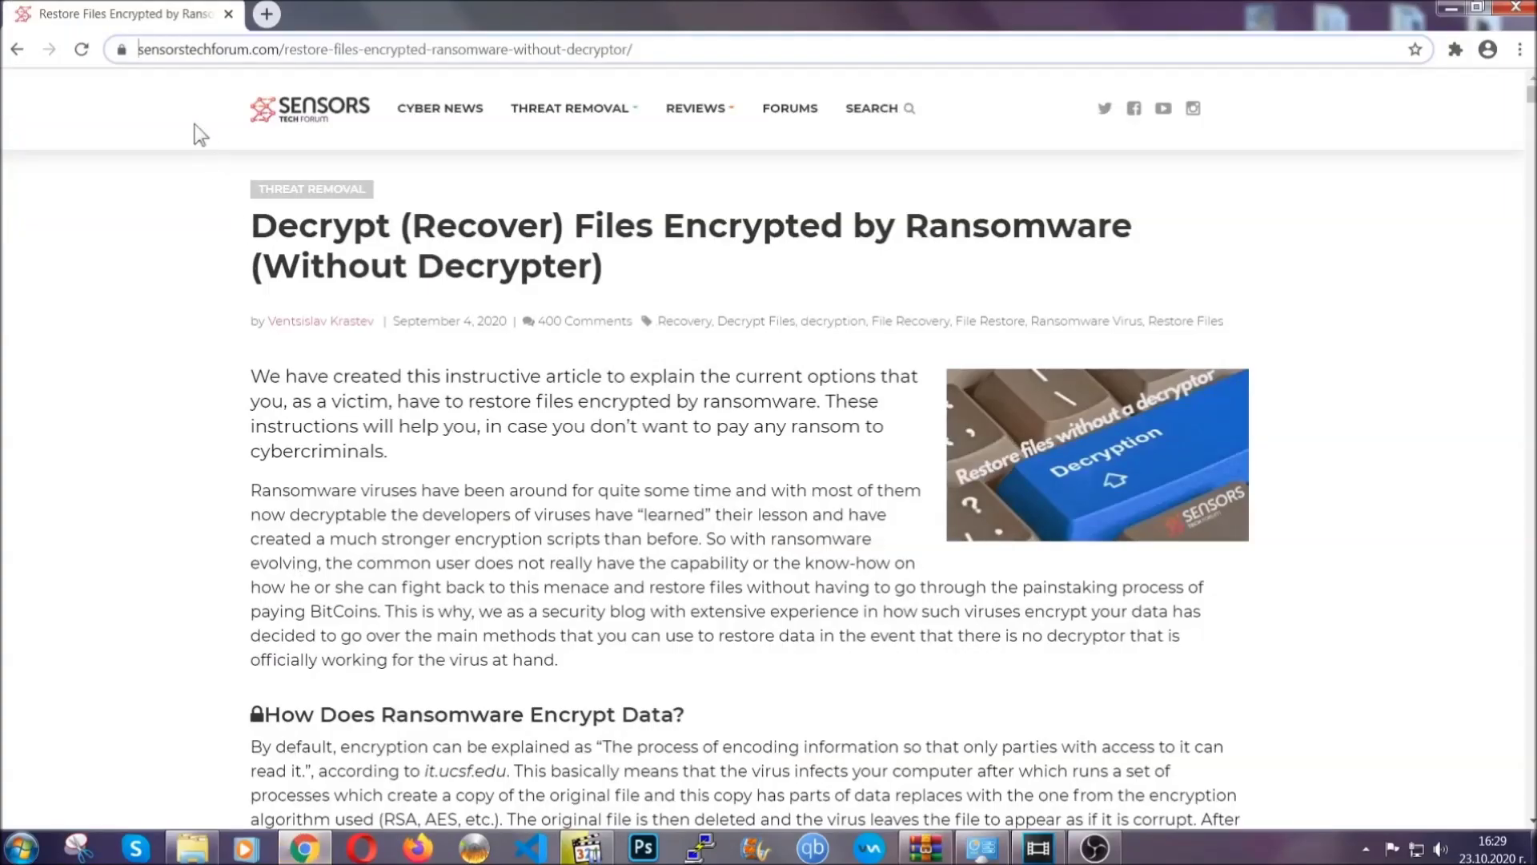
pyautogui.moveTo(140, 49); pyautogui.dragTo(693, 56)
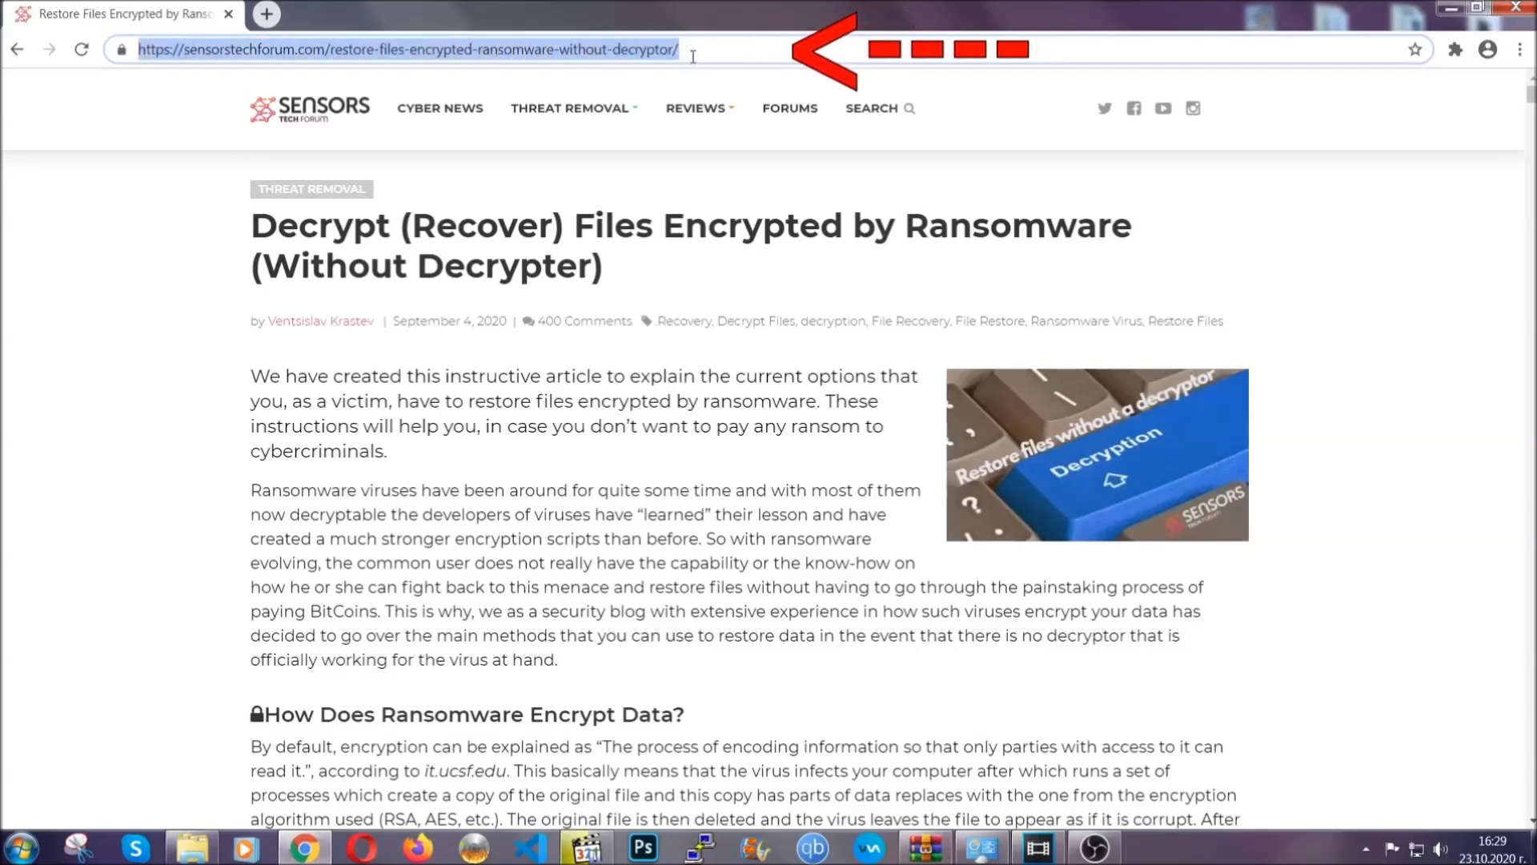
pyautogui.moveTo(695, 158)
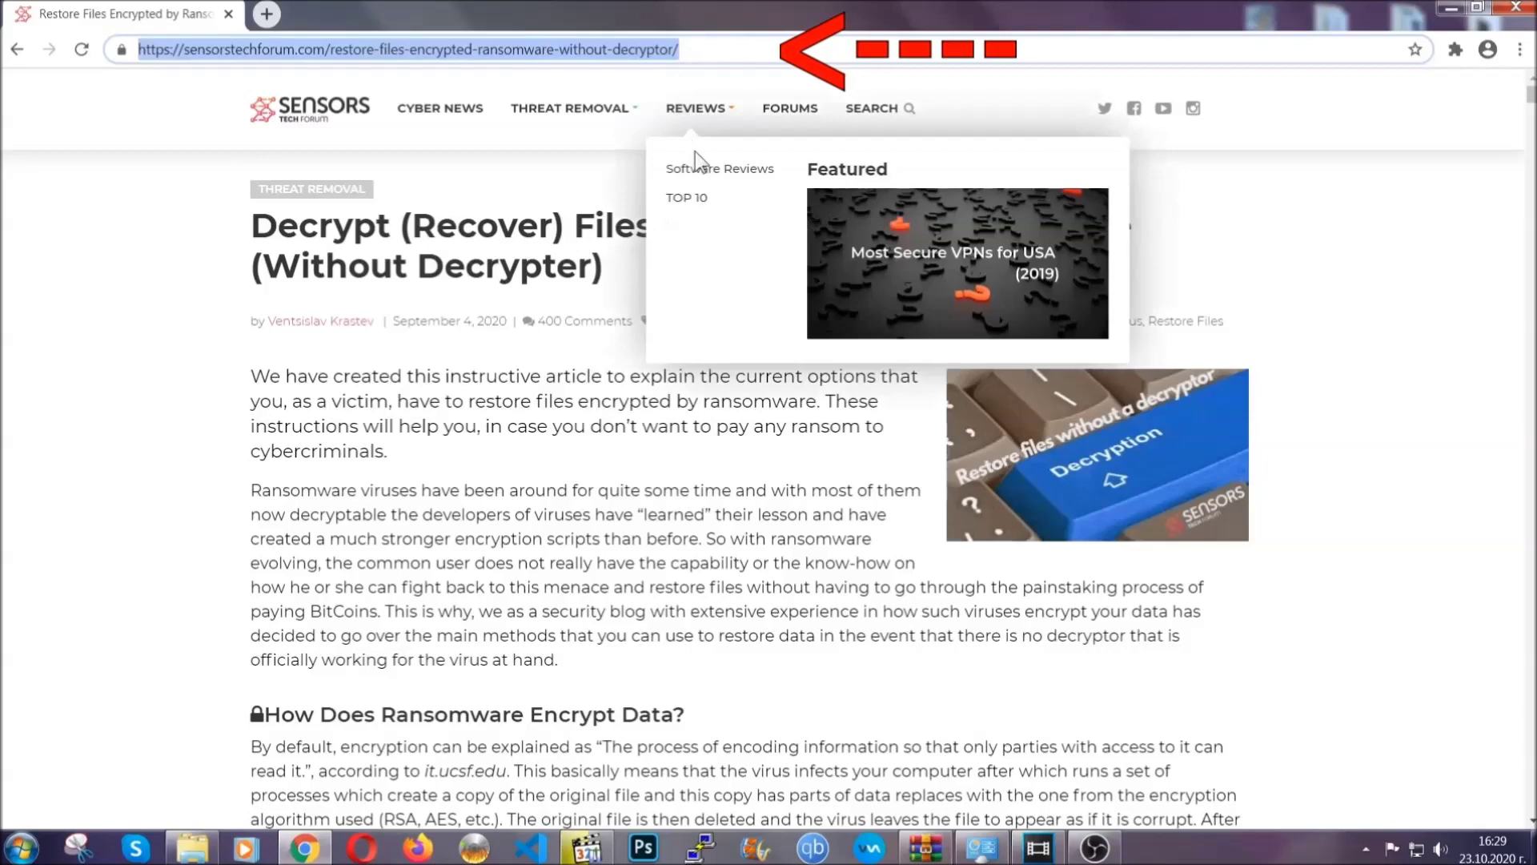
pyautogui.scroll(-5, 790, 437)
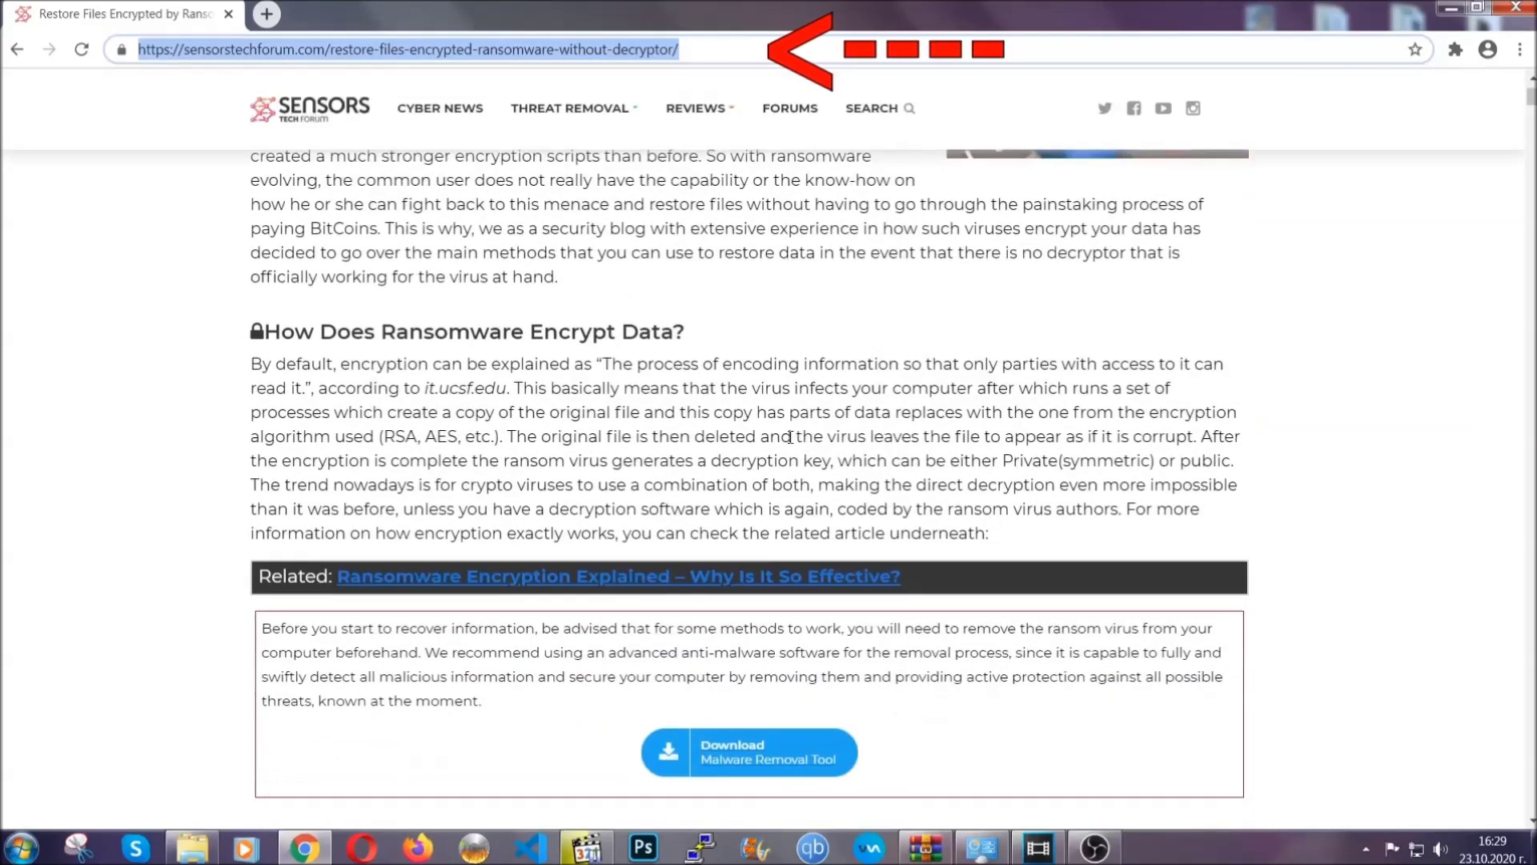
pyautogui.scroll(-6, 791, 436)
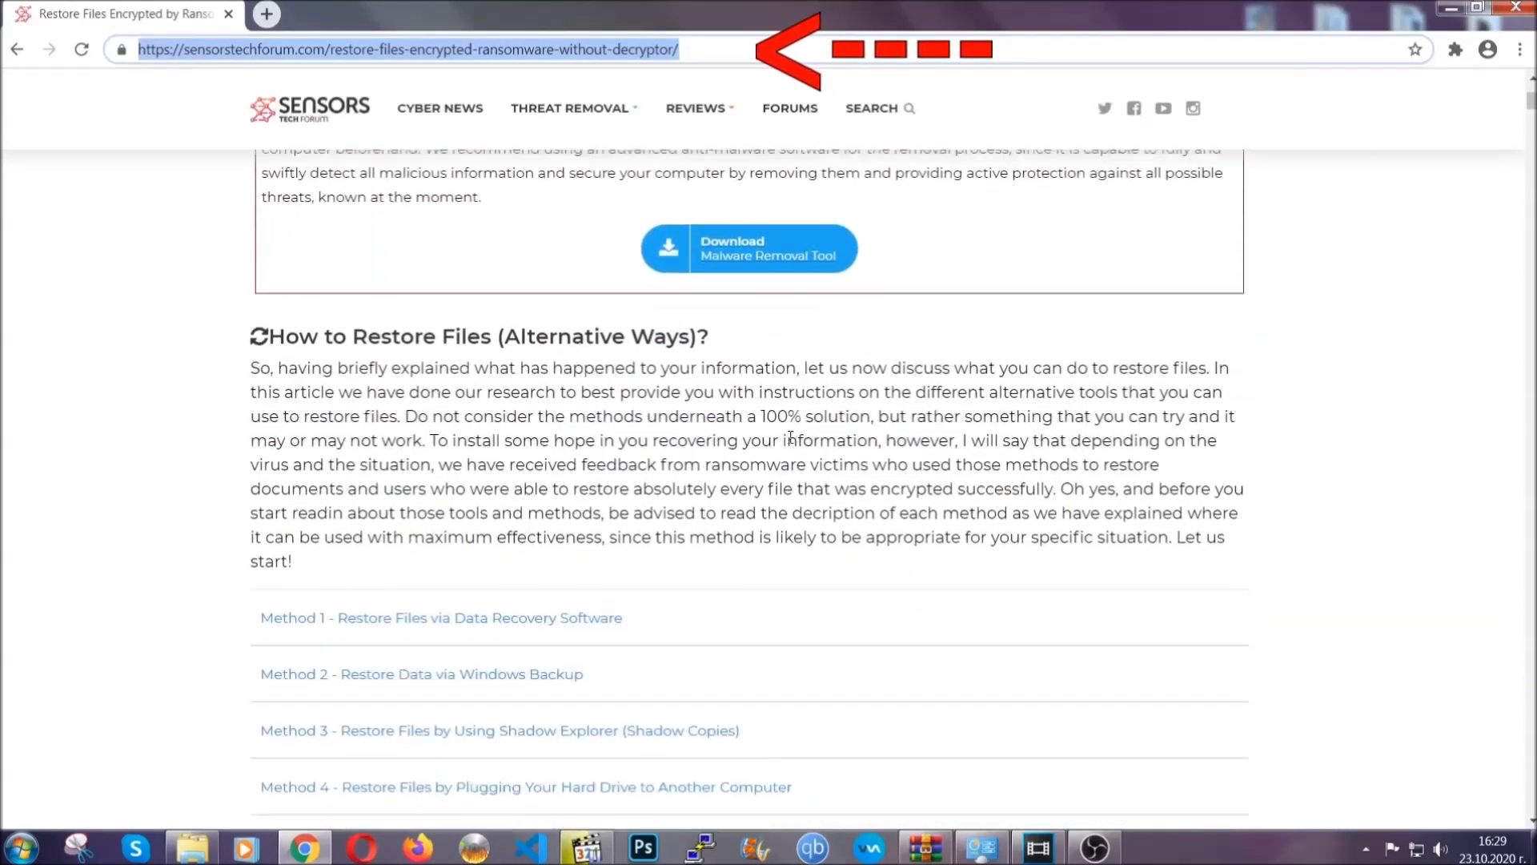
pyautogui.scroll(-4, 790, 436)
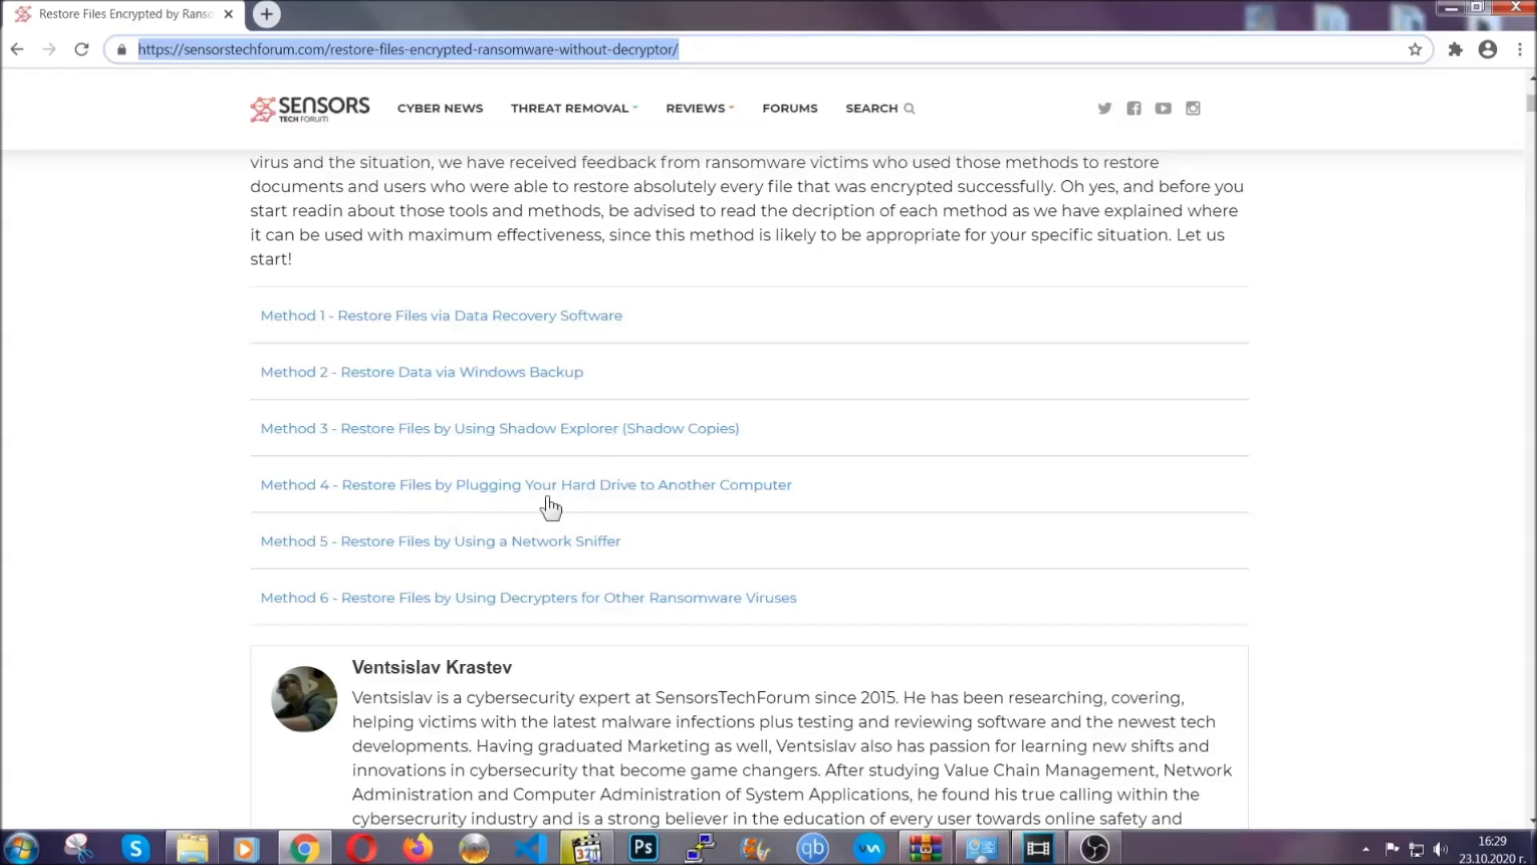
pyautogui.click(479, 371)
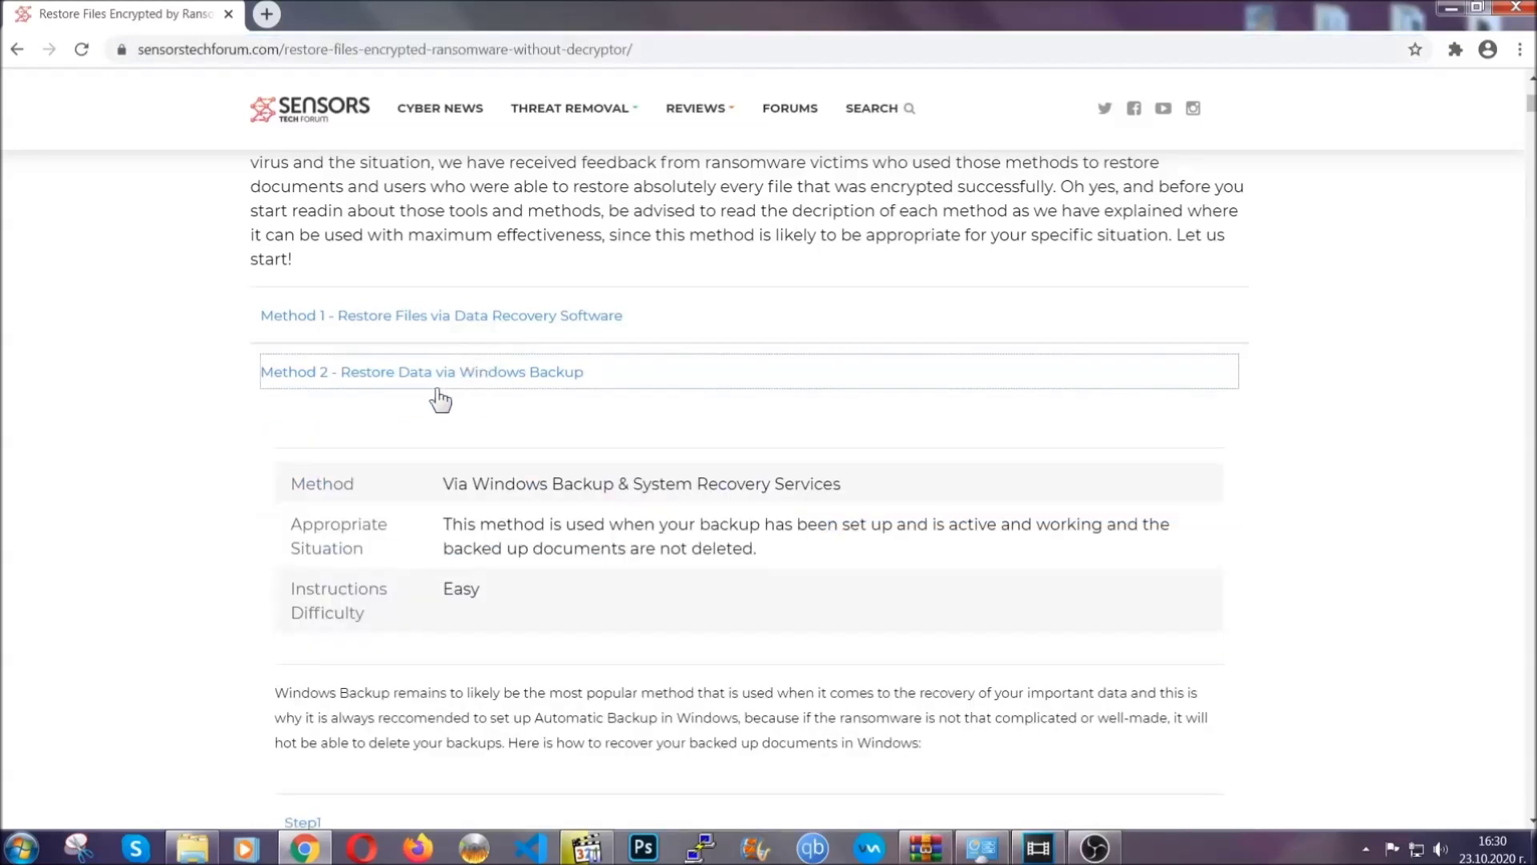
# Step: Highlight the Method 2 summary table text, then clear the highlight
pyautogui.moveTo(459, 458); pyautogui.dragTo(540, 598)
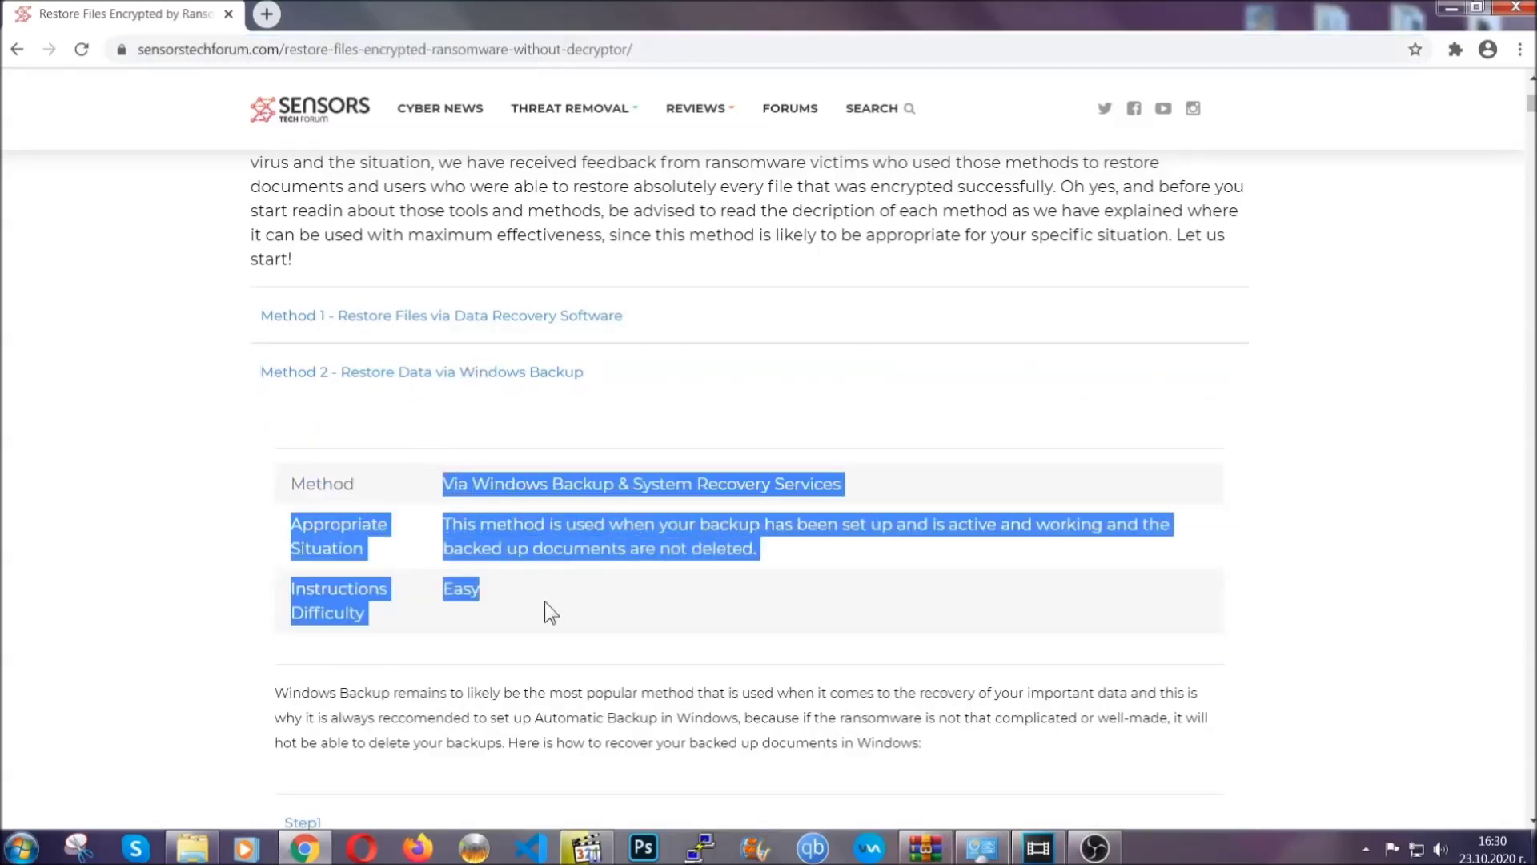
pyautogui.click(544, 602)
pyautogui.scroll(-4, 549, 597)
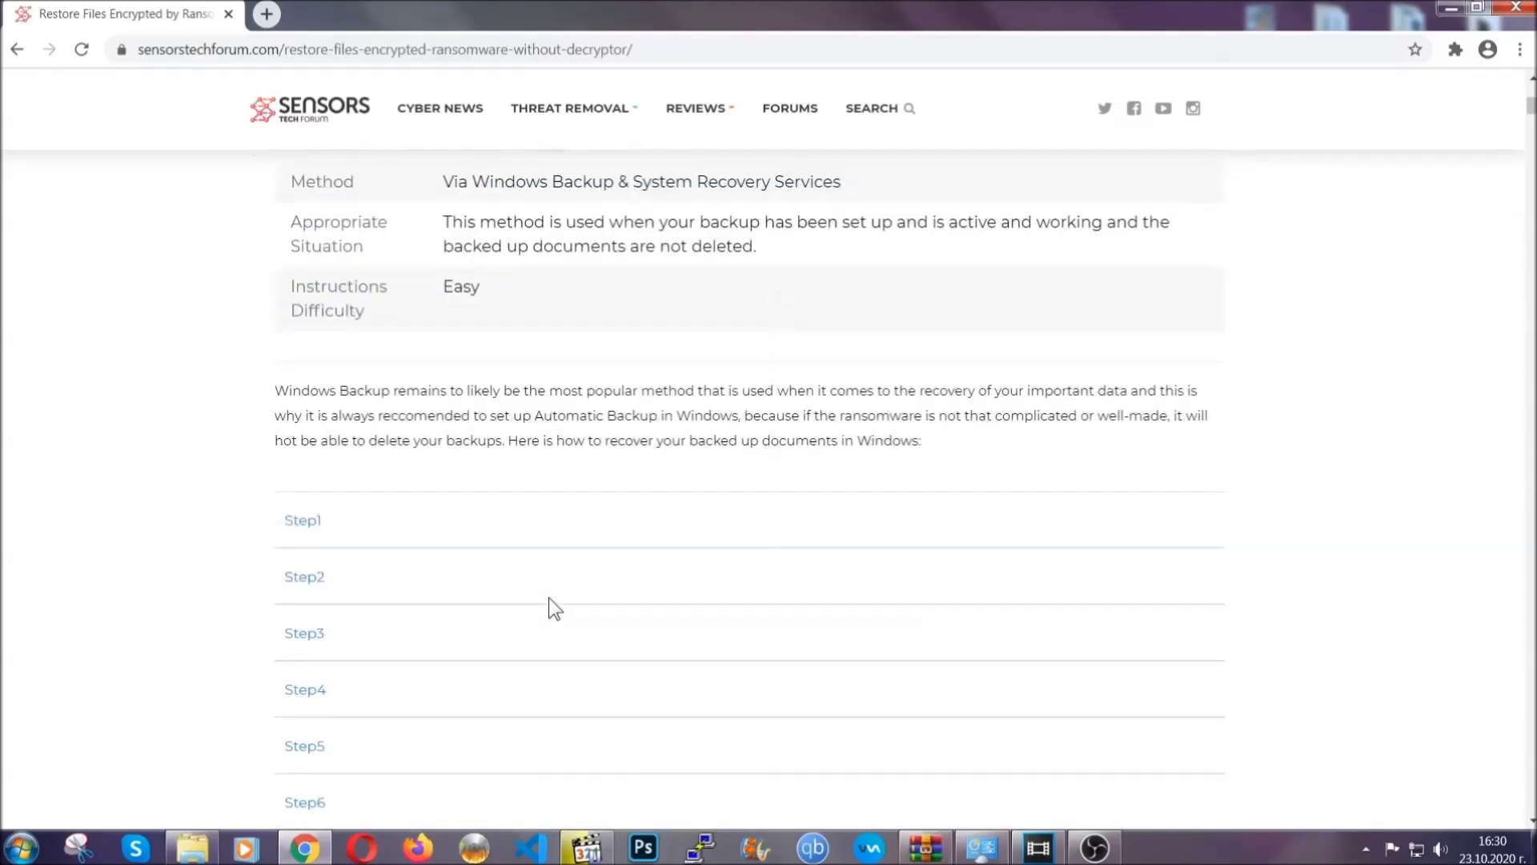
pyautogui.scroll(-1, 549, 597)
# Step: Expand Step1, Step2 and Step3 of the Windows Backup method
pyautogui.click(313, 423)
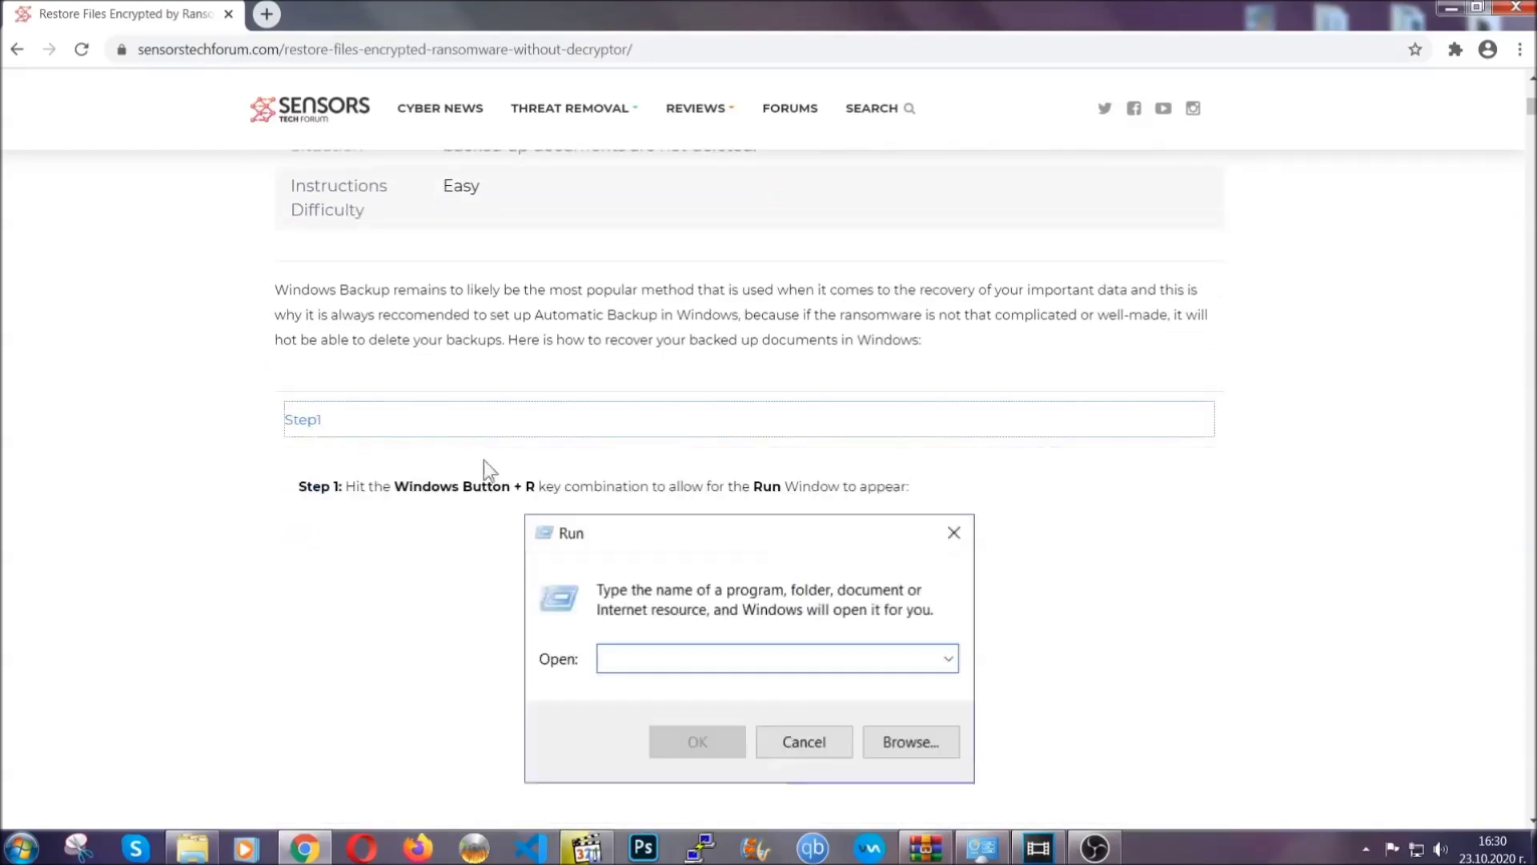
pyautogui.scroll(-5, 720, 500)
pyautogui.click(358, 499)
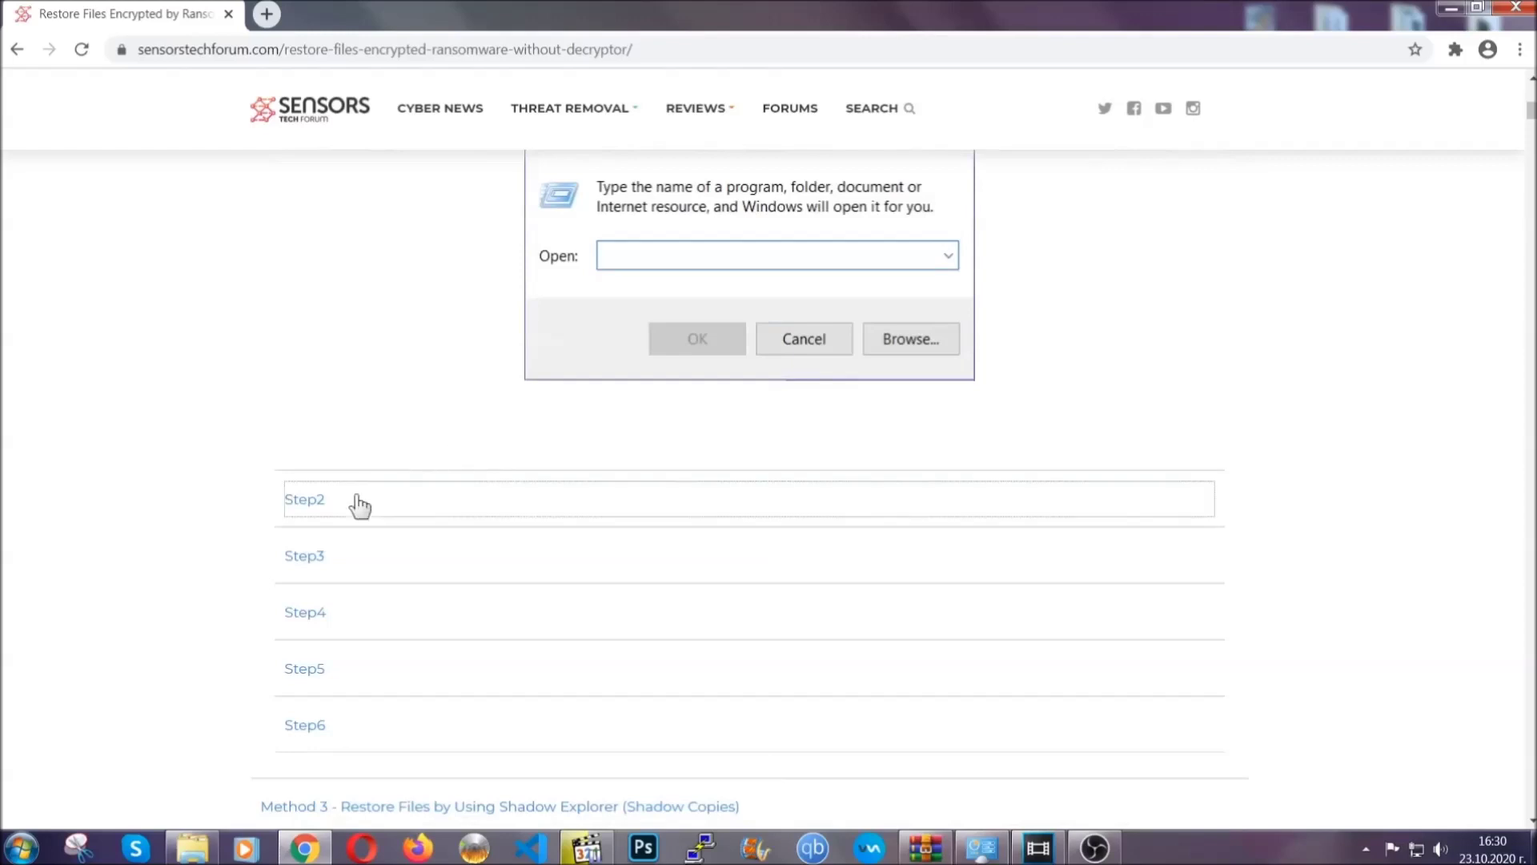
pyautogui.scroll(-5, 641, 513)
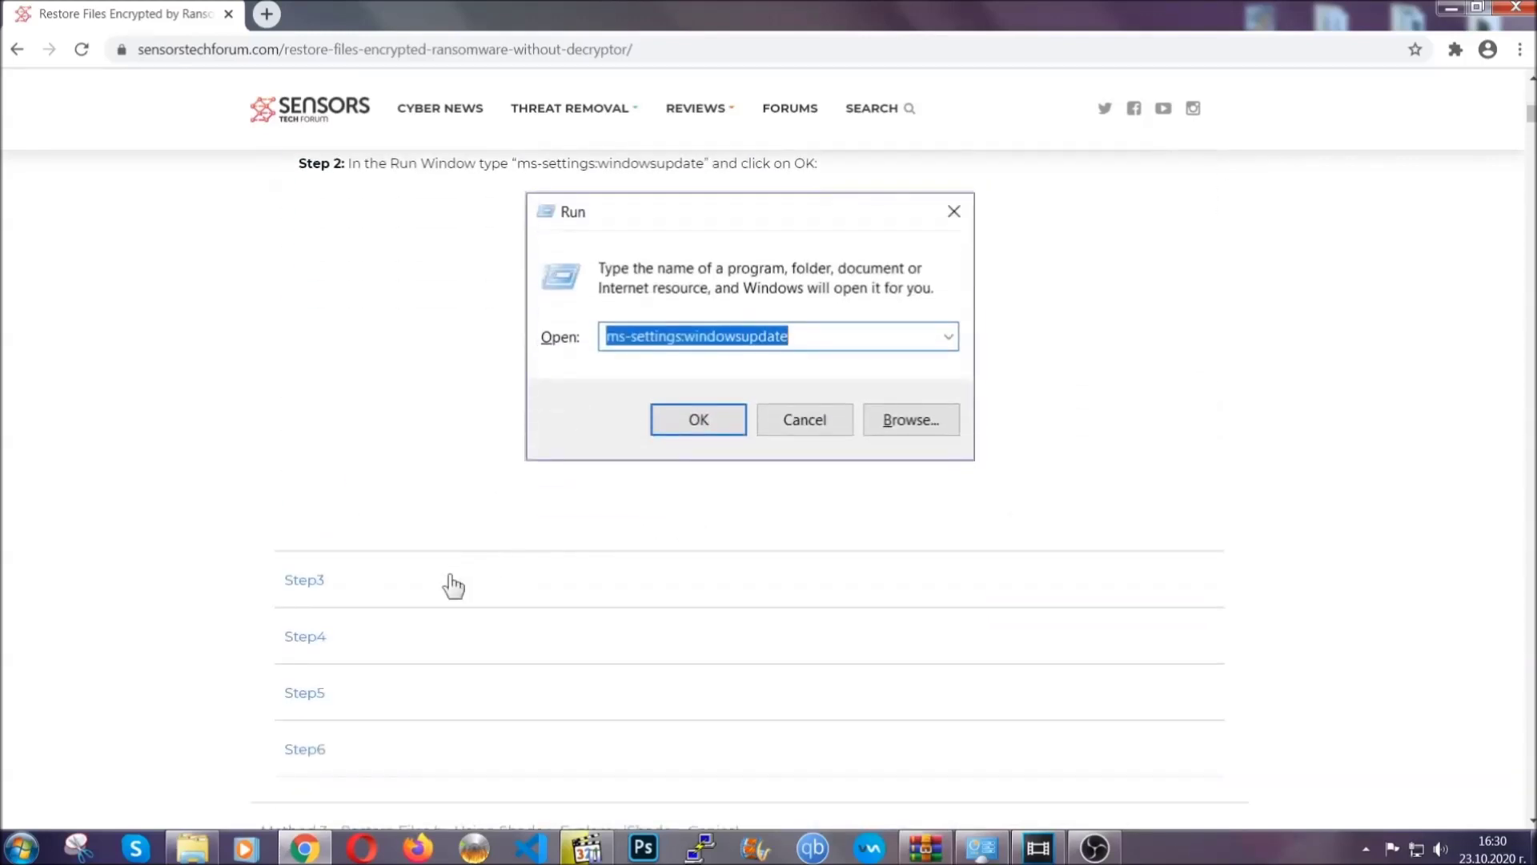
pyautogui.click(453, 586)
# Step: Scroll through the expanded steps, then minimize Chrome to reveal the desktop
pyautogui.scroll(-4, 679, 547)
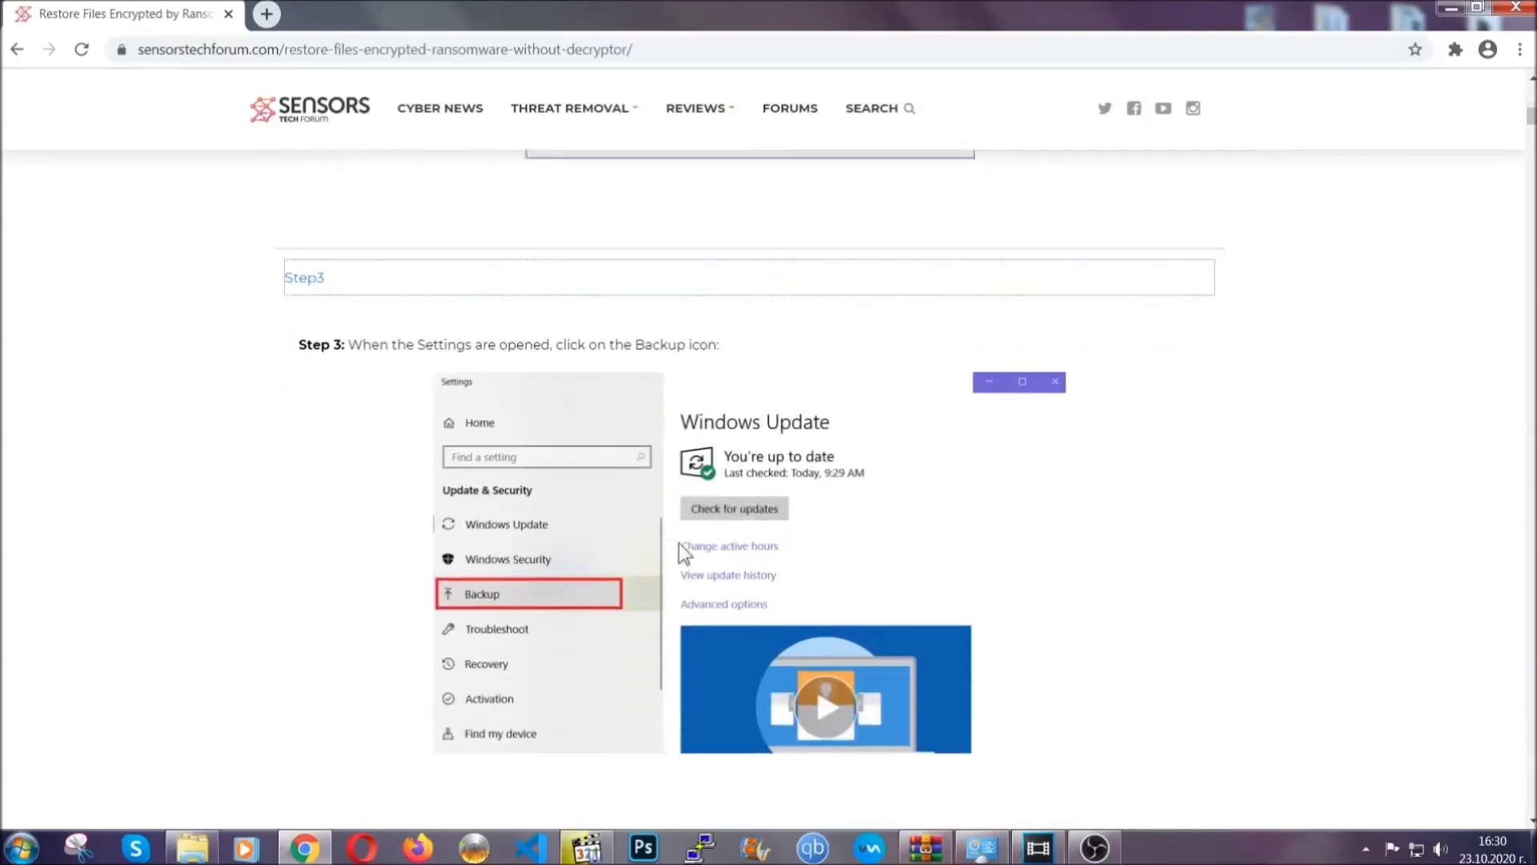
pyautogui.scroll(-3, 679, 548)
pyautogui.scroll(-2, 675, 553)
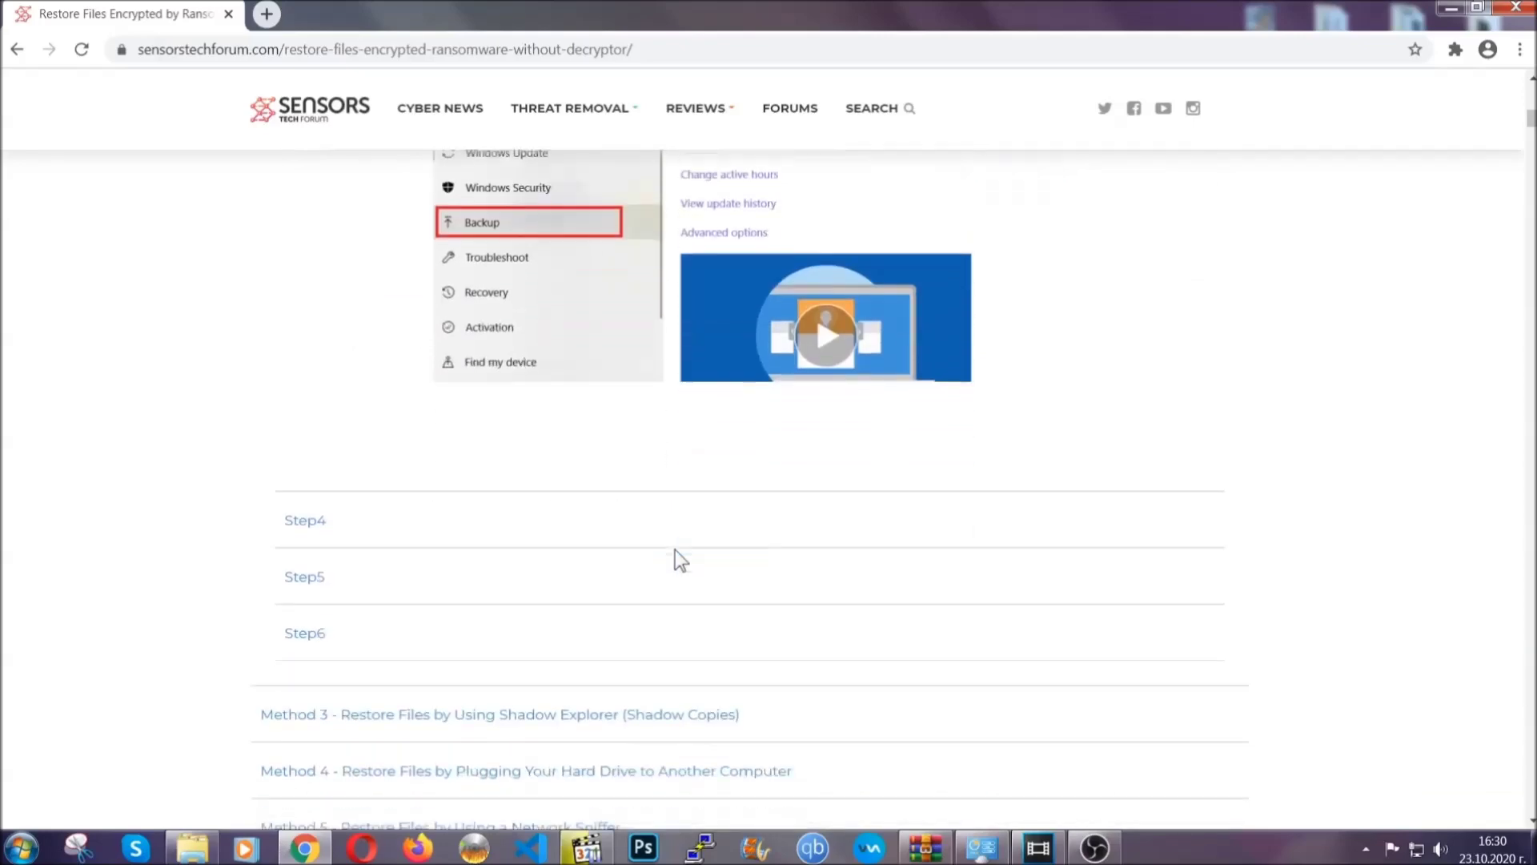
pyautogui.scroll(-8, 674, 549)
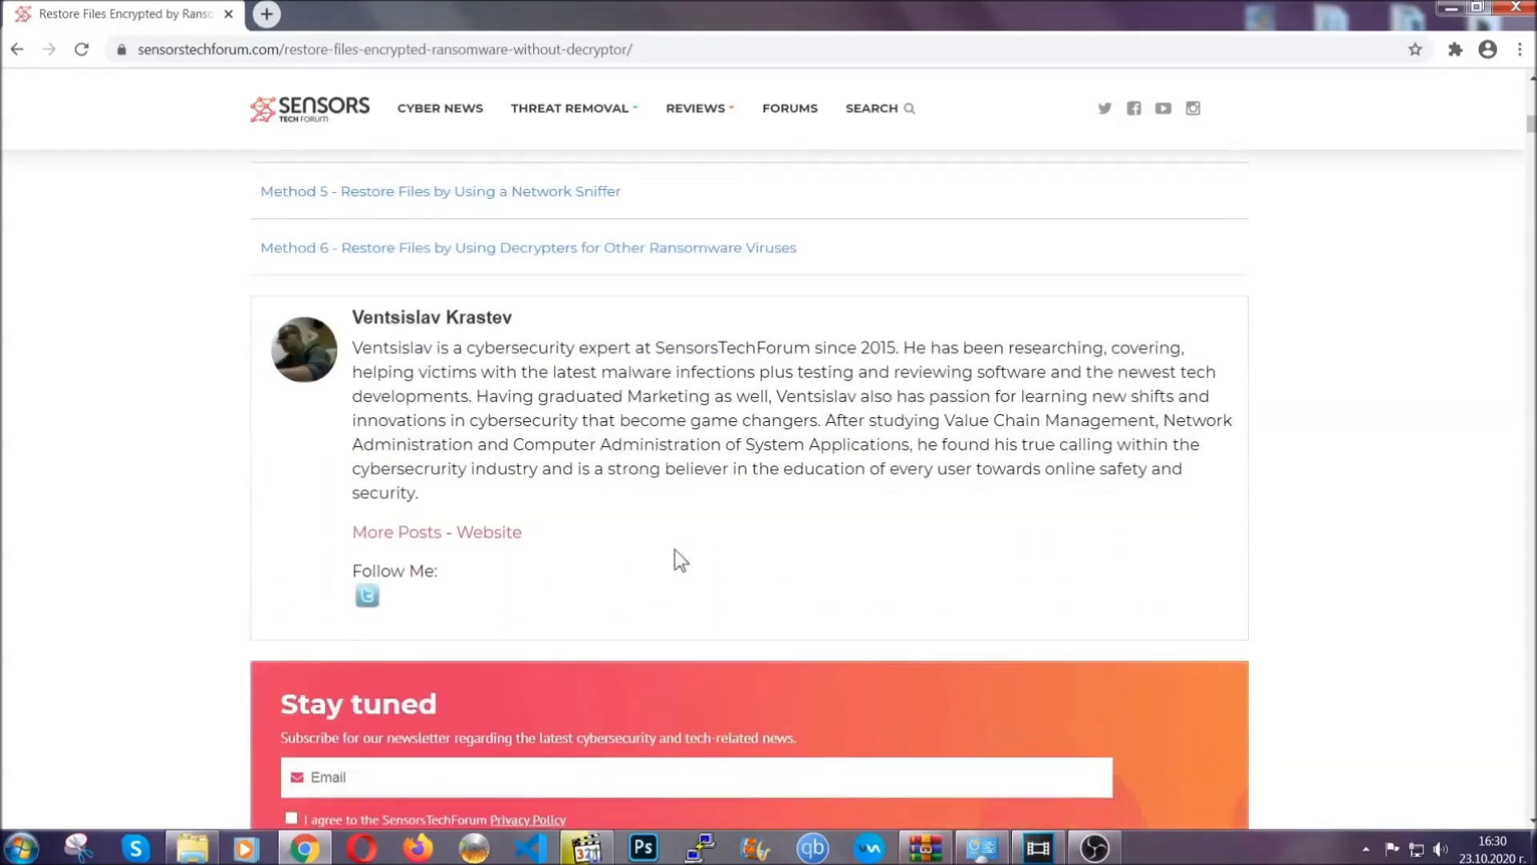
pyautogui.scroll(20, 674, 549)
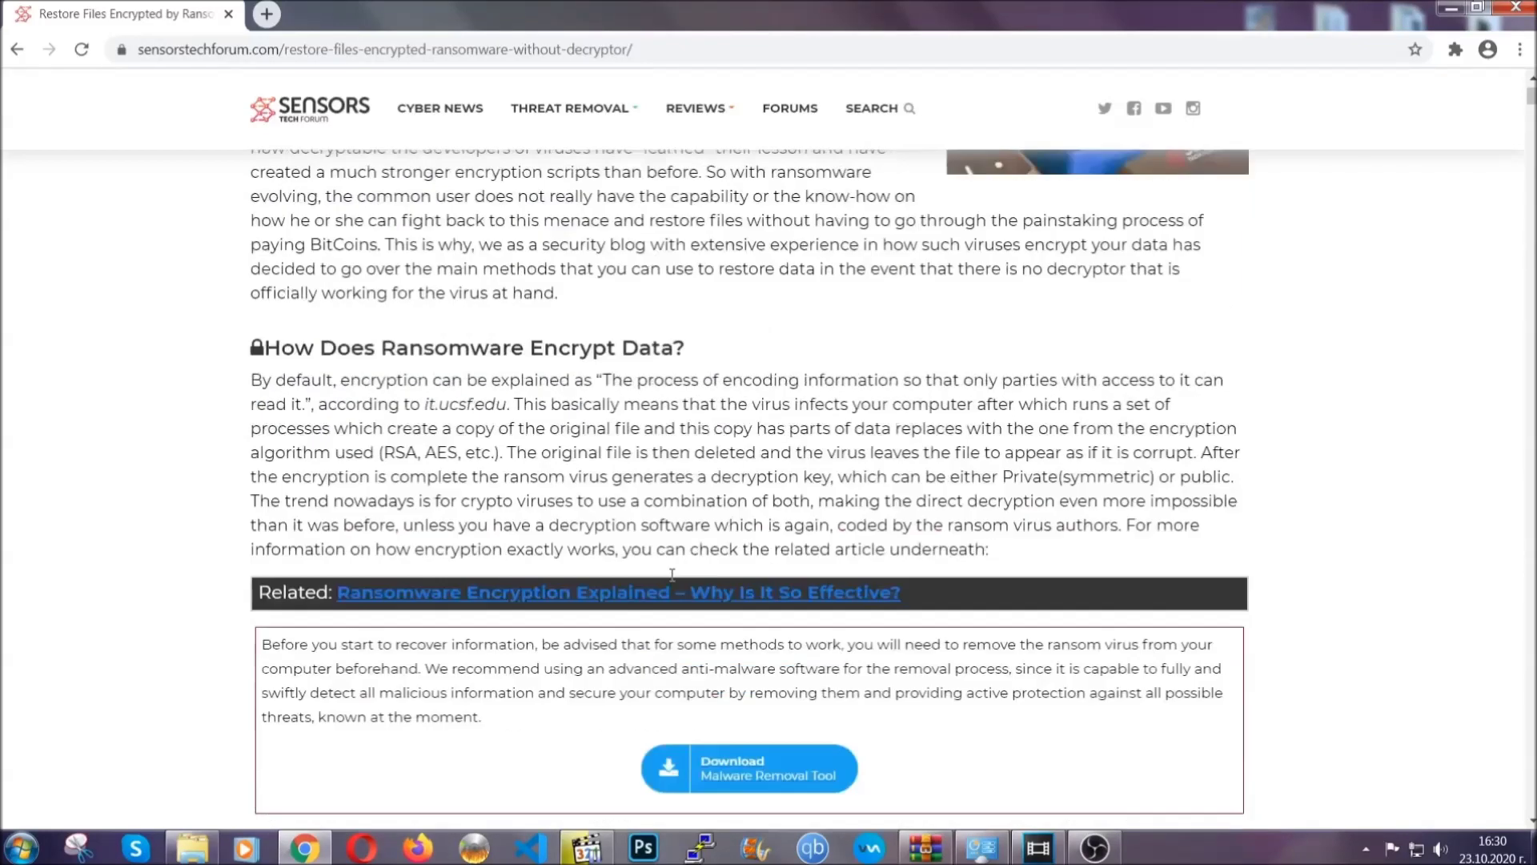
pyautogui.scroll(5, 672, 574)
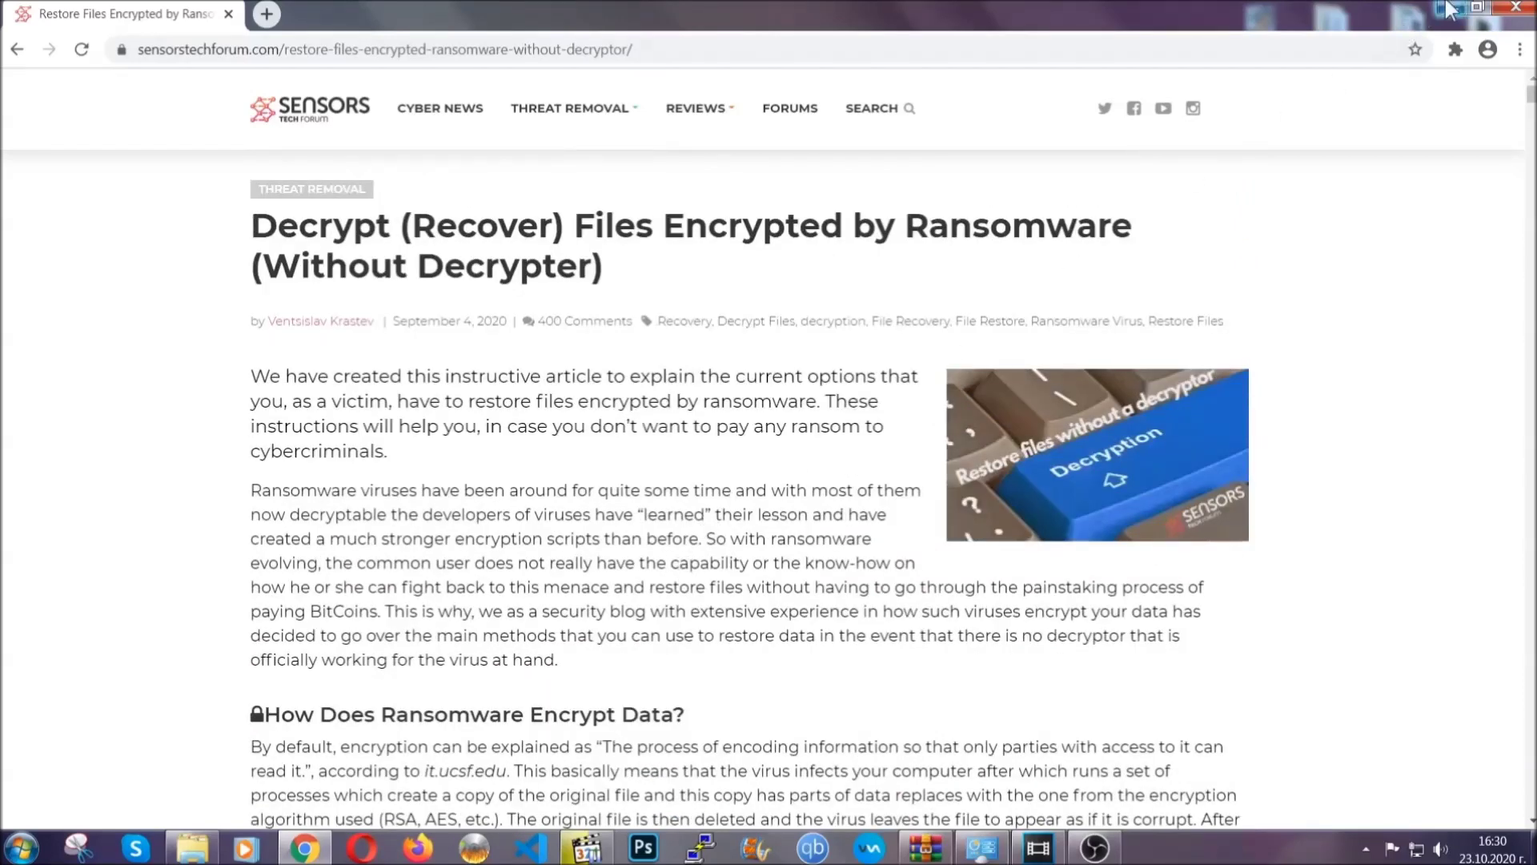
pyautogui.click(1449, 10)
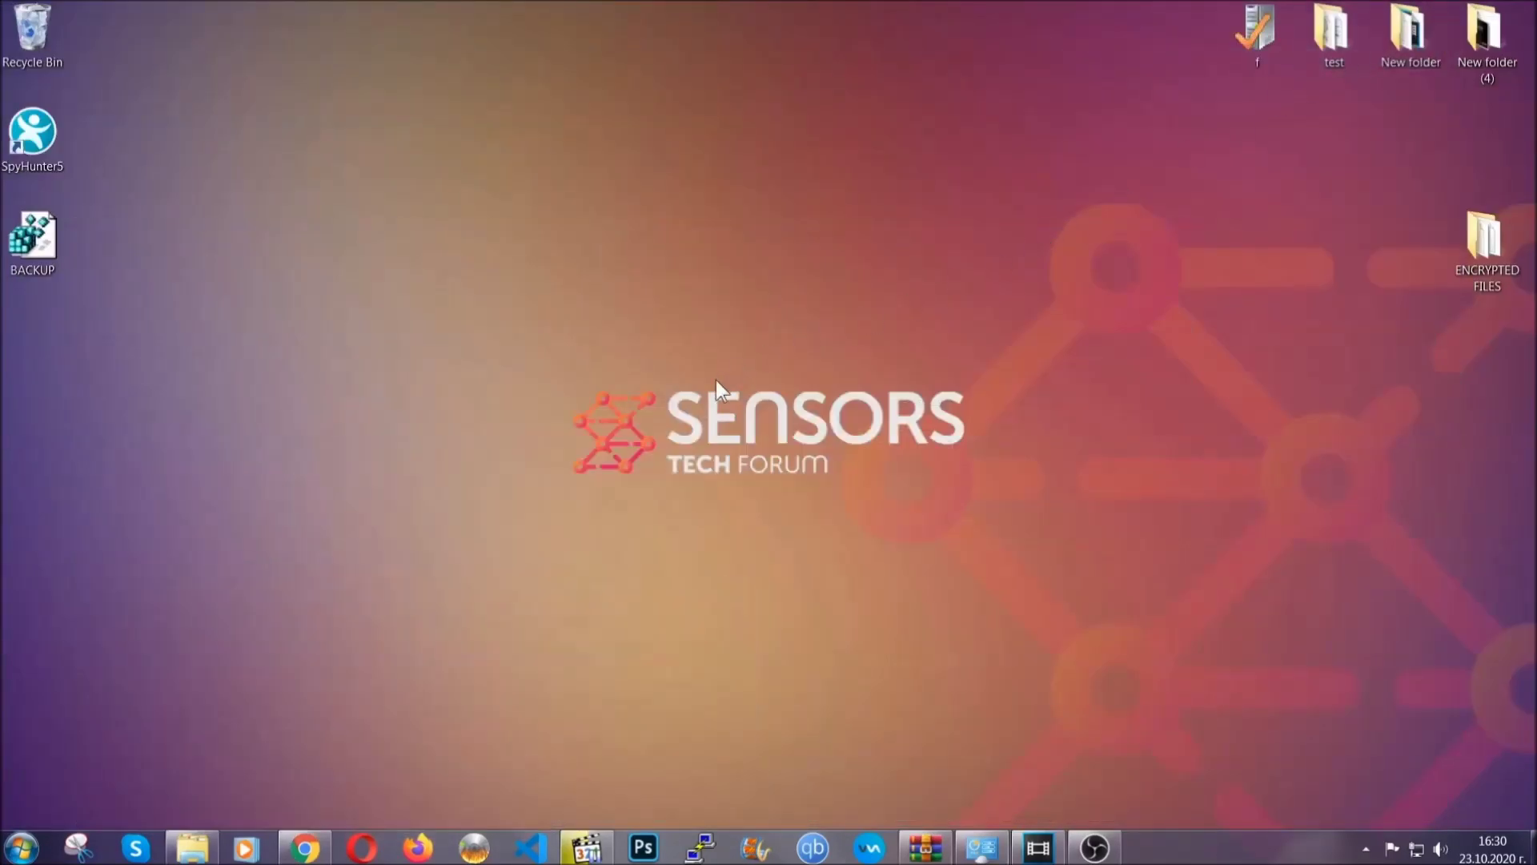